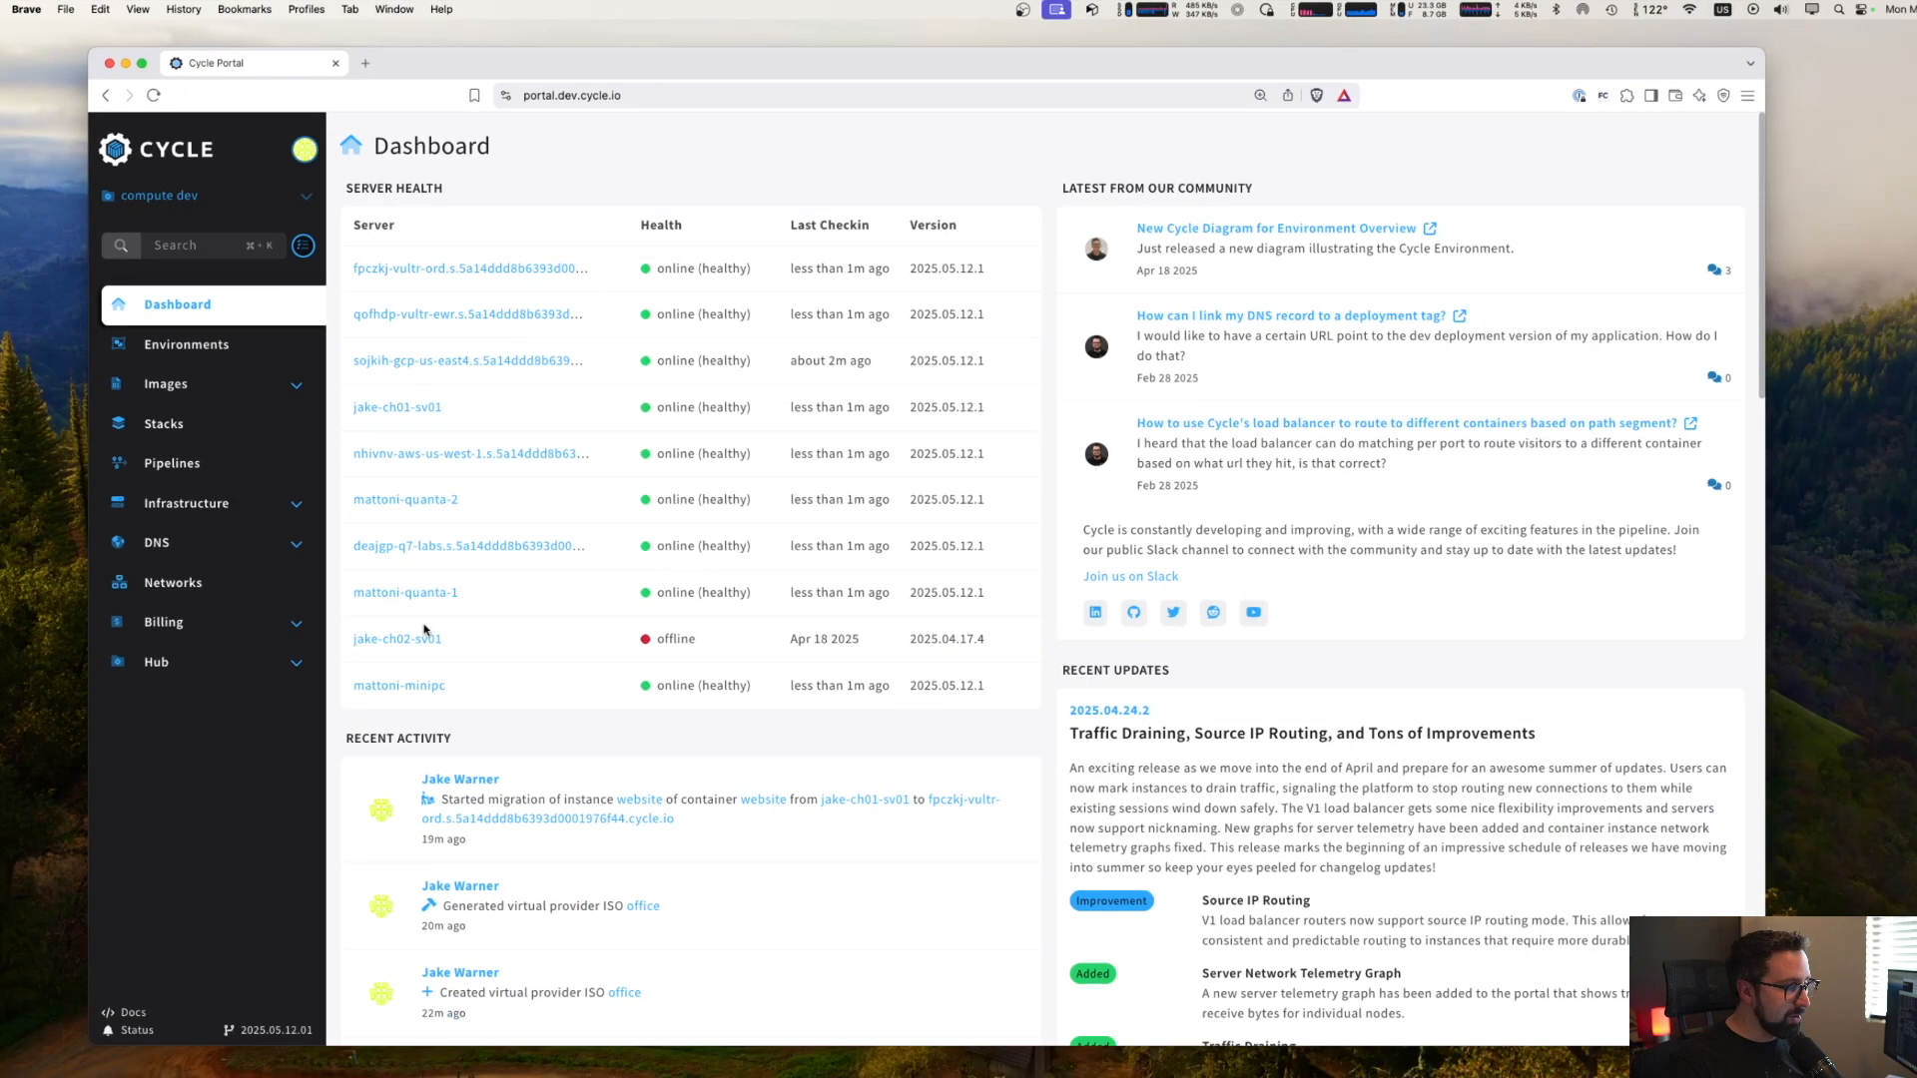
# - Open the Virtual Provider infrastructure integration in the hub's integrations
pyautogui.click(247, 661)
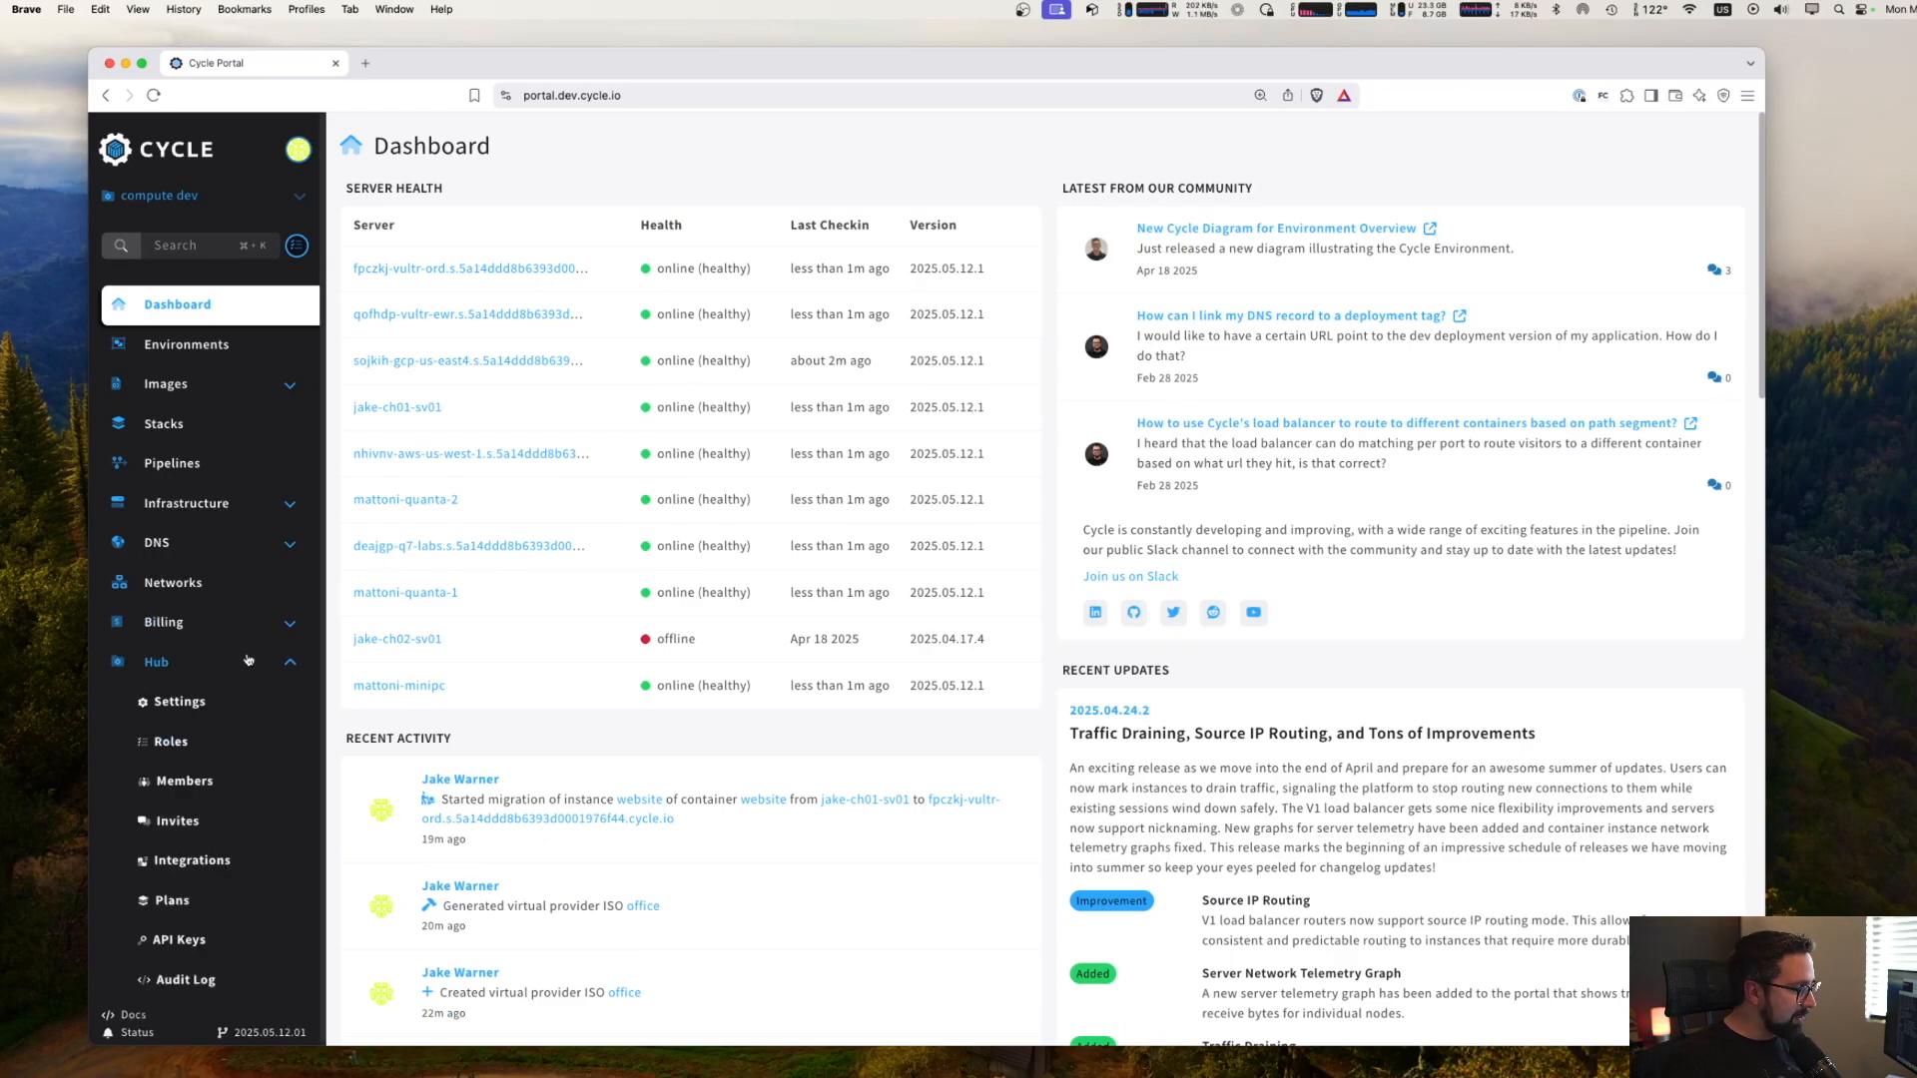
pyautogui.click(247, 860)
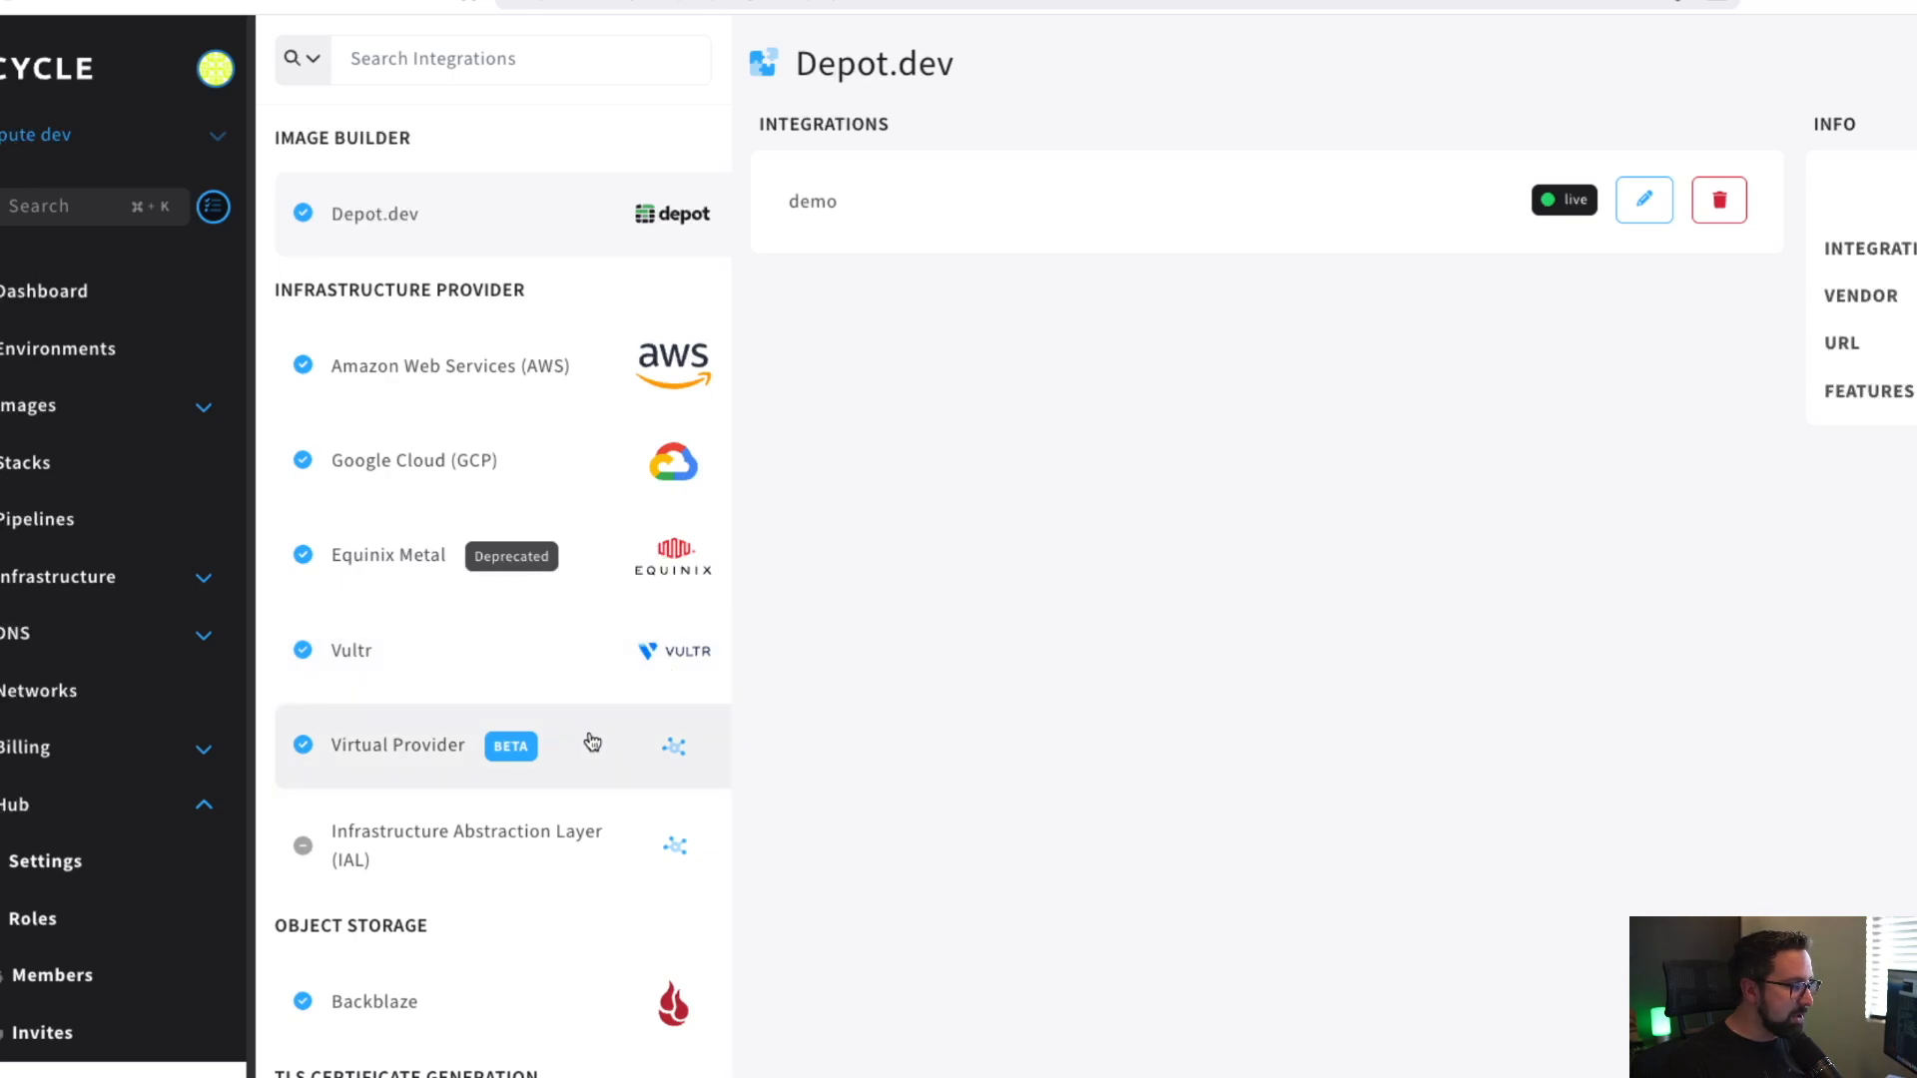
pyautogui.click(404, 767)
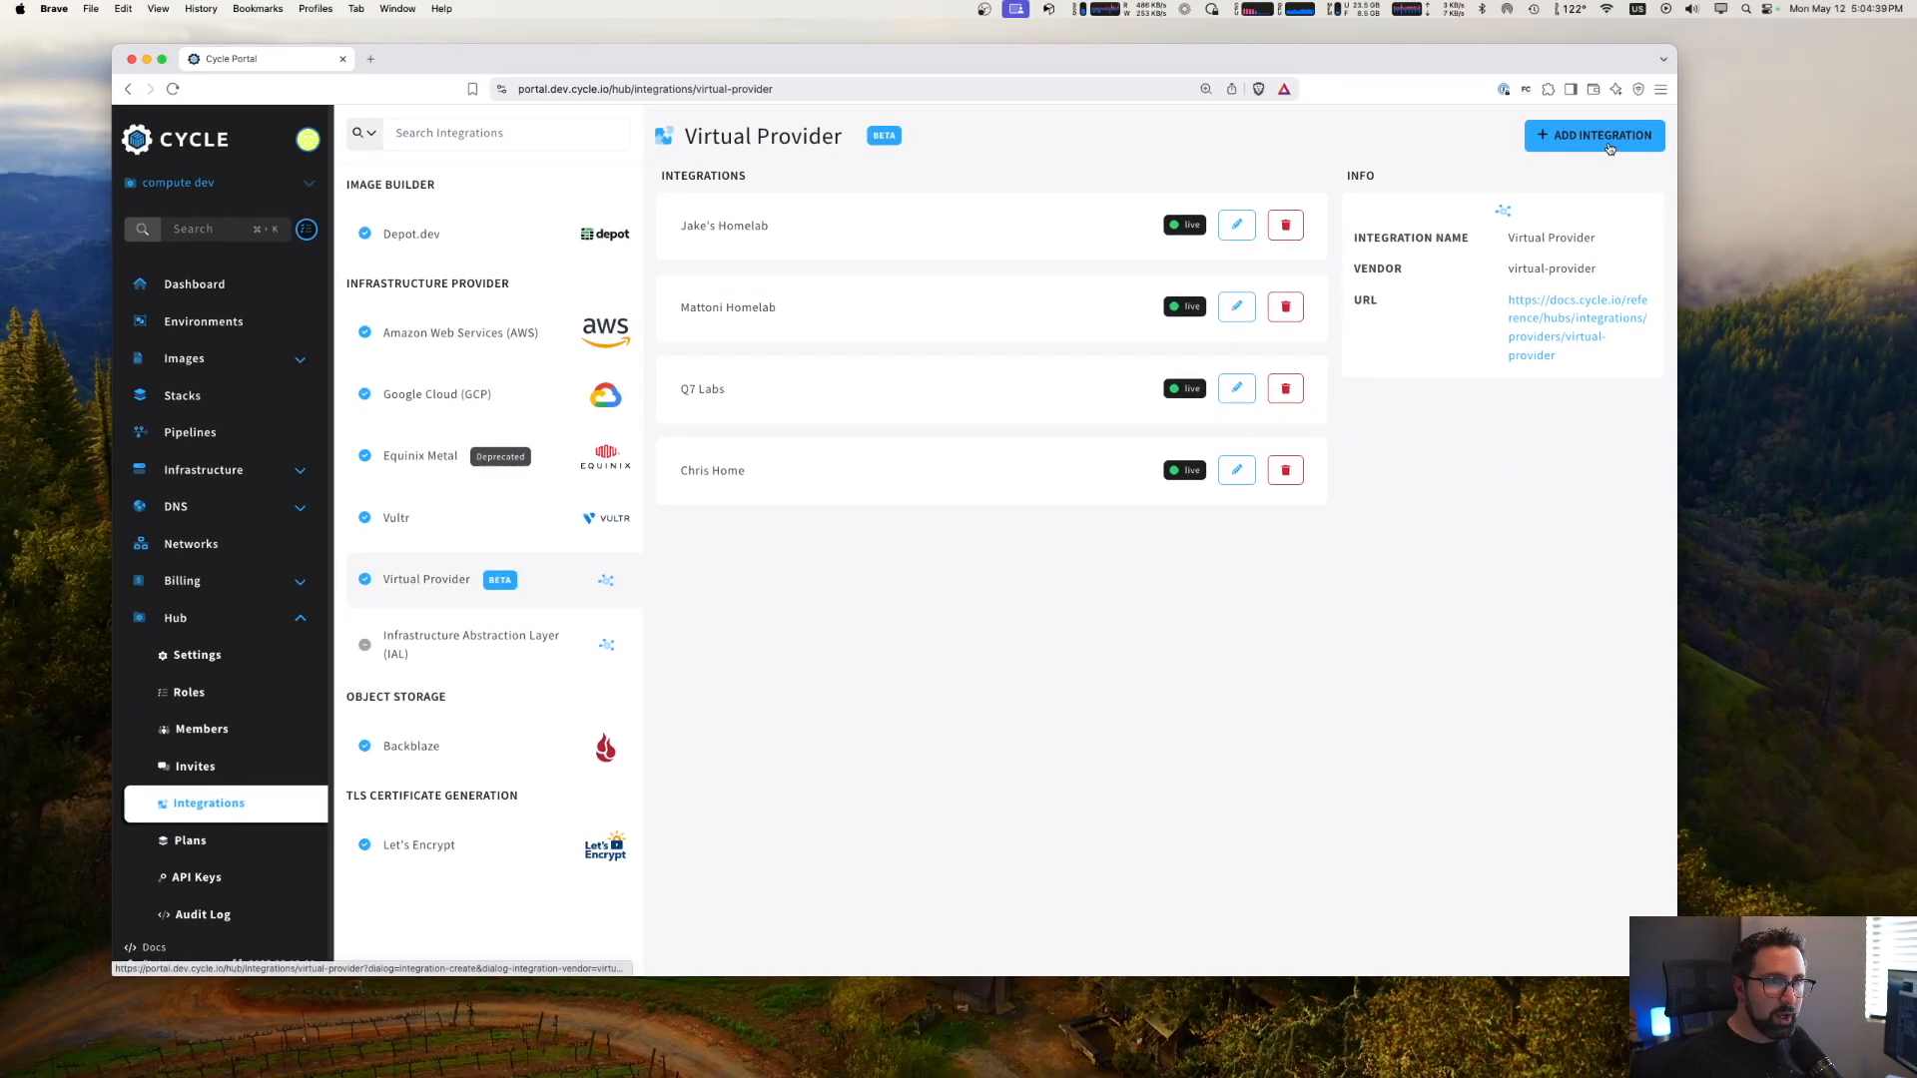
# - Add a Virtual Provider integration named Demo with identifier demo and location code global
pyautogui.click(1602, 135)
pyautogui.click(756, 307)
pyautogui.write('Demo')
pyautogui.press('Tab')
pyautogui.write('demo')
pyautogui.press('Tab')
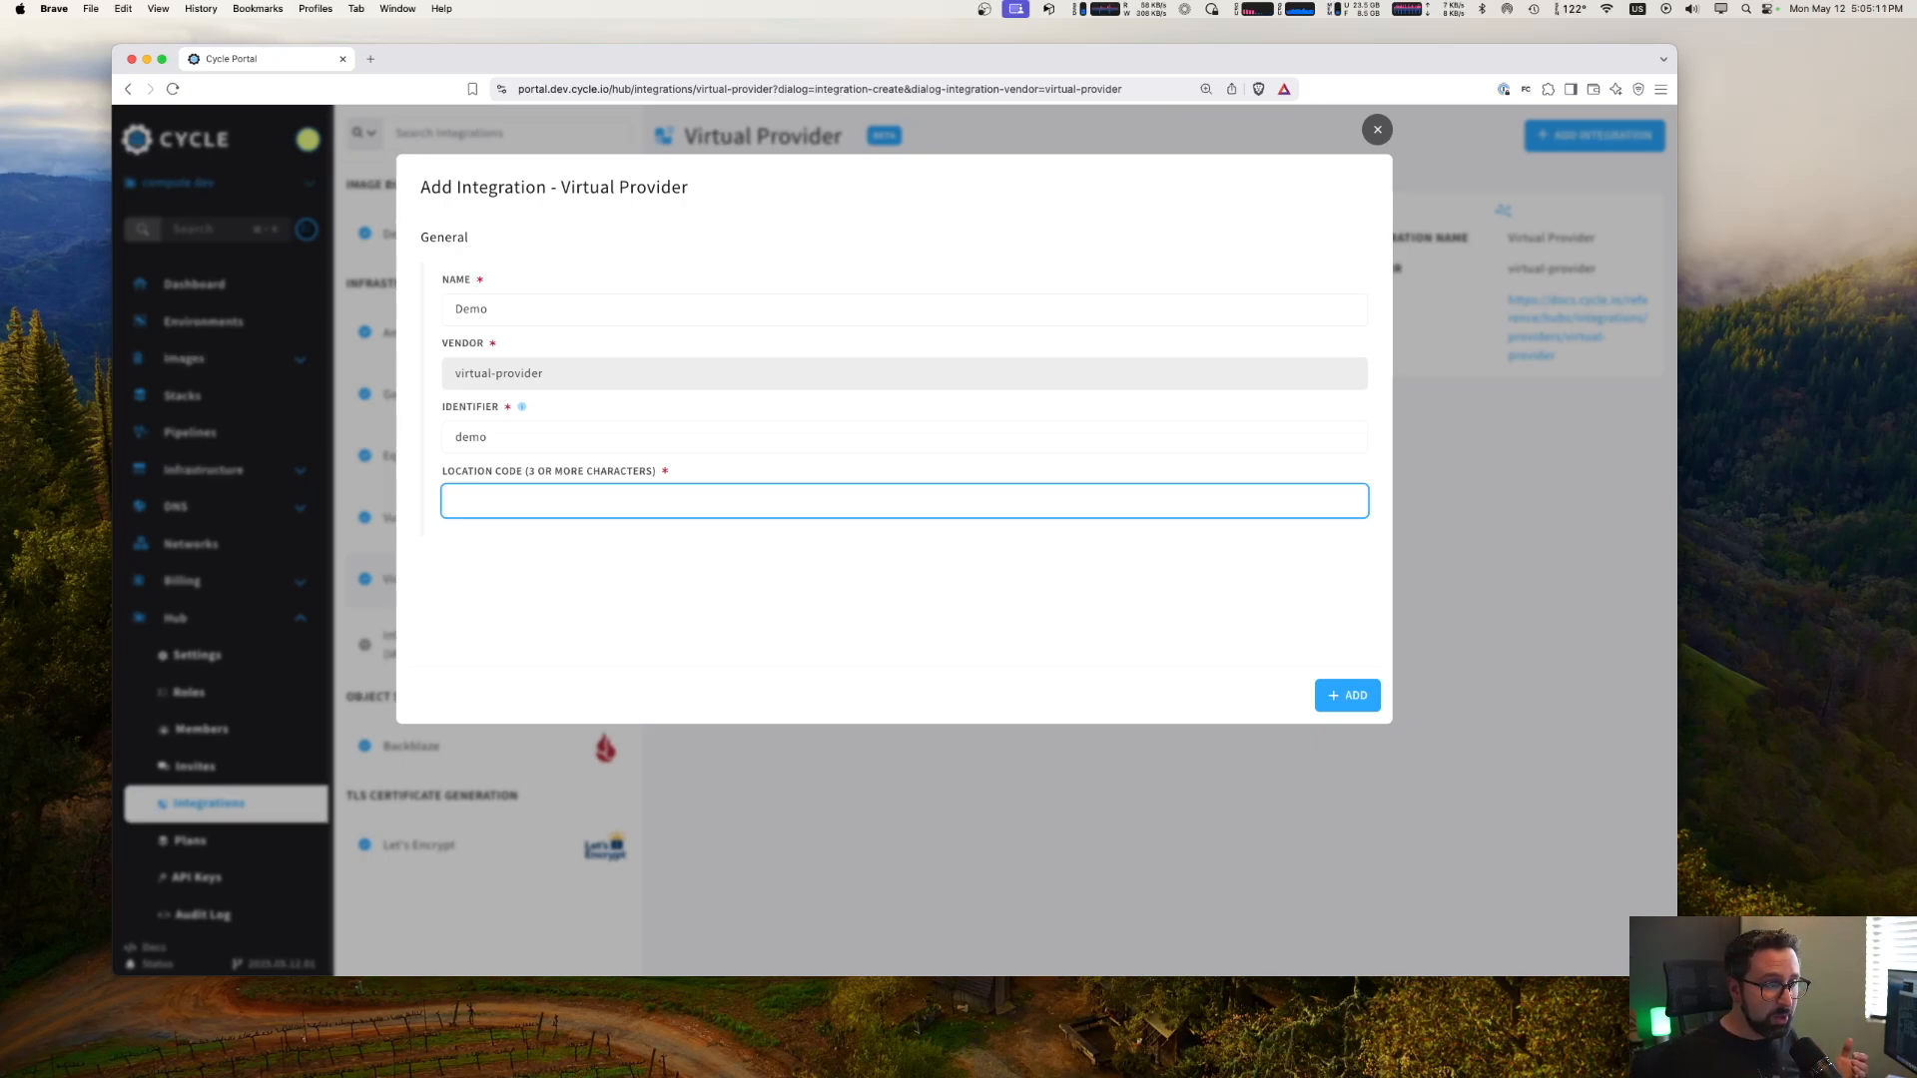
pyautogui.write('global')
pyautogui.click(570, 566)
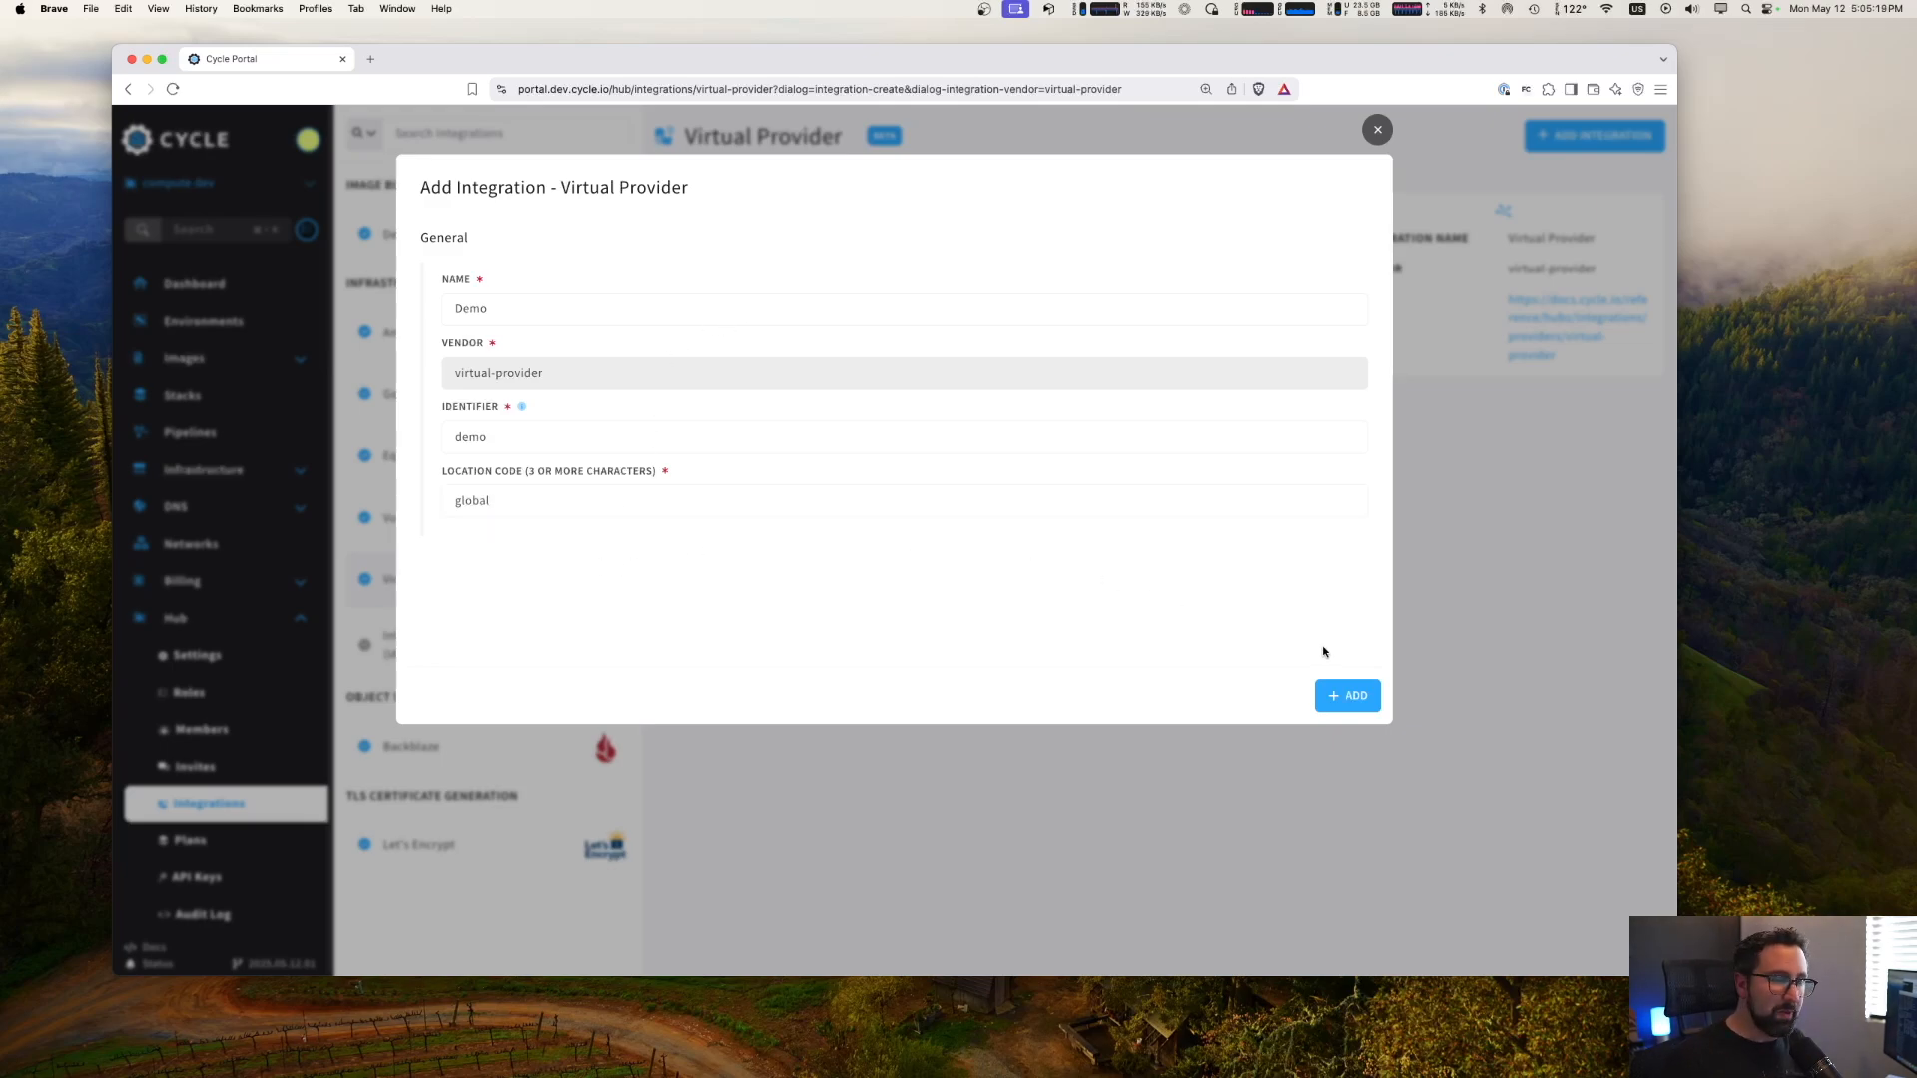
pyautogui.click(1334, 693)
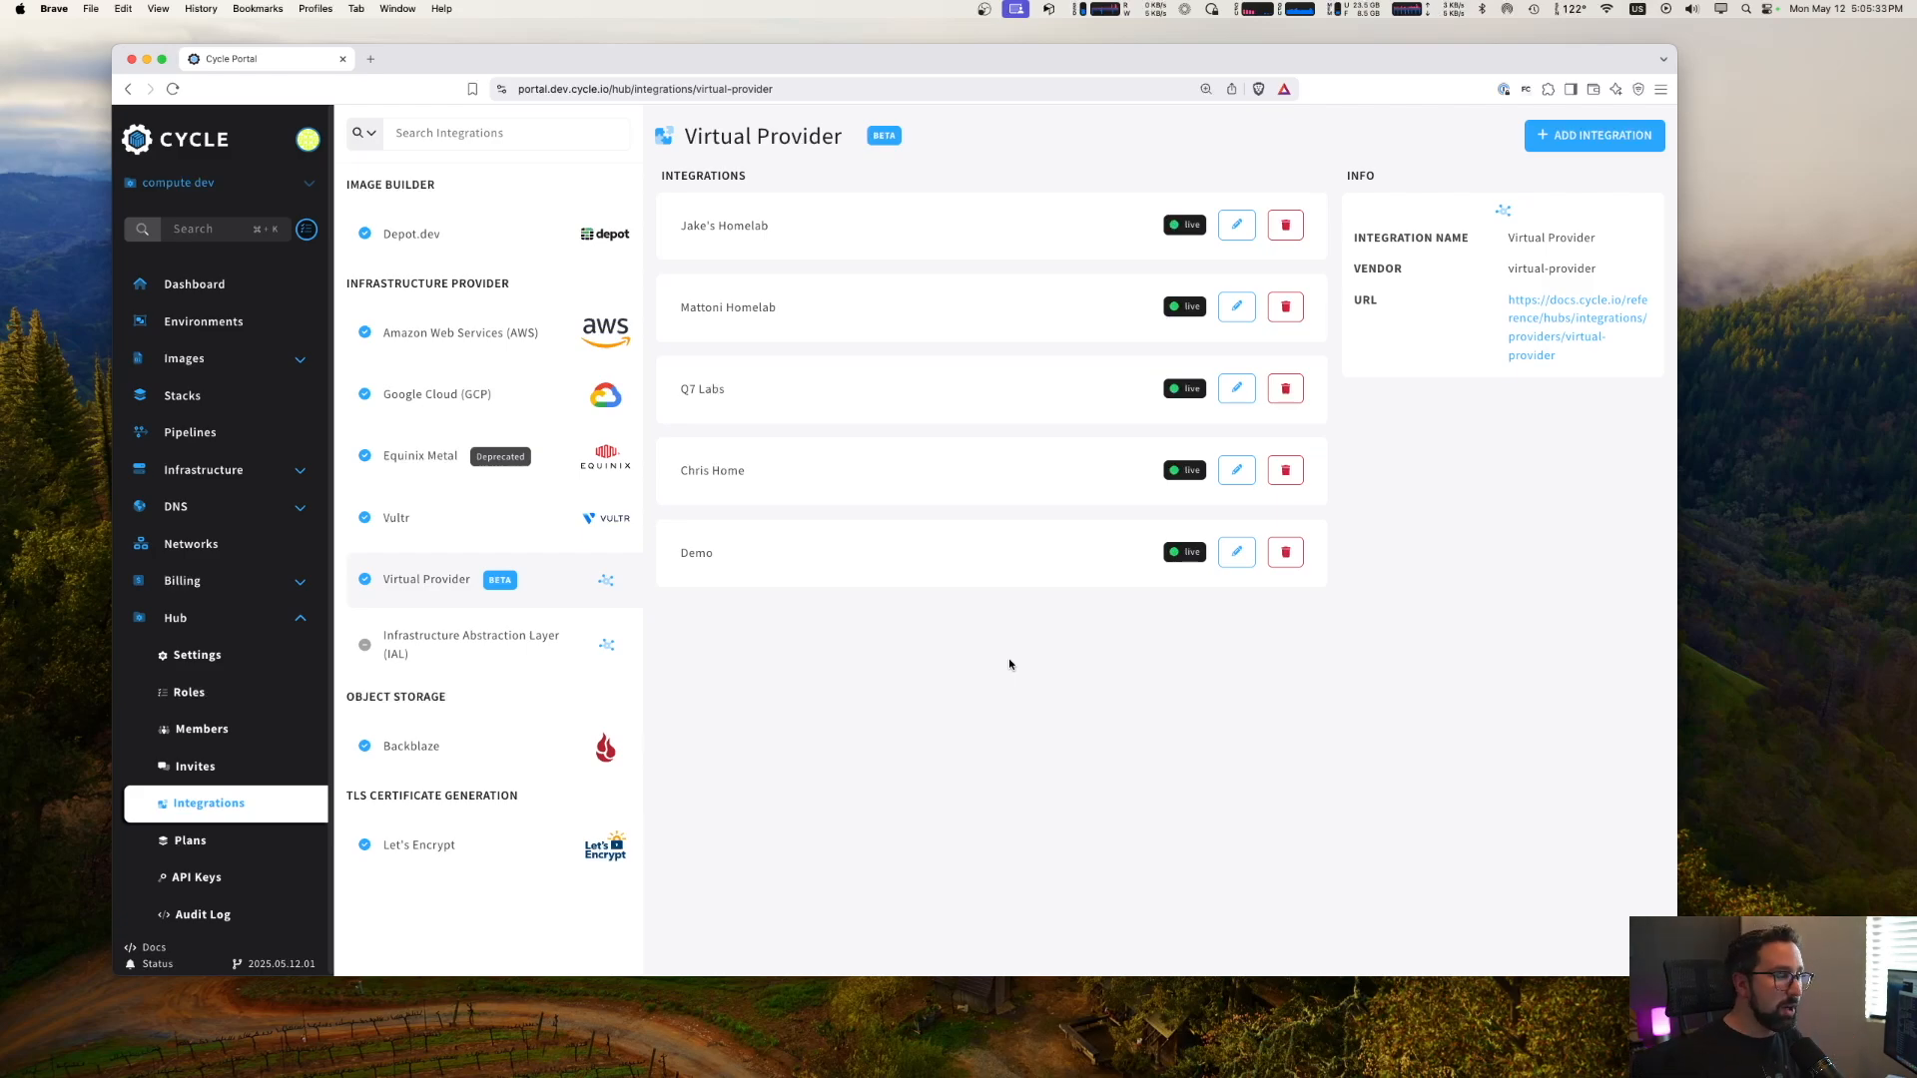
# - Start a new ISO under the Demo integration and name it homelab
pyautogui.click(1237, 553)
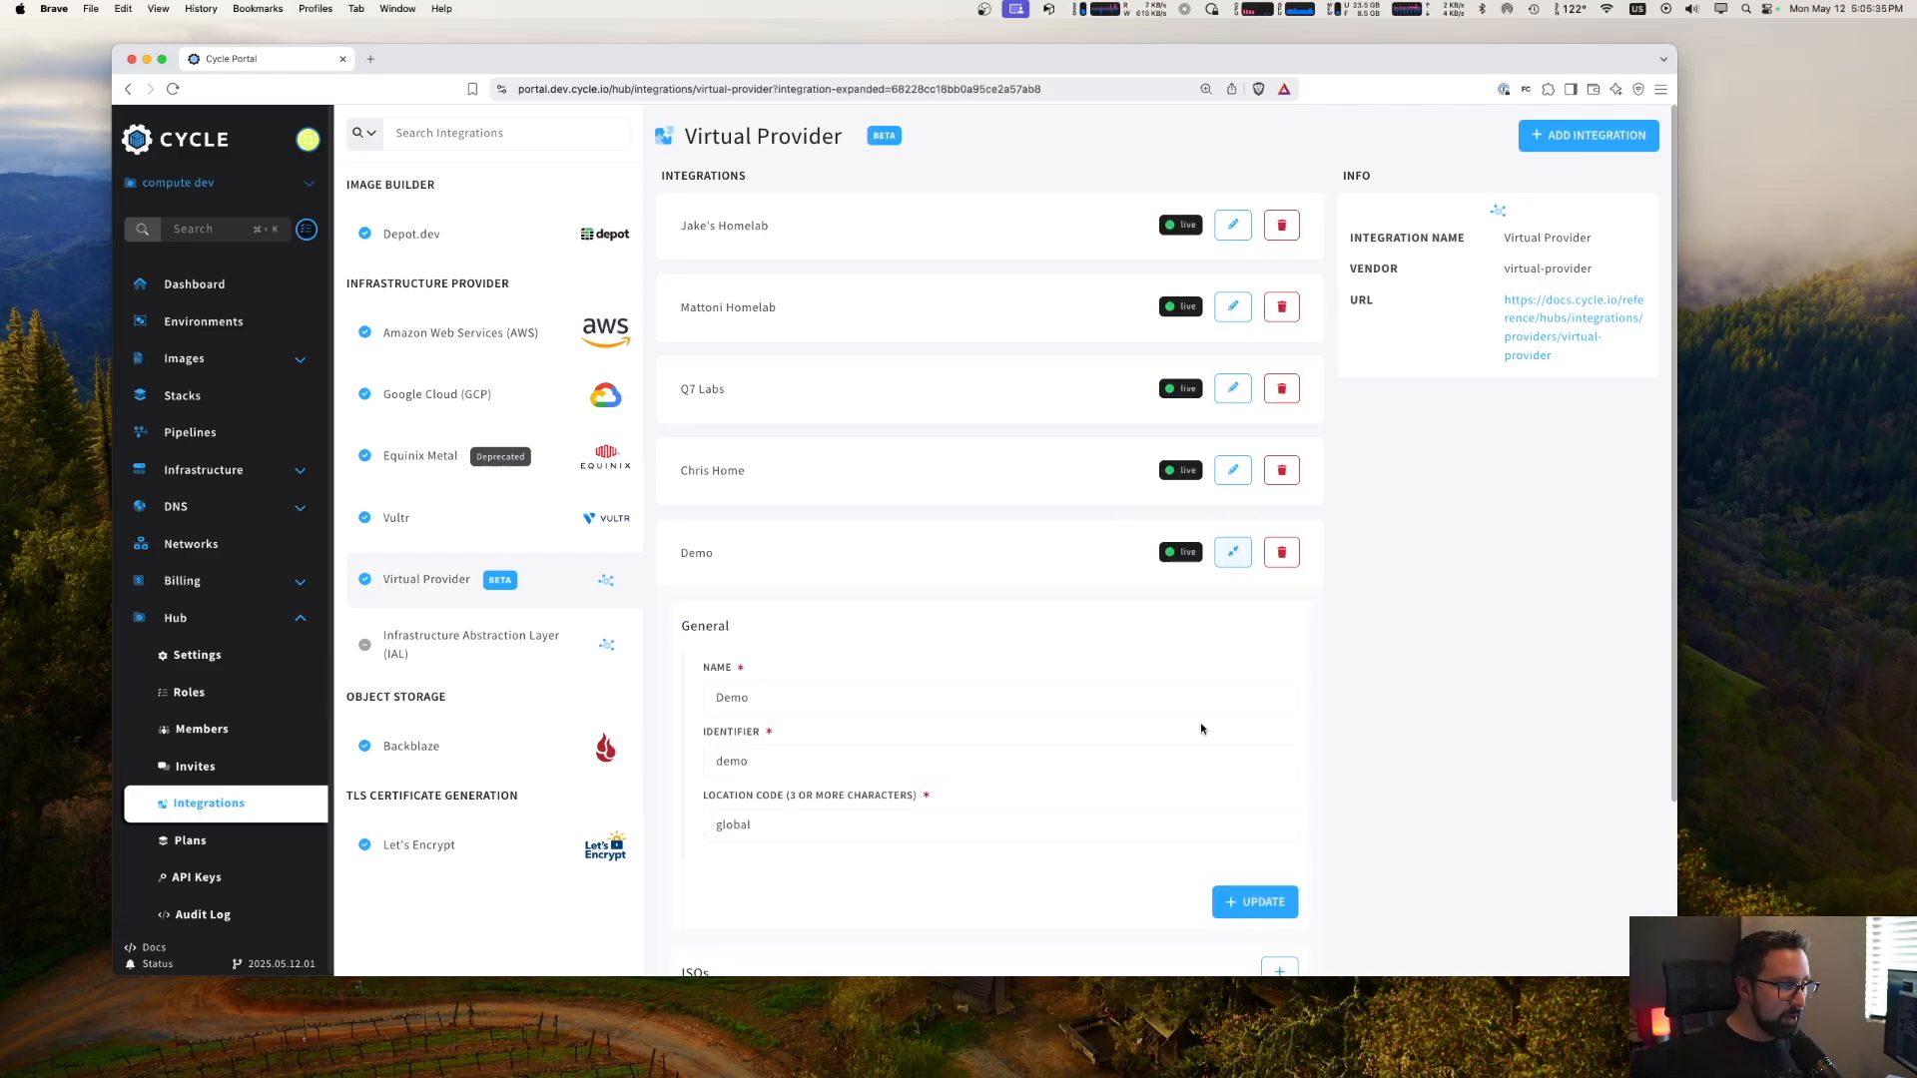
pyautogui.scroll(-3, 1179, 789)
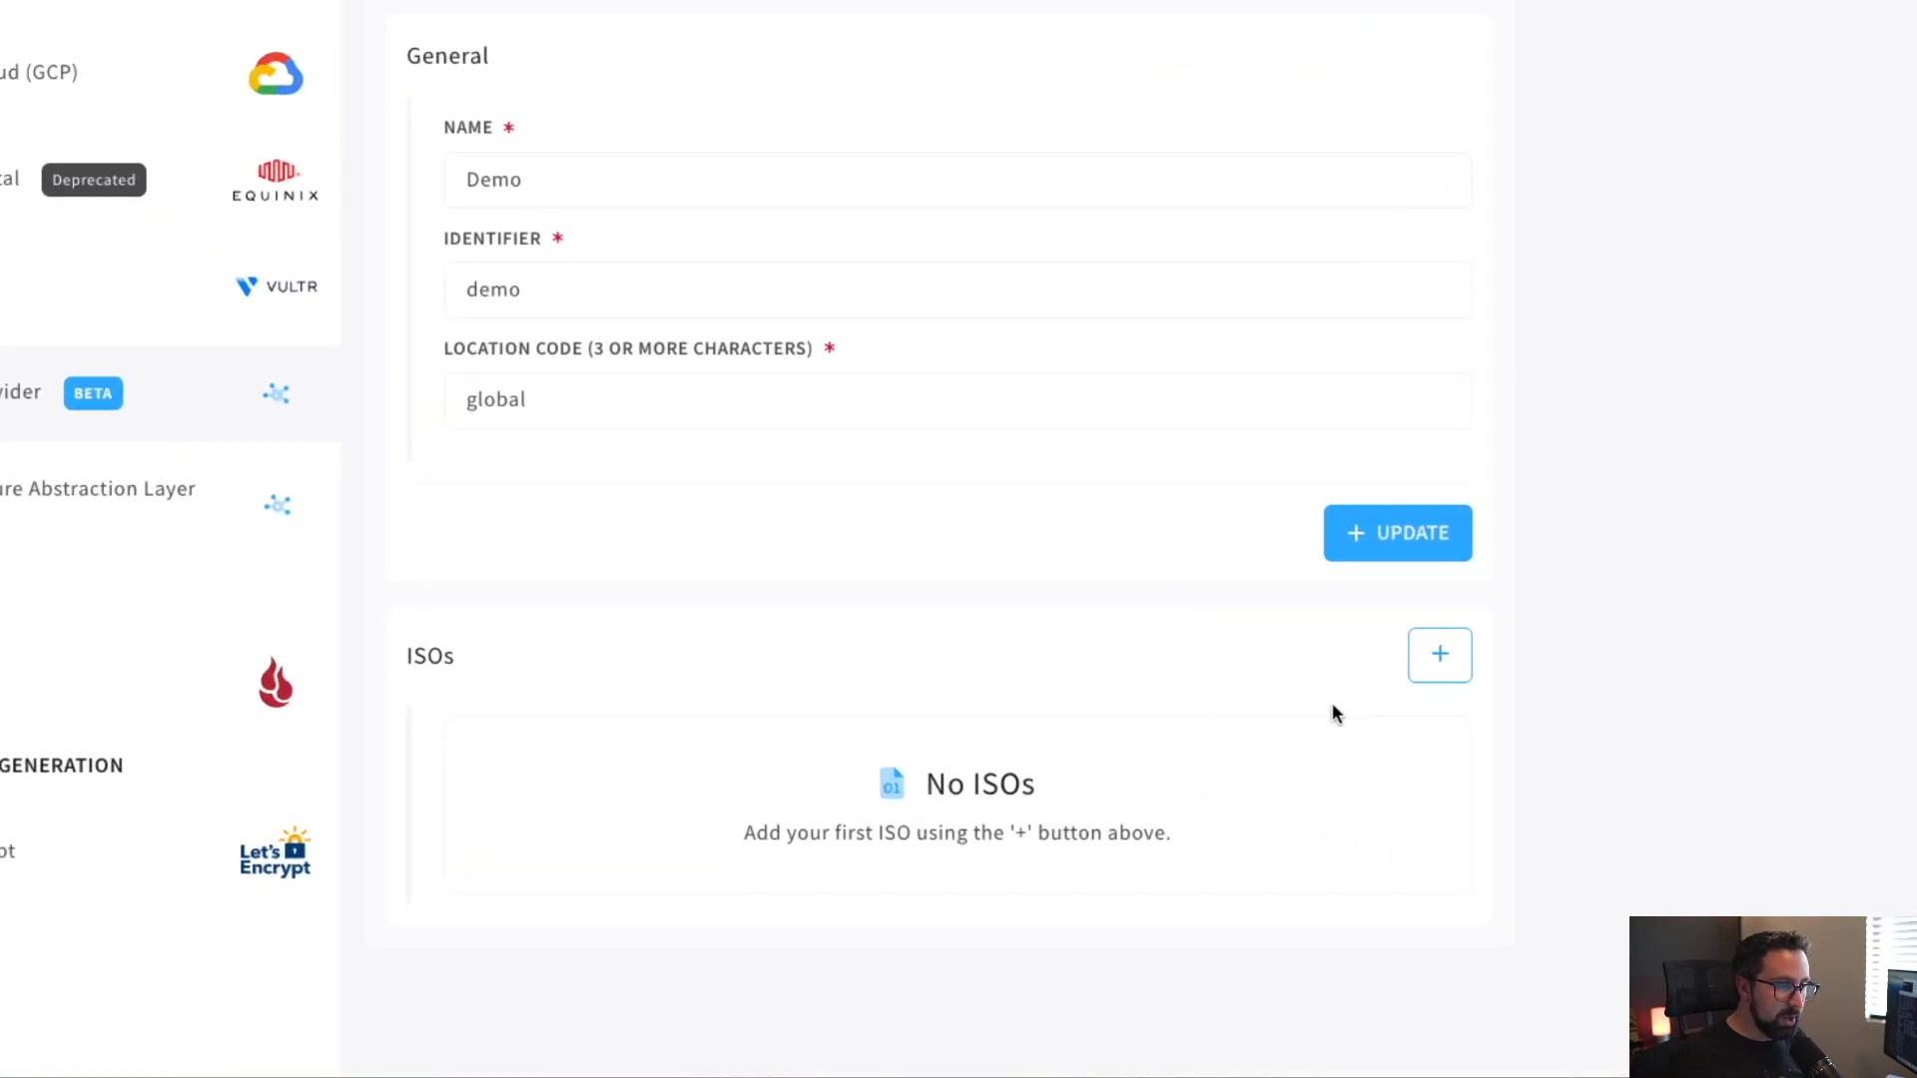
pyautogui.click(1440, 655)
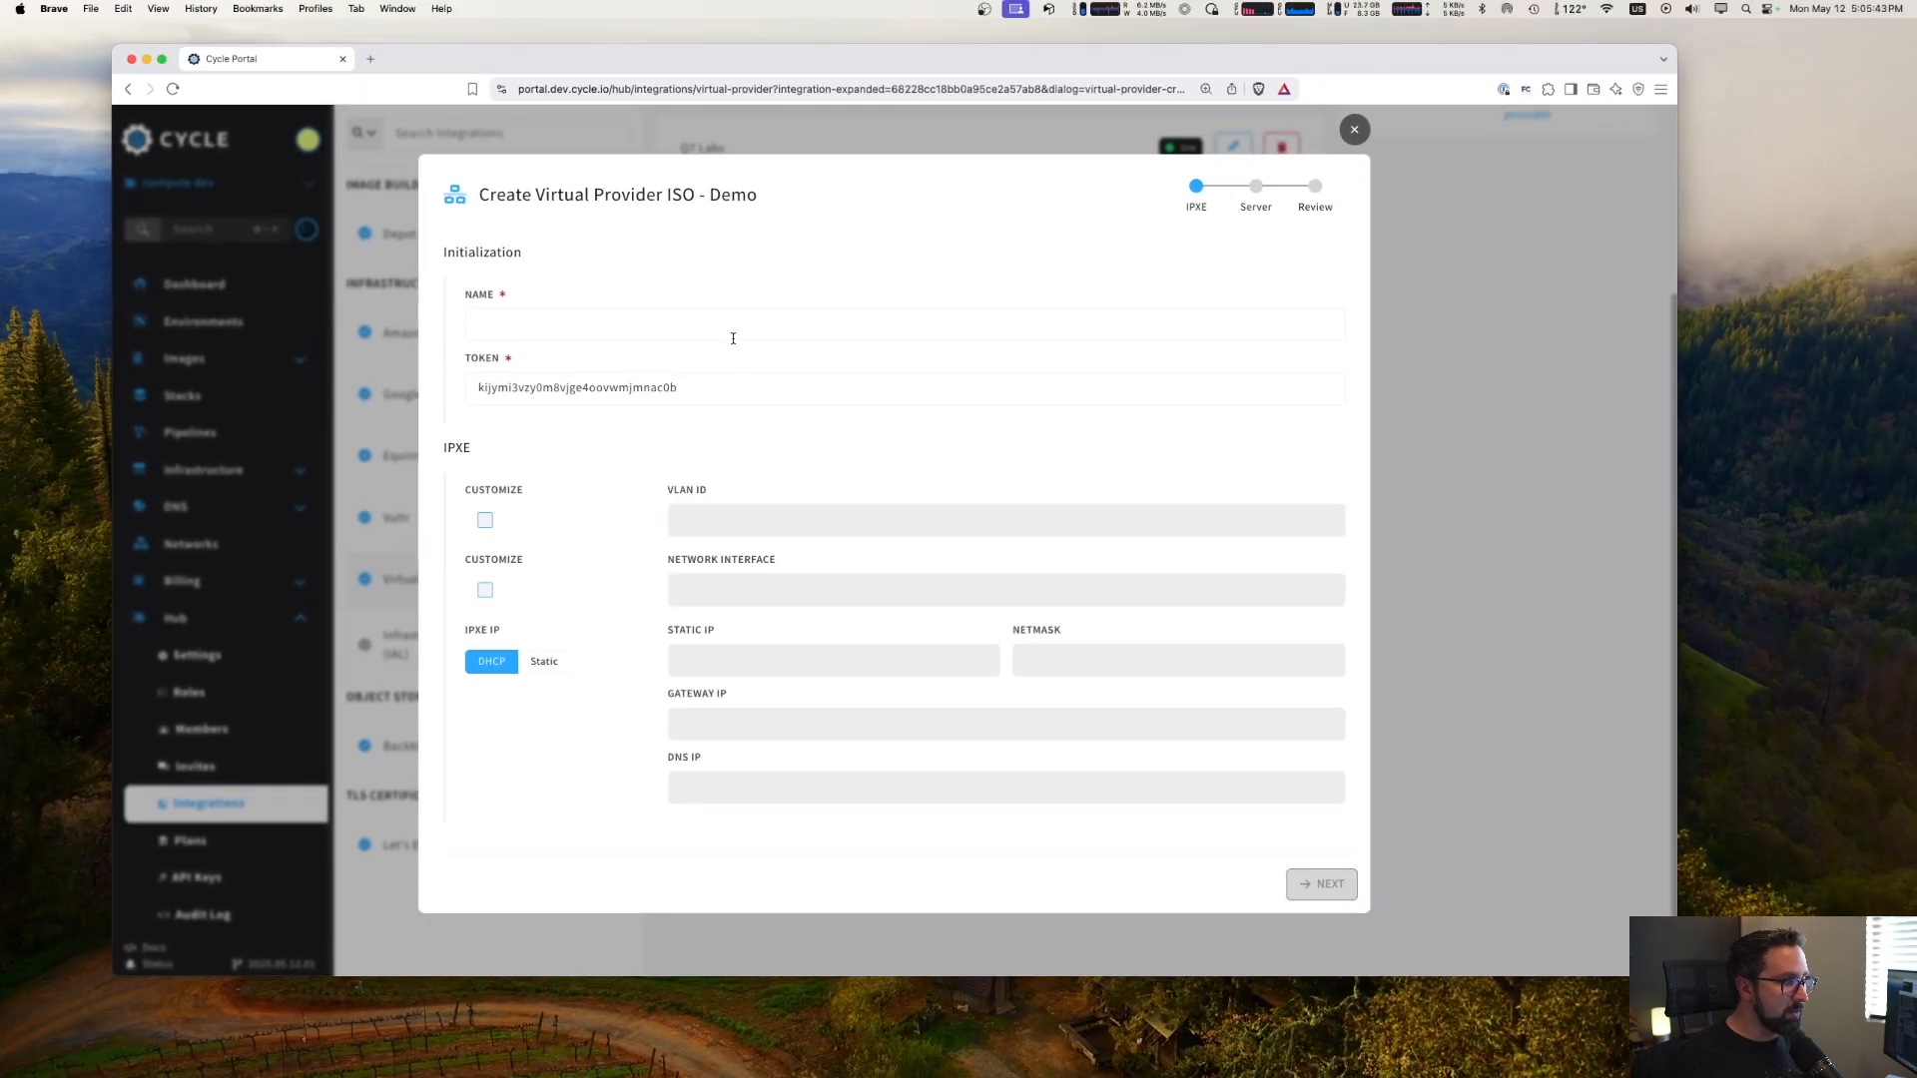
pyautogui.click(730, 328)
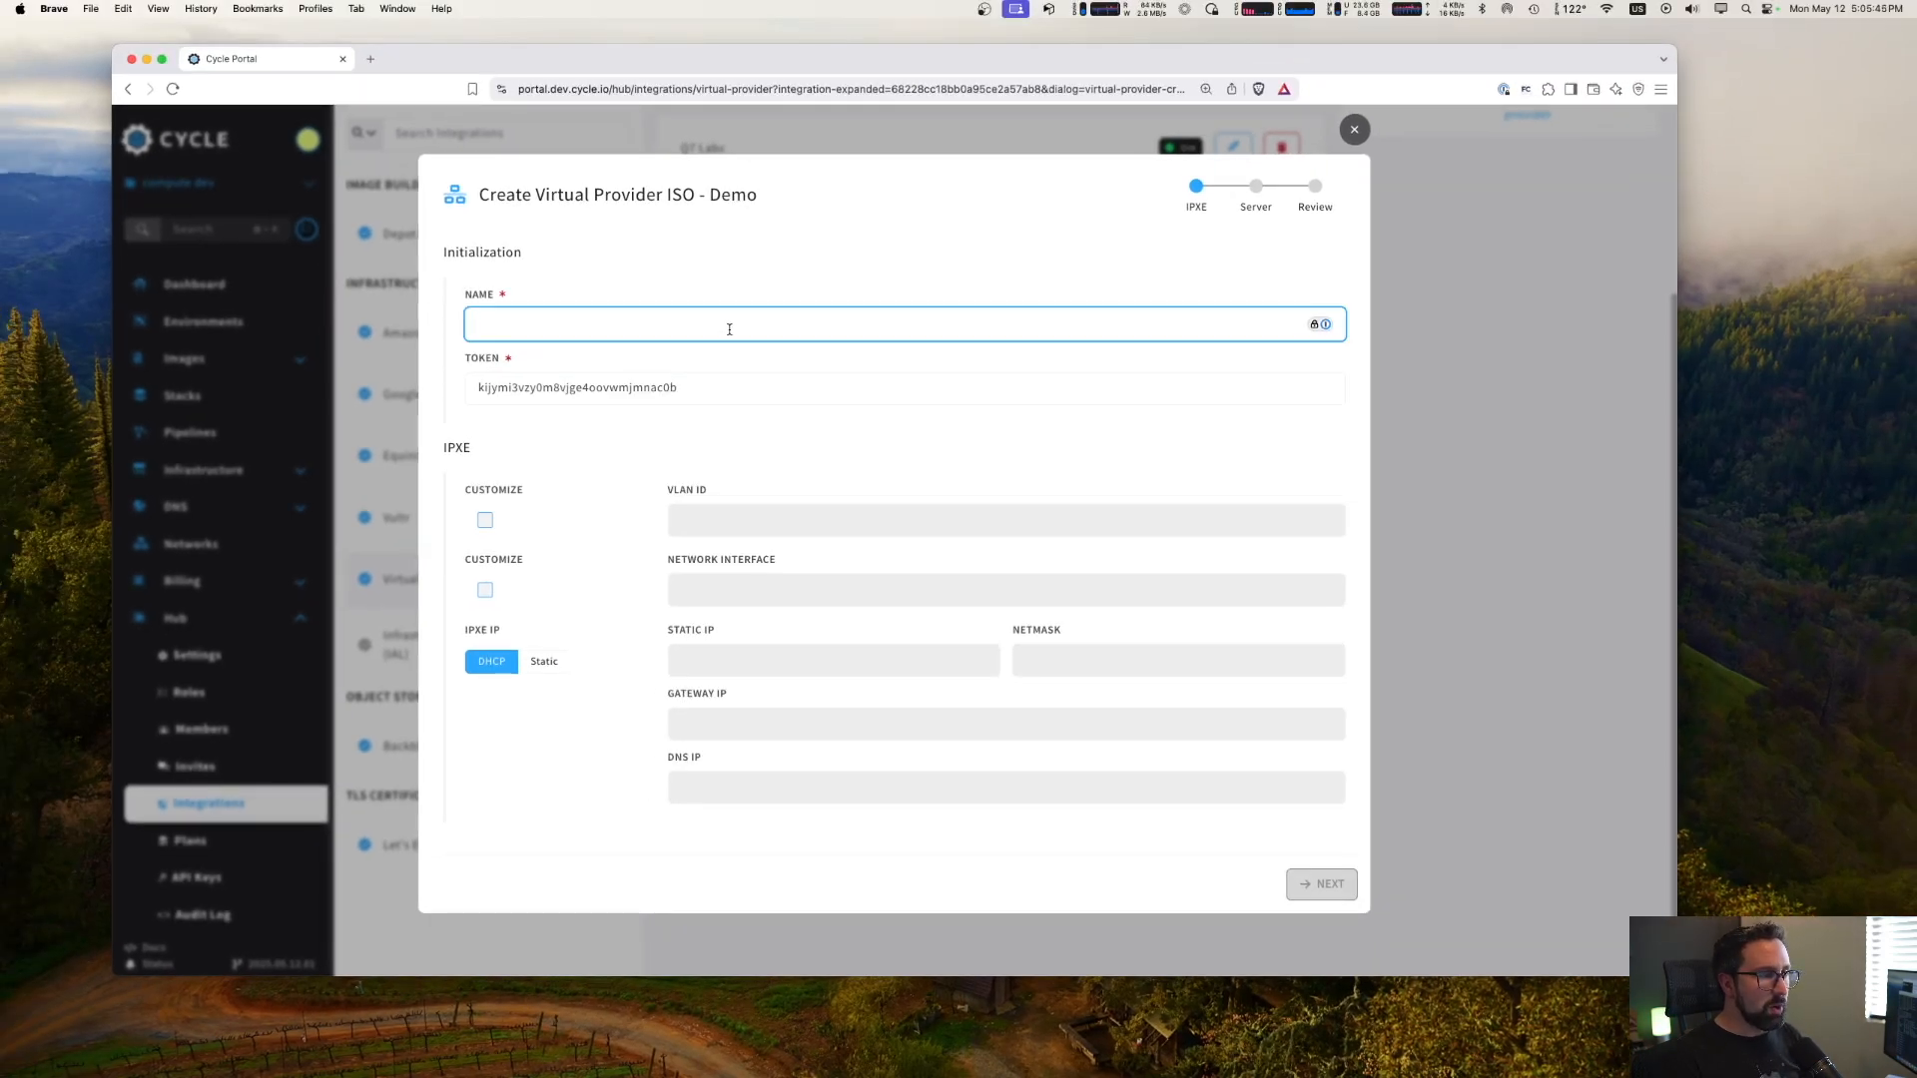
pyautogui.write('homelab')
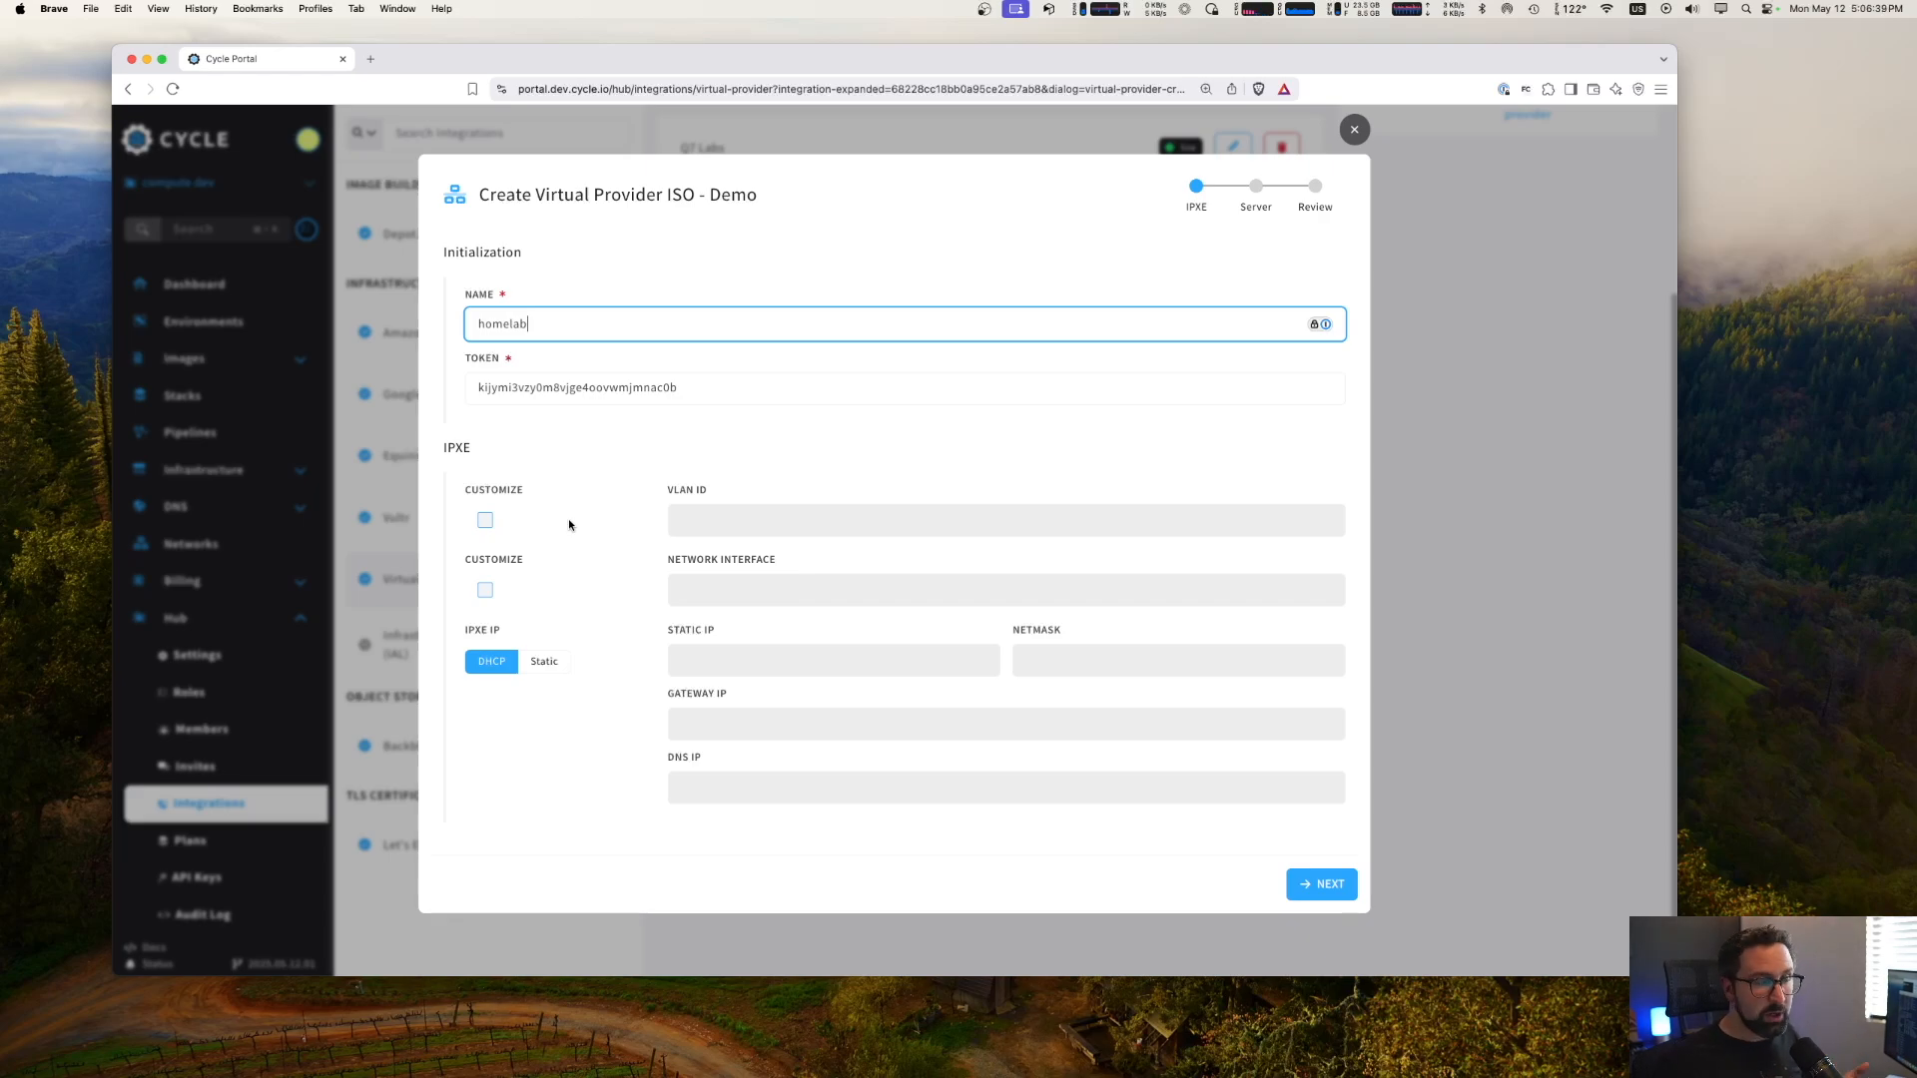
# - Customize the iPXE VLAN ID to 35 and continue to the server configuration
pyautogui.click(488, 536)
pyautogui.click(487, 523)
pyautogui.click(875, 526)
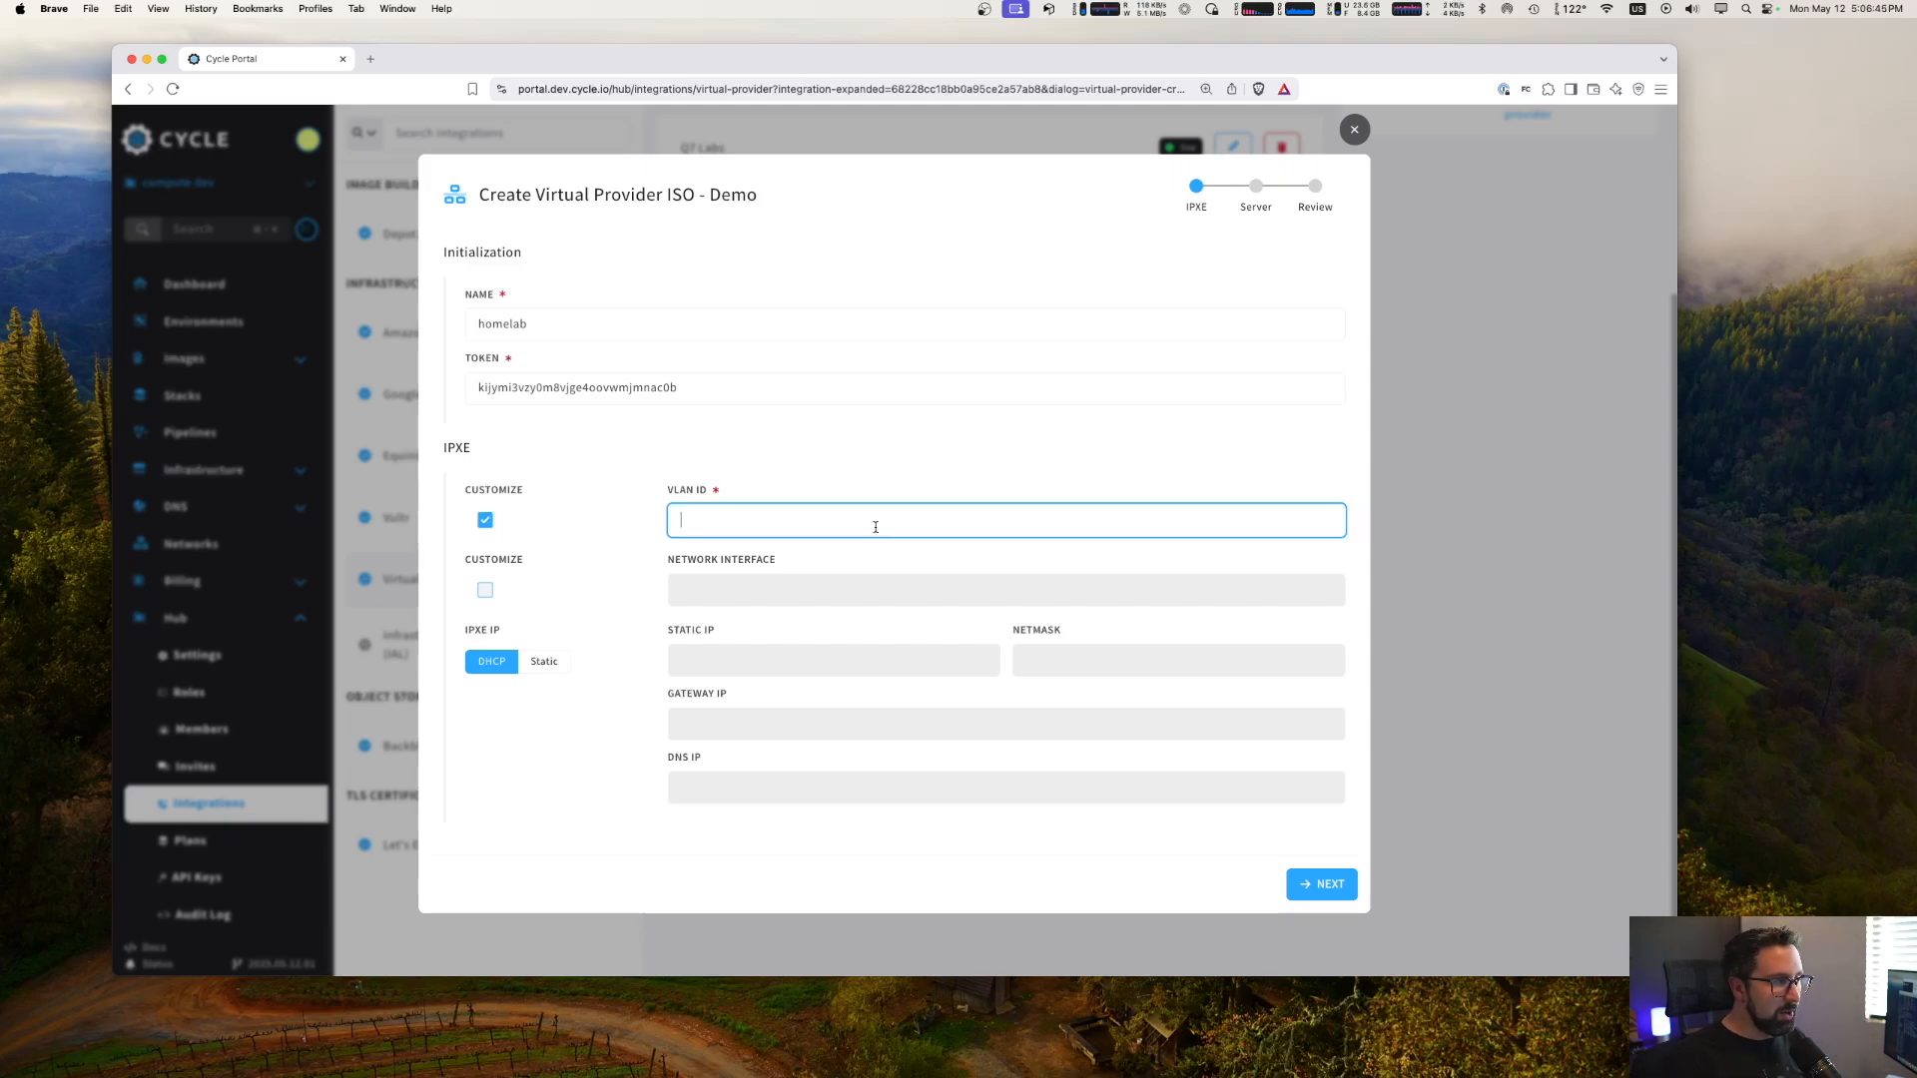
pyautogui.write('35')
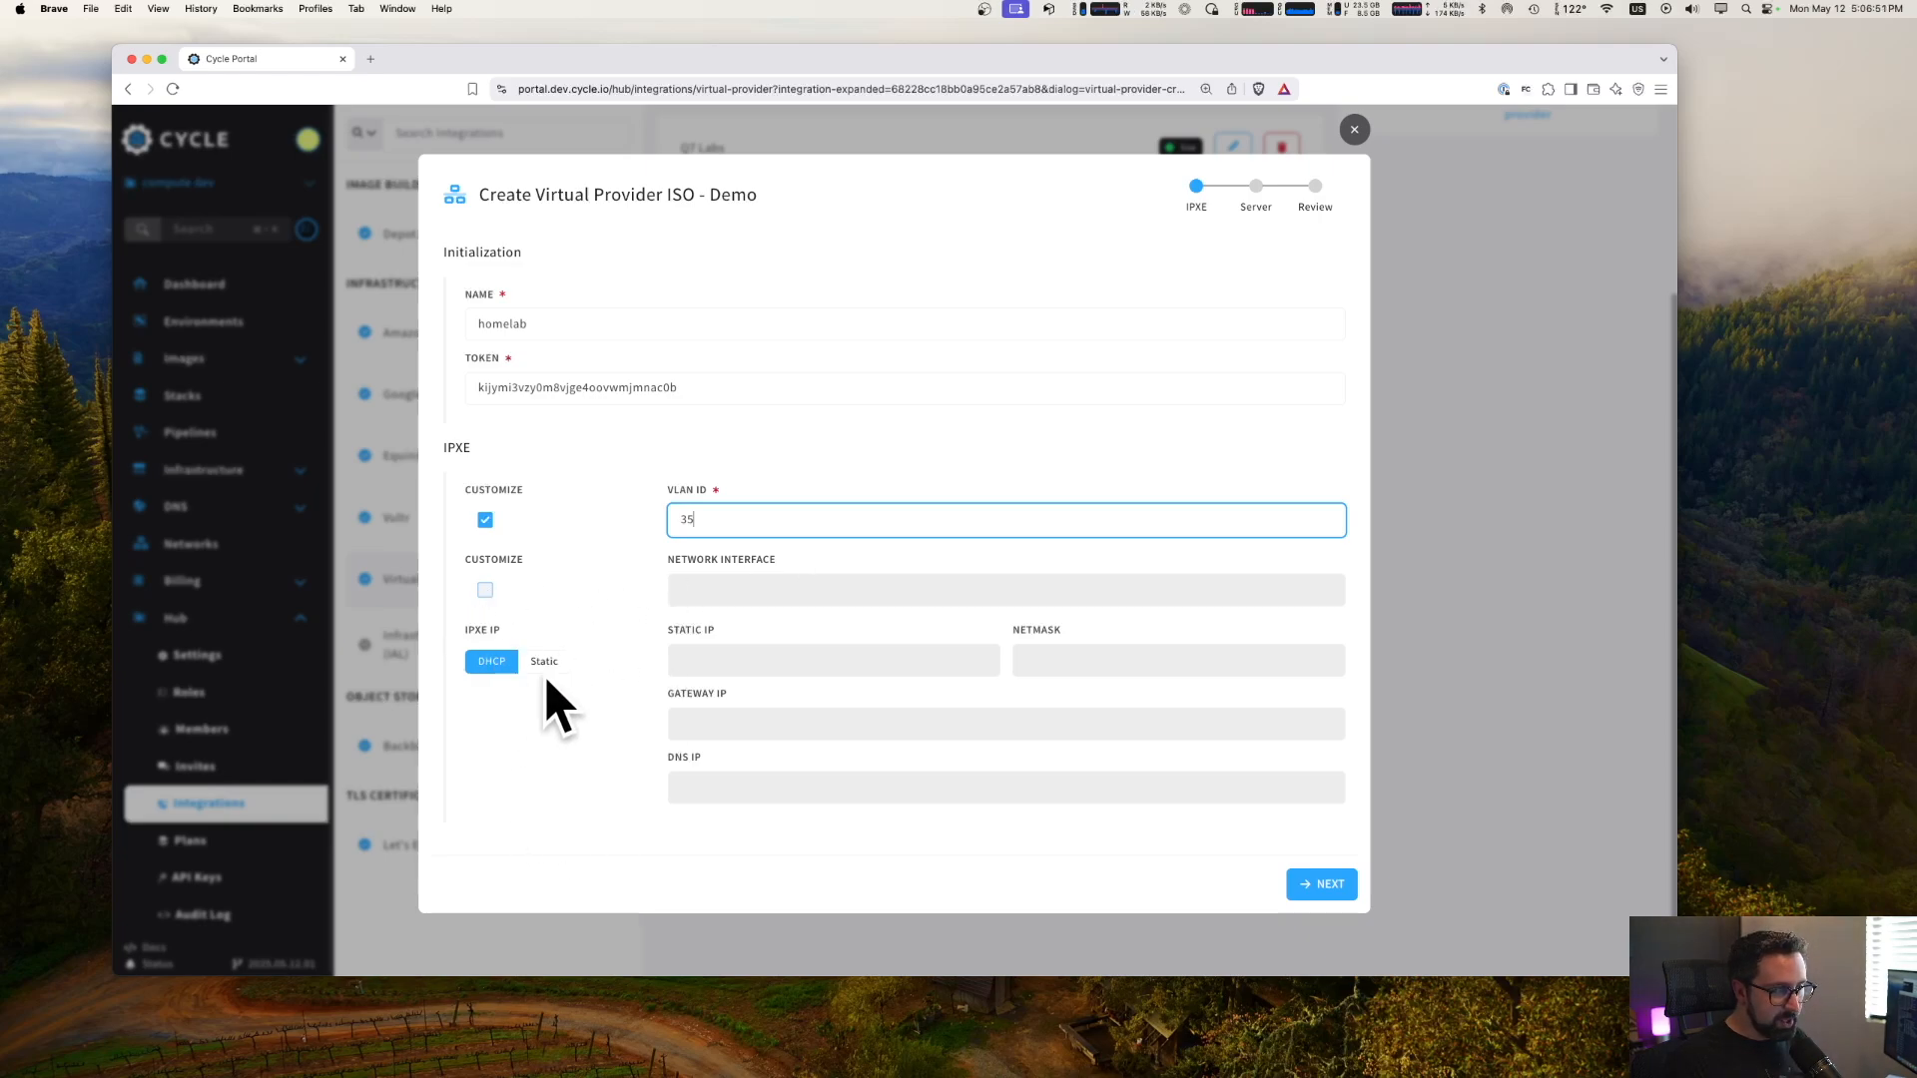
pyautogui.click(1328, 885)
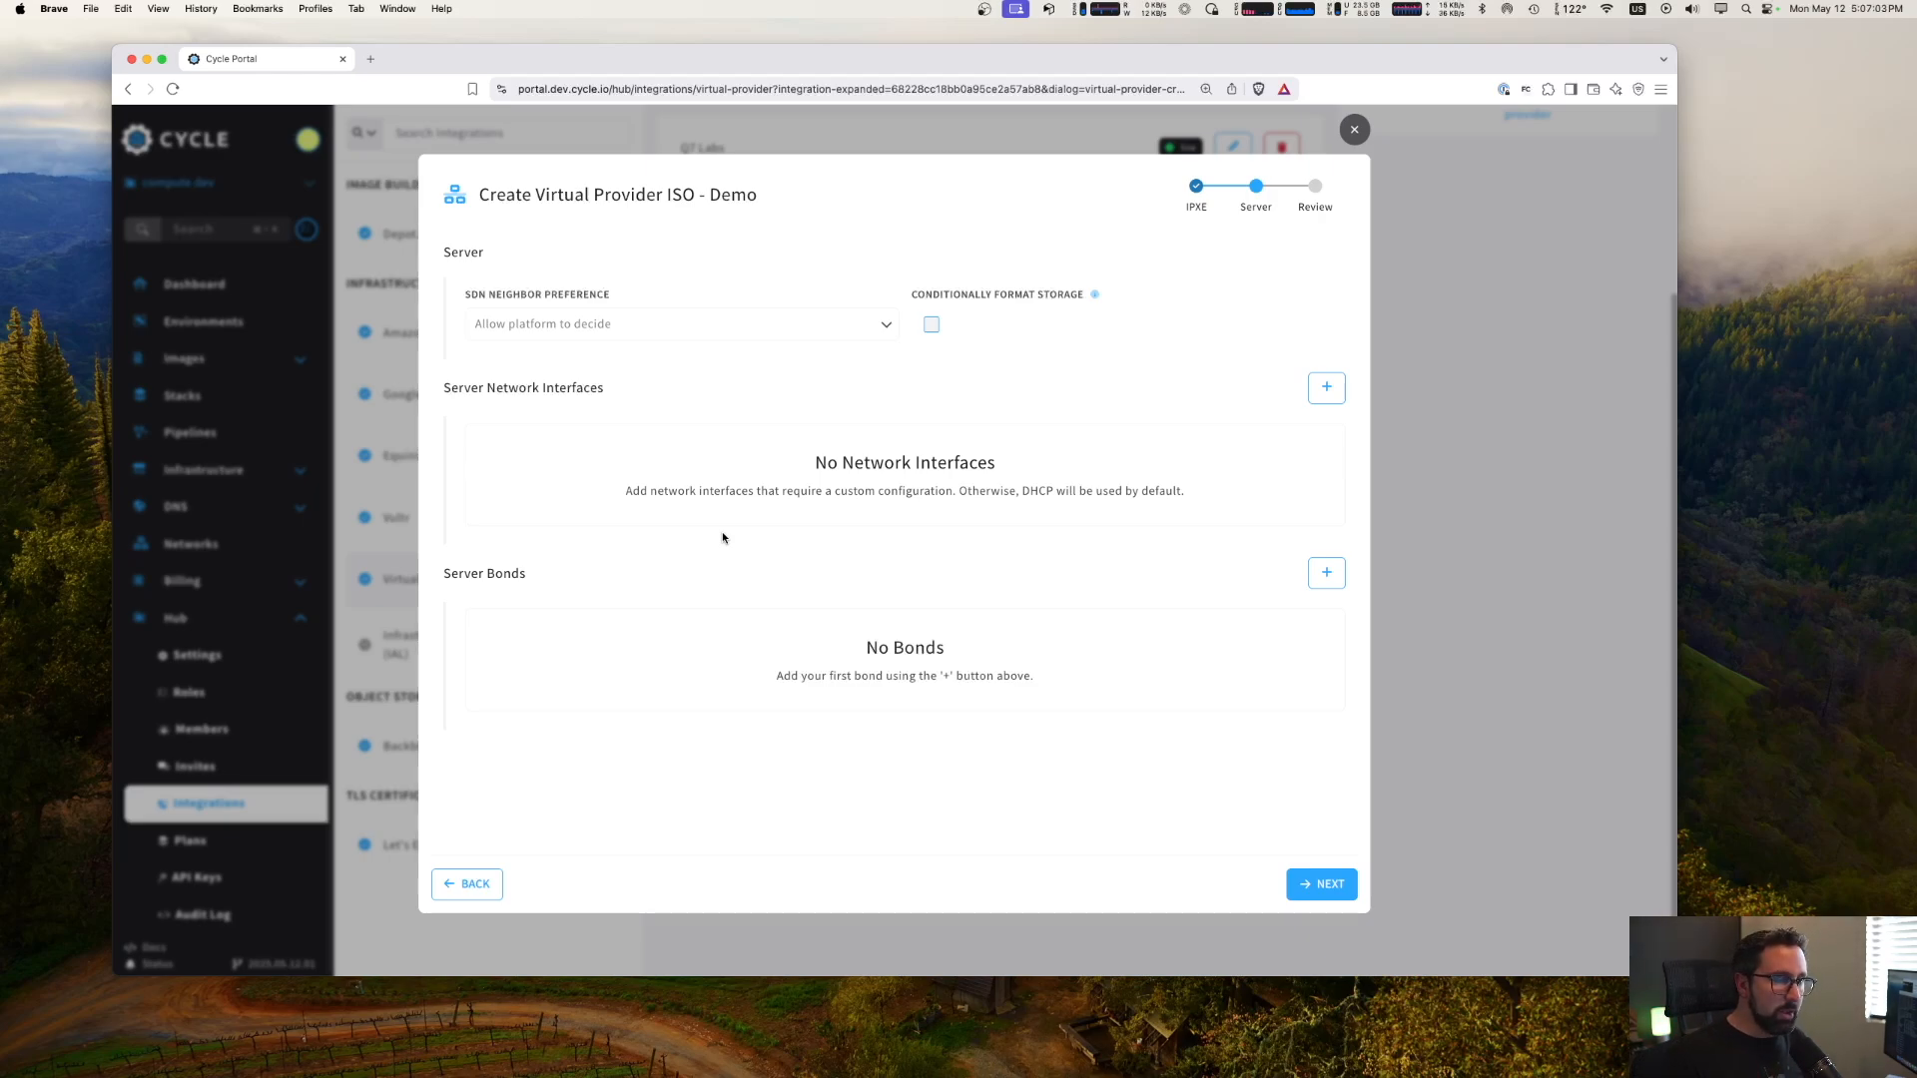
# - Add a server network interface matched by name to eth0 with a custom VLAN ID of 35
pyautogui.click(1327, 389)
pyautogui.click(806, 520)
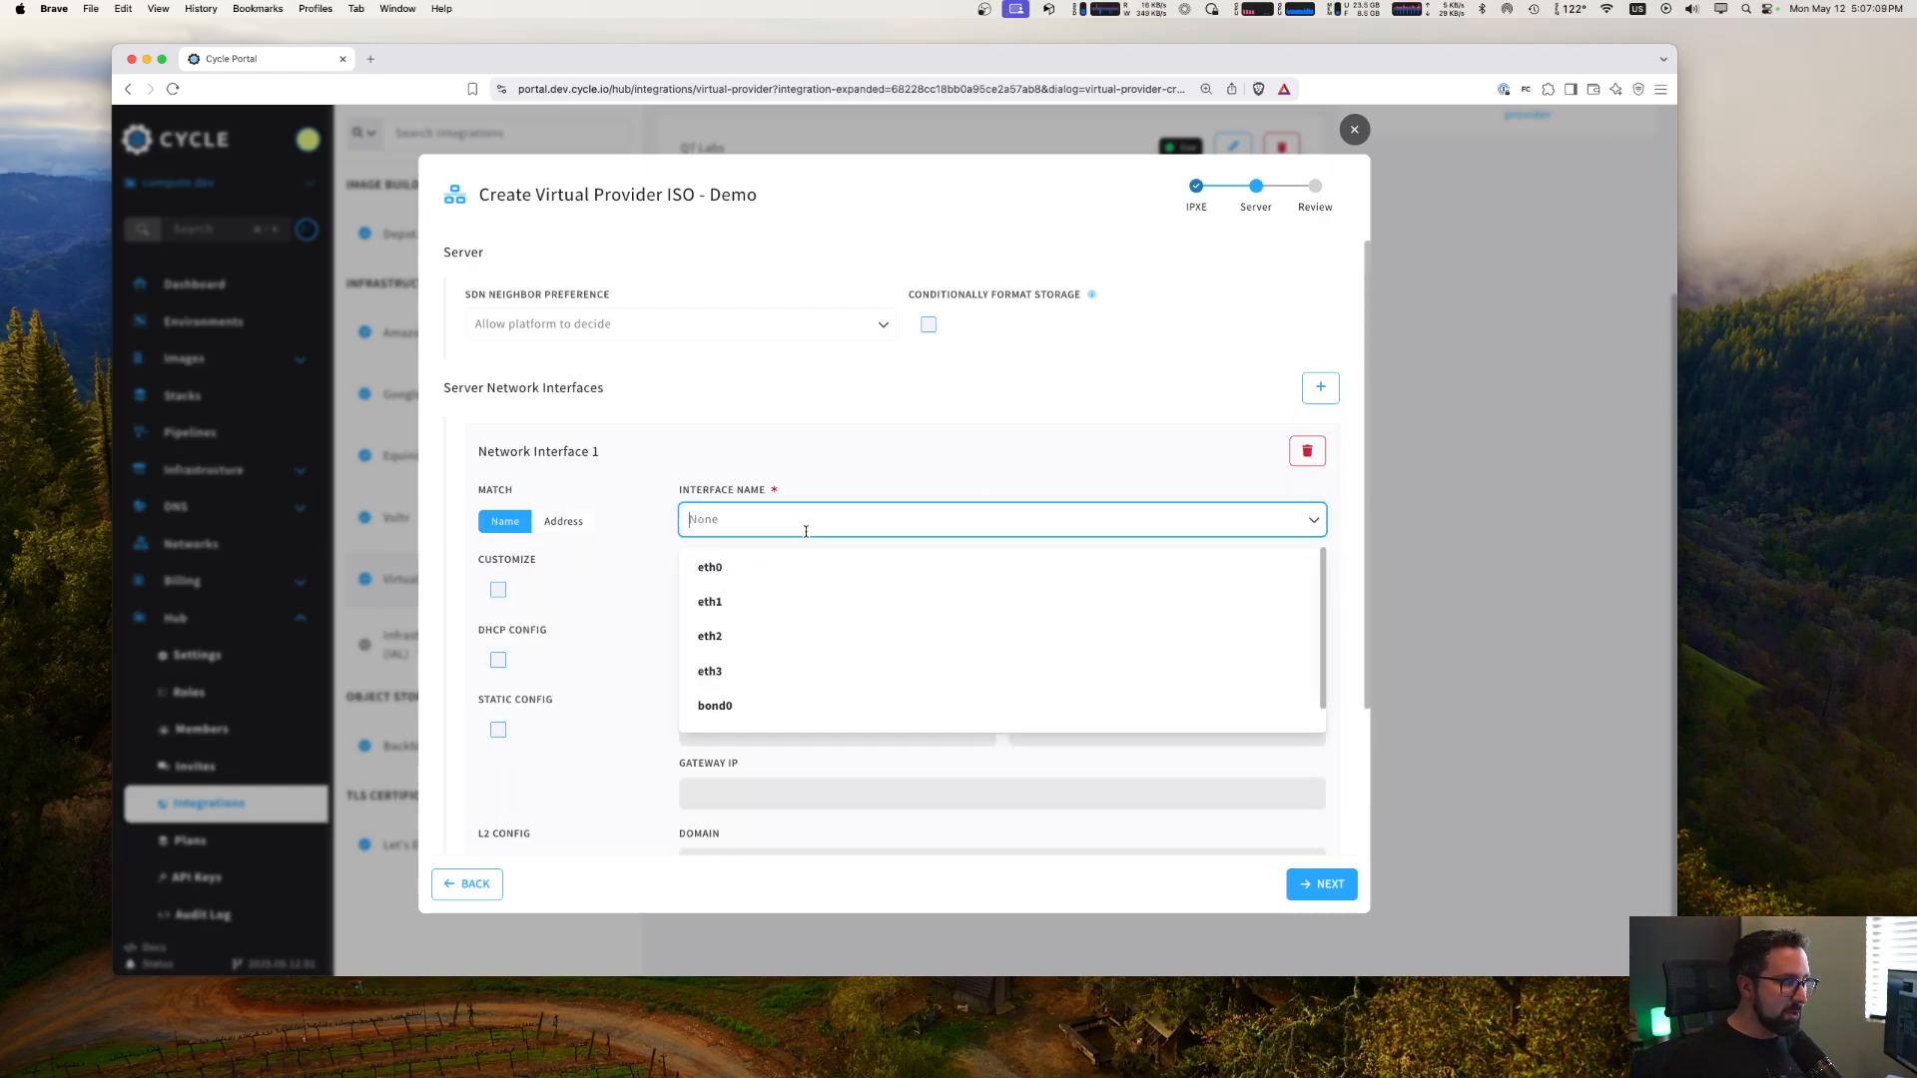
pyautogui.click(783, 565)
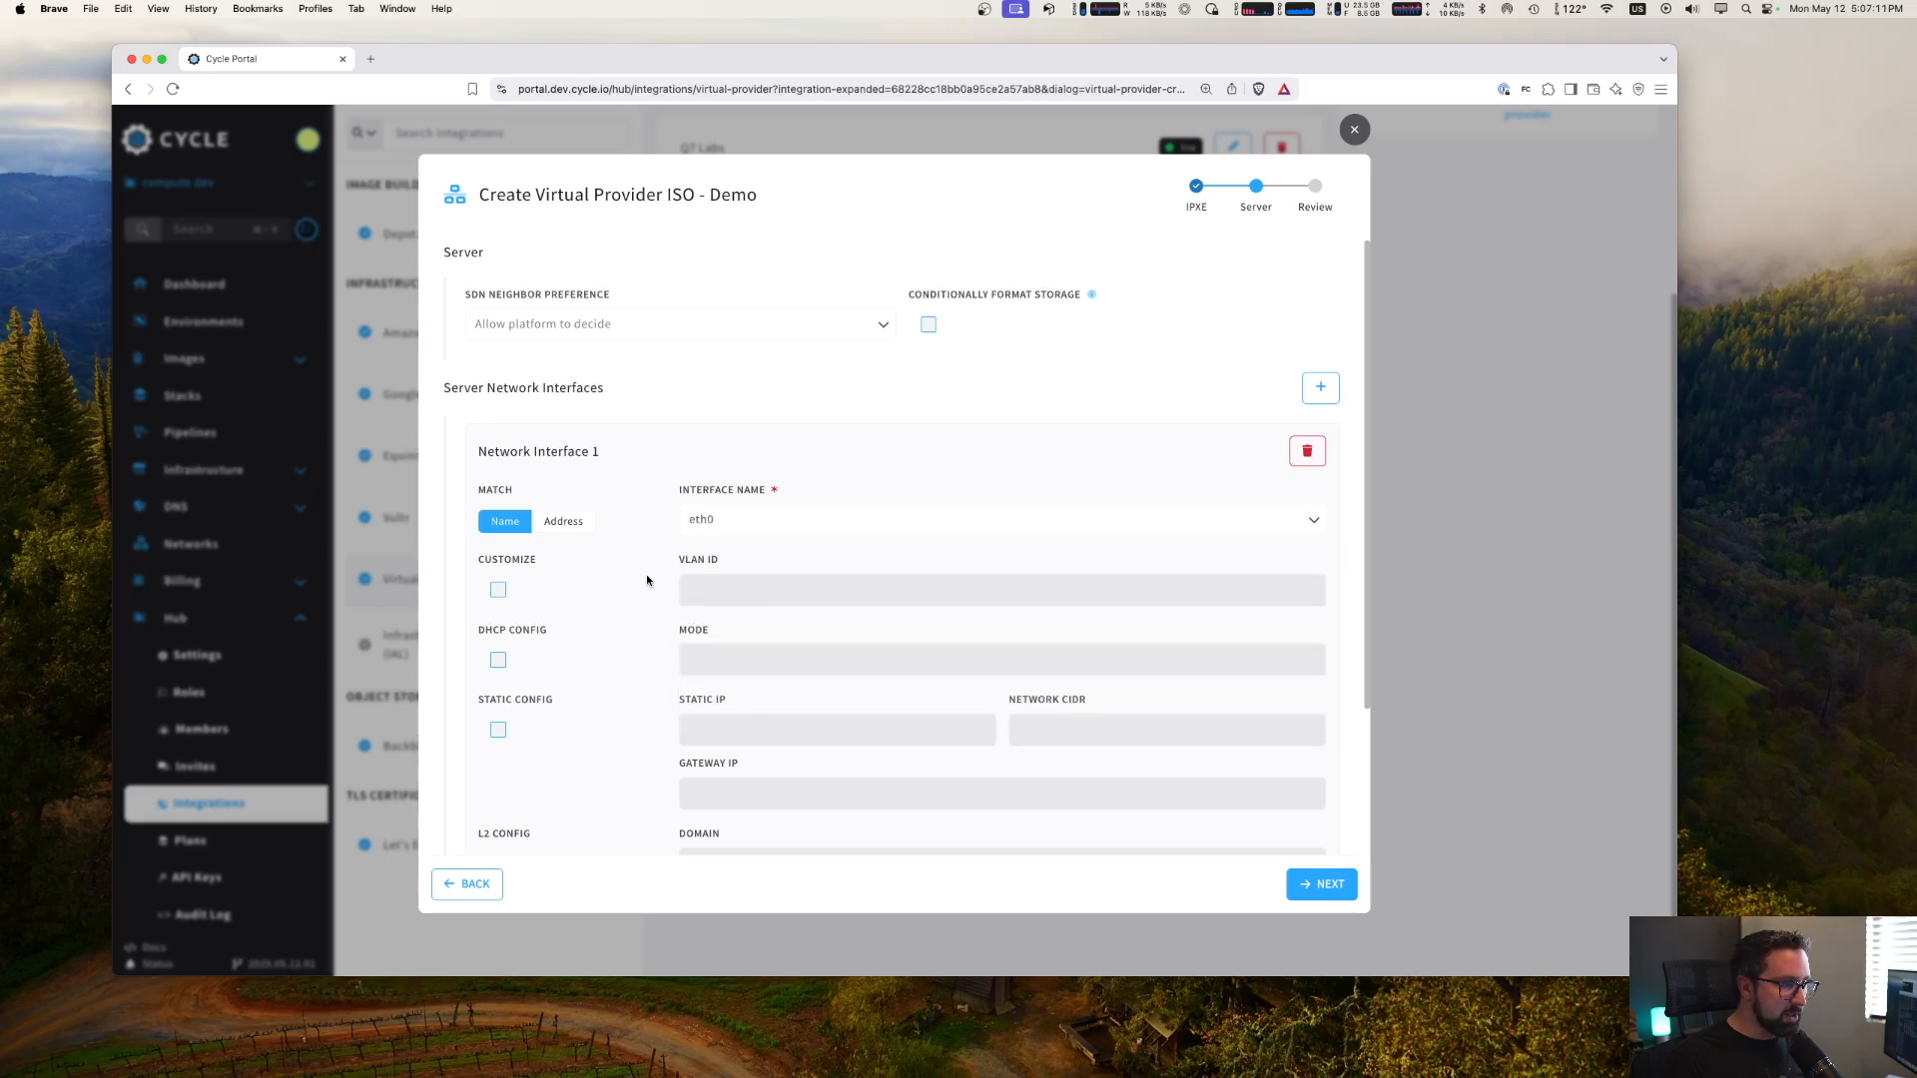
pyautogui.click(498, 591)
pyautogui.click(776, 593)
pyautogui.write('35')
# - Enable the DHCP configuration for the eth0 interface and set its mode to IPv4
pyautogui.scroll(-3, 591, 697)
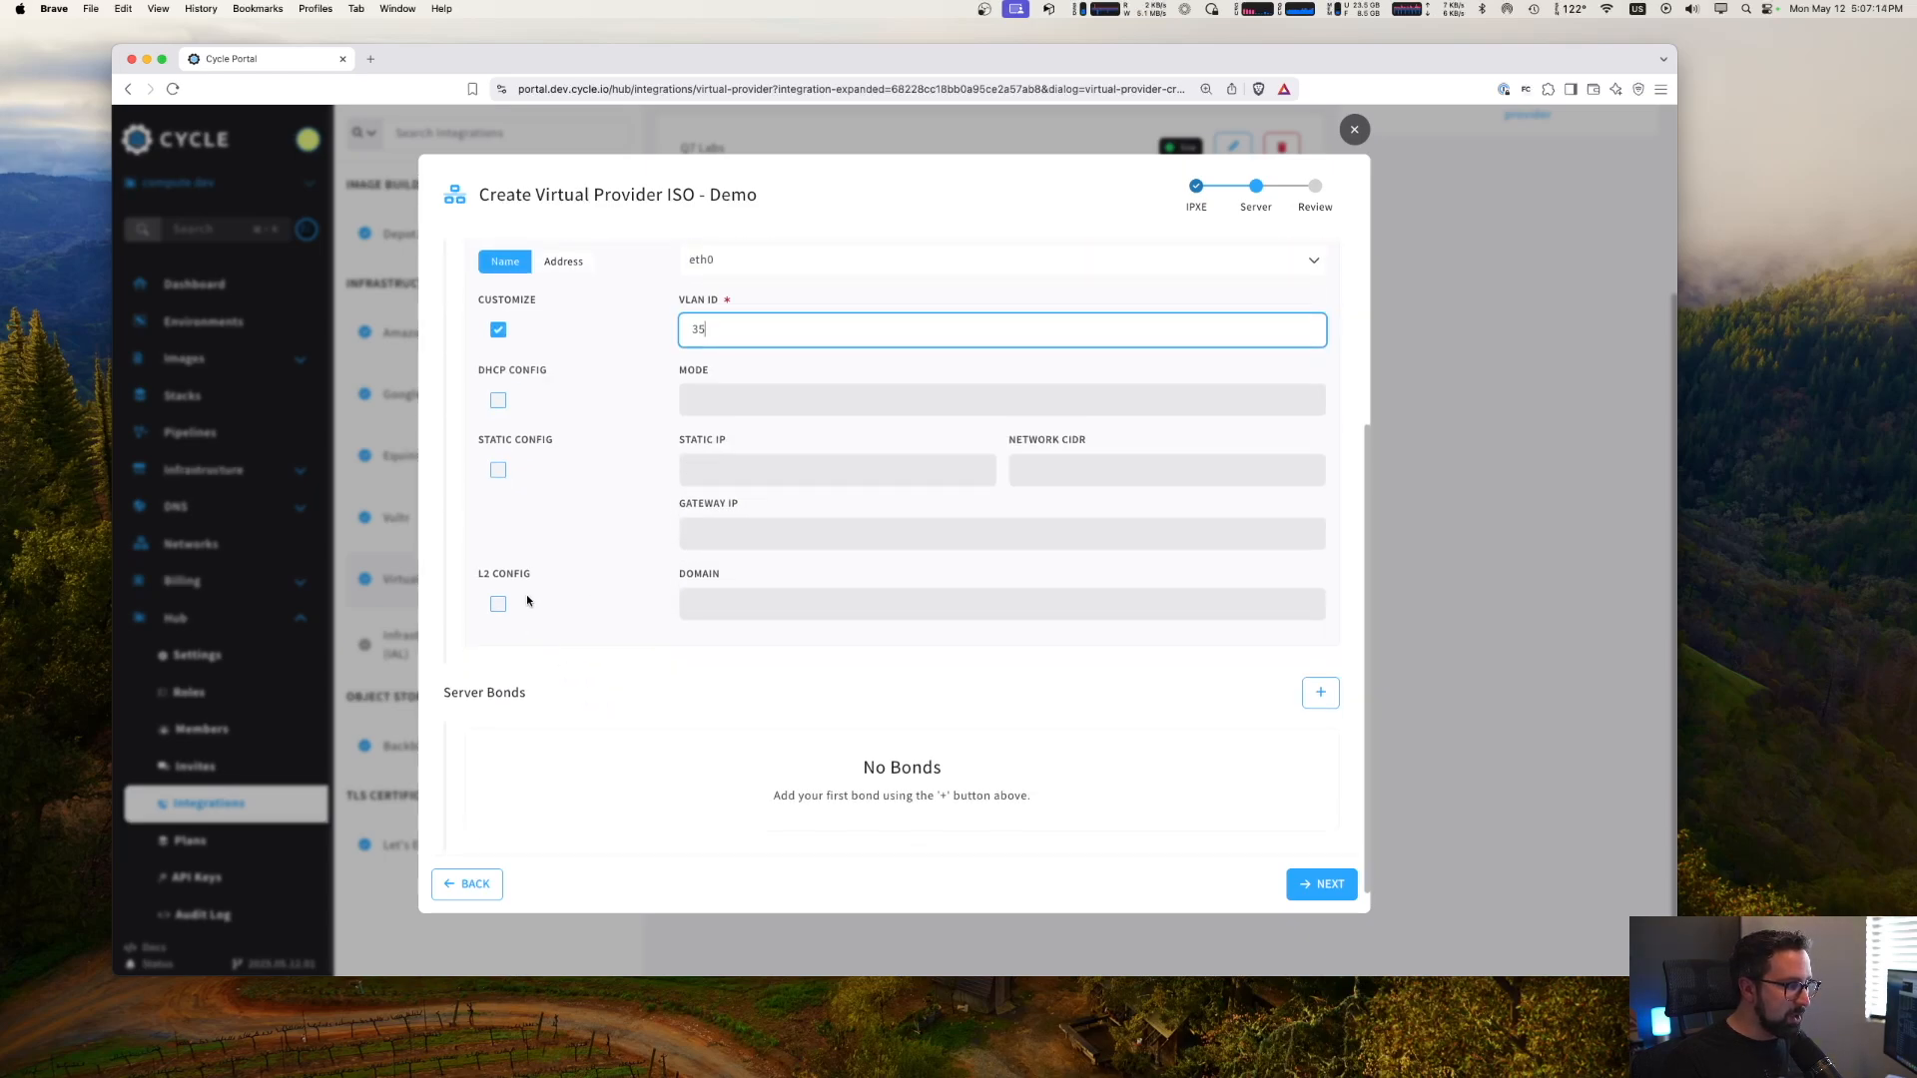
pyautogui.click(499, 400)
pyautogui.click(795, 399)
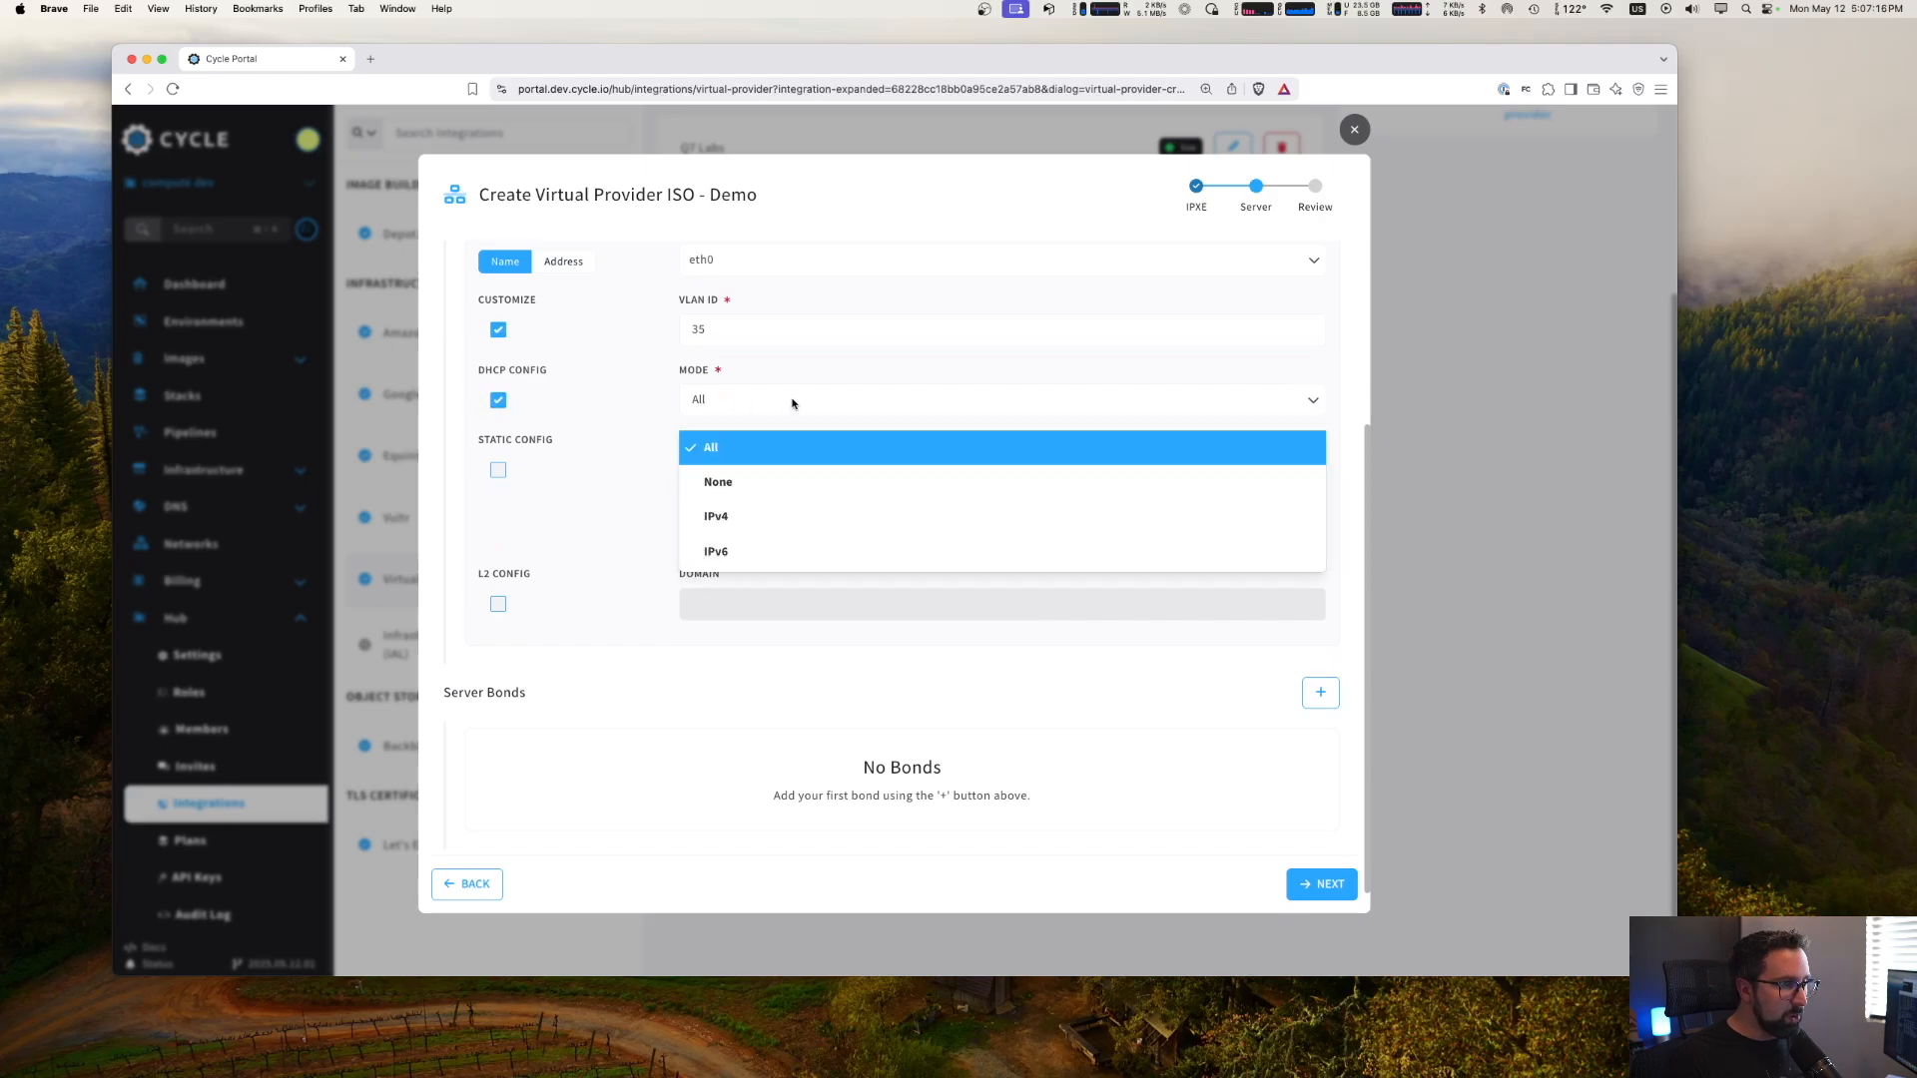
pyautogui.click(770, 515)
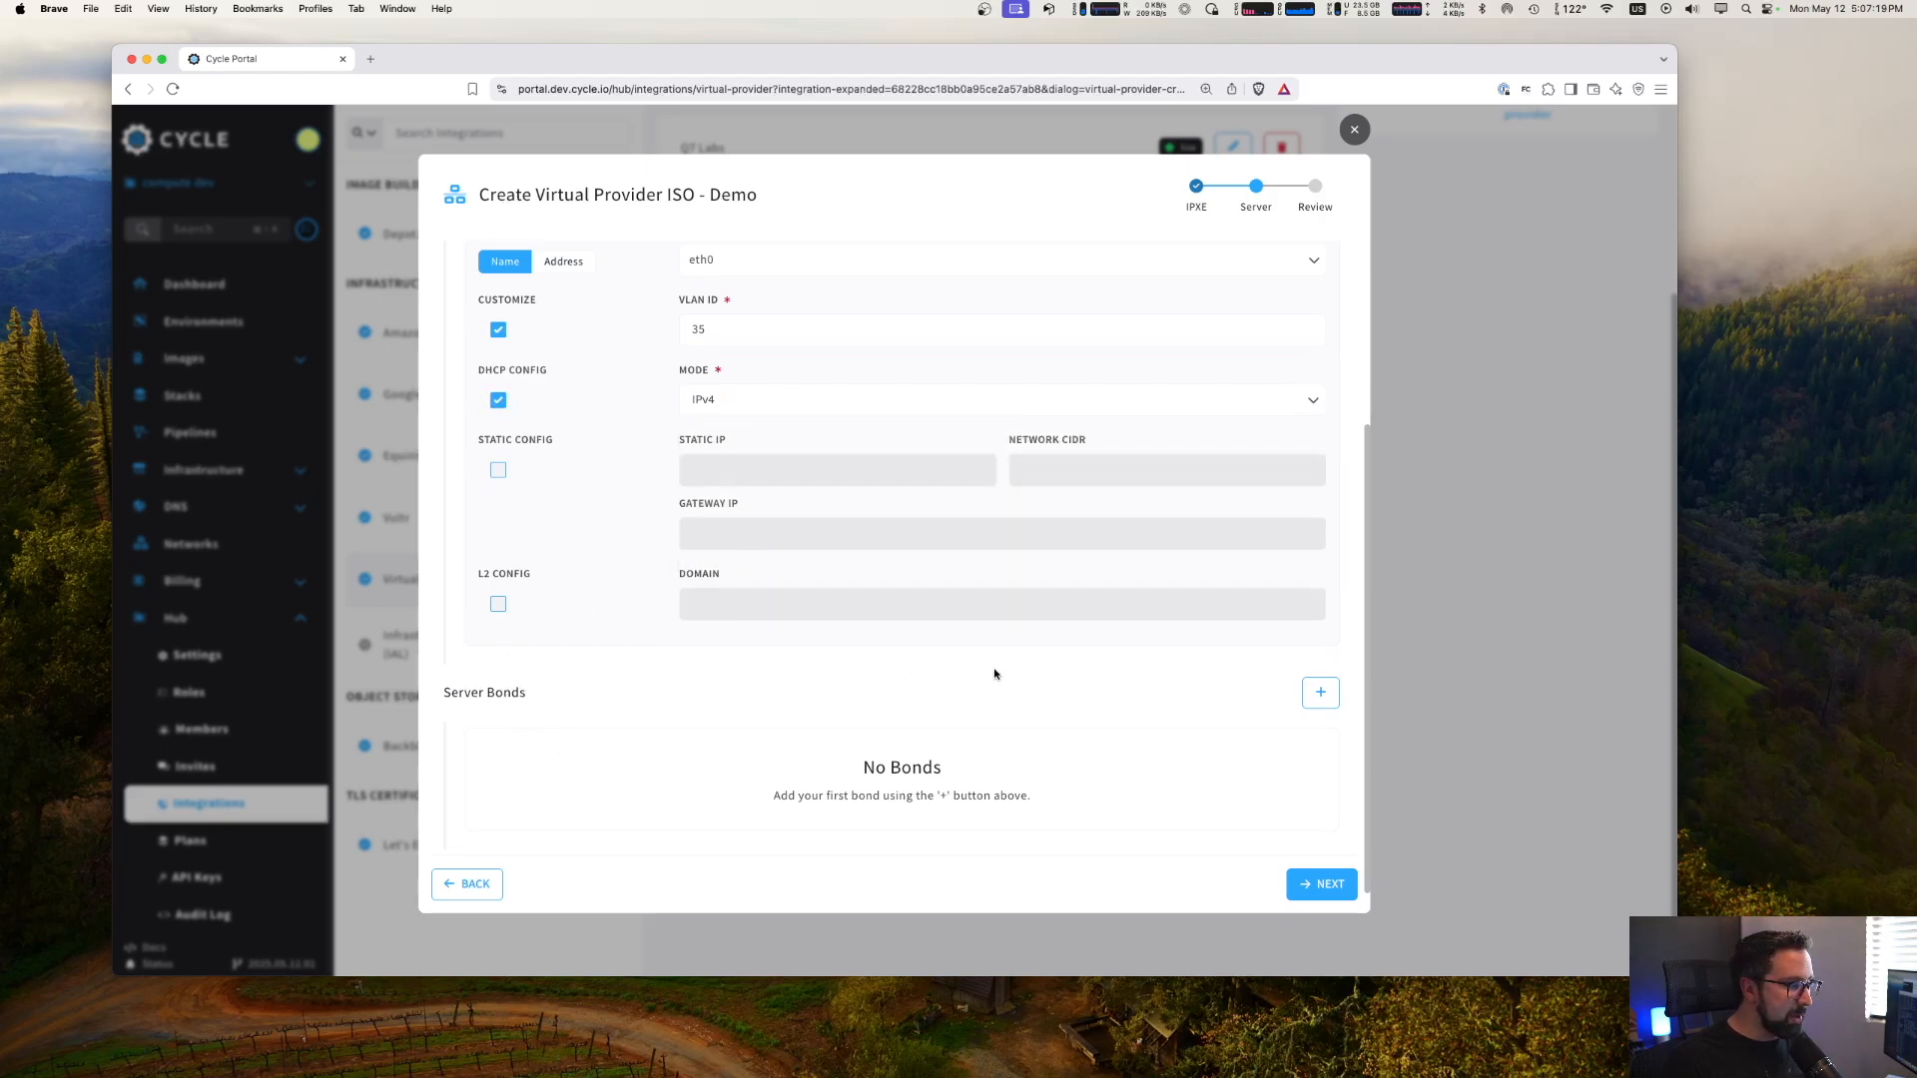
# - Add a second server network interface matched by name to eth1 with a custom VLAN ID of 40
pyautogui.scroll(2, 1253, 399)
pyautogui.click(1320, 252)
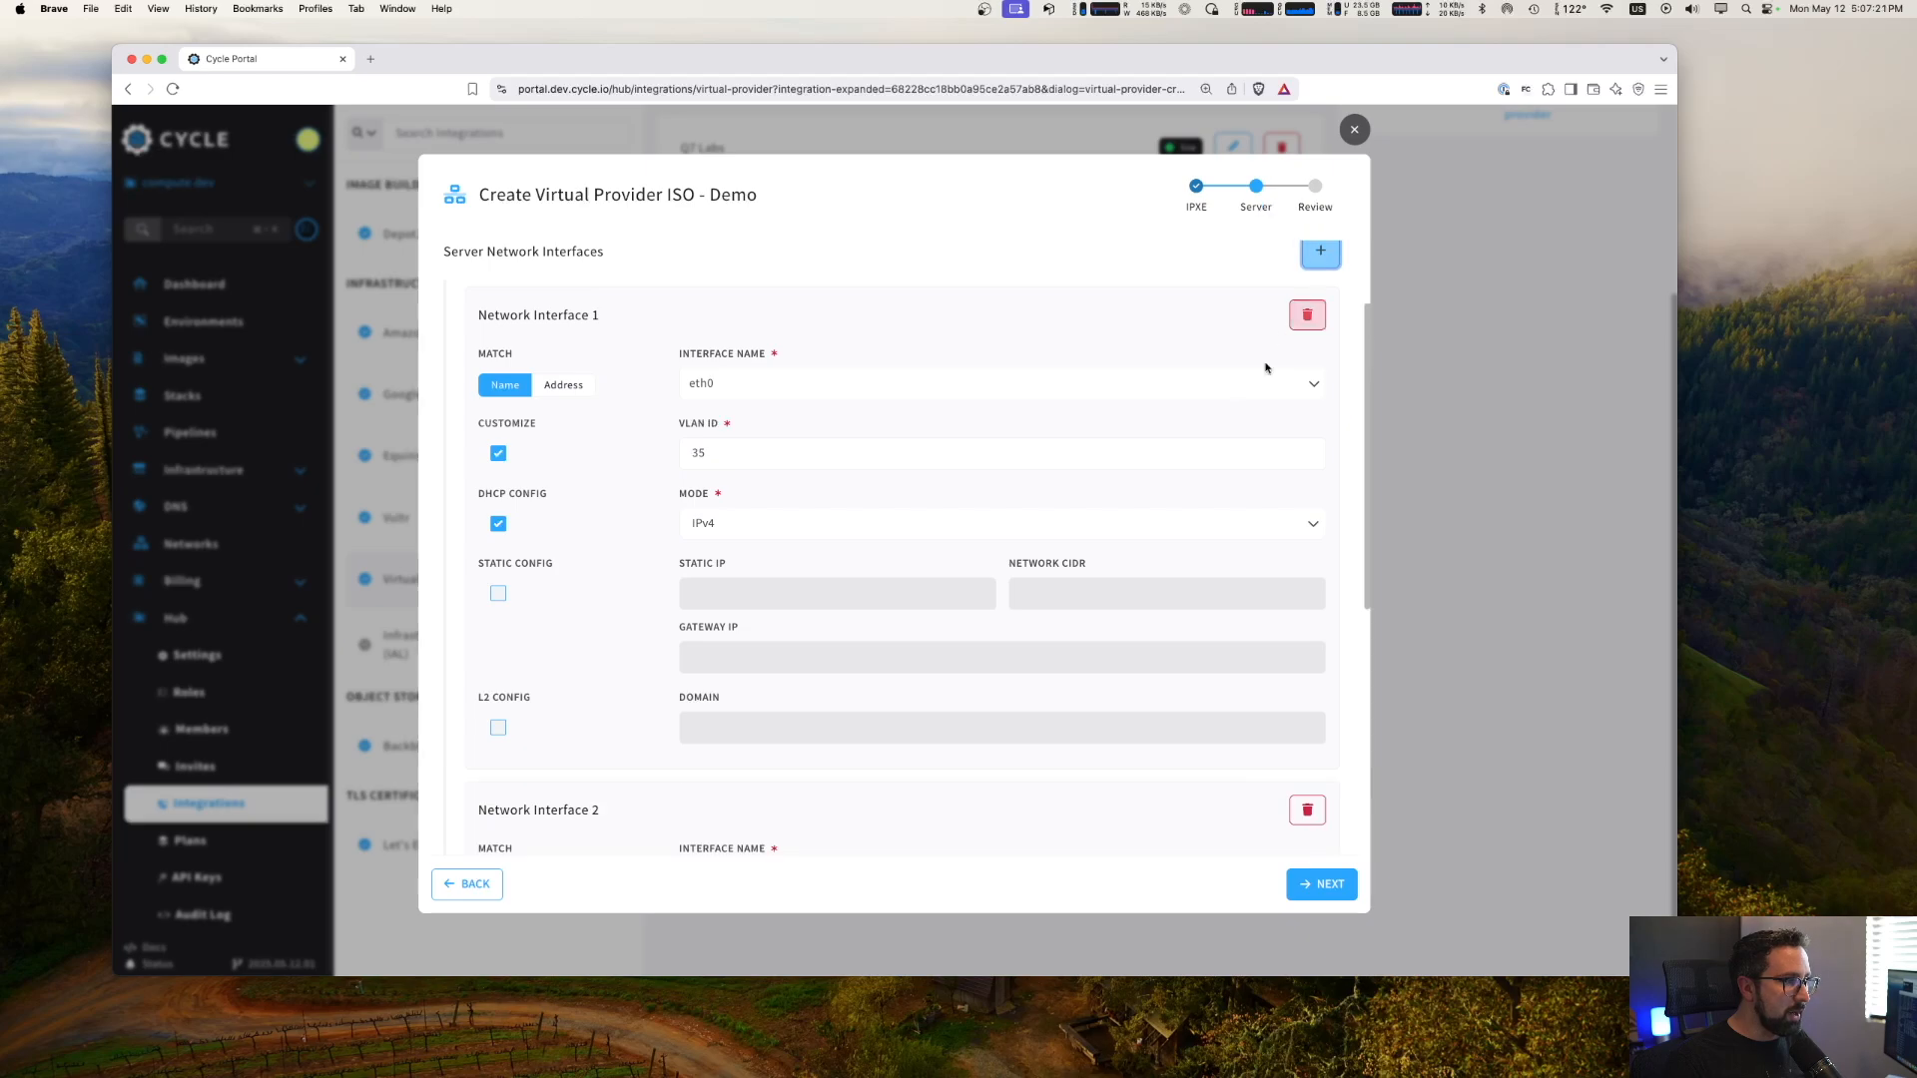
pyautogui.scroll(-3, 1265, 368)
pyautogui.click(803, 746)
pyautogui.click(779, 828)
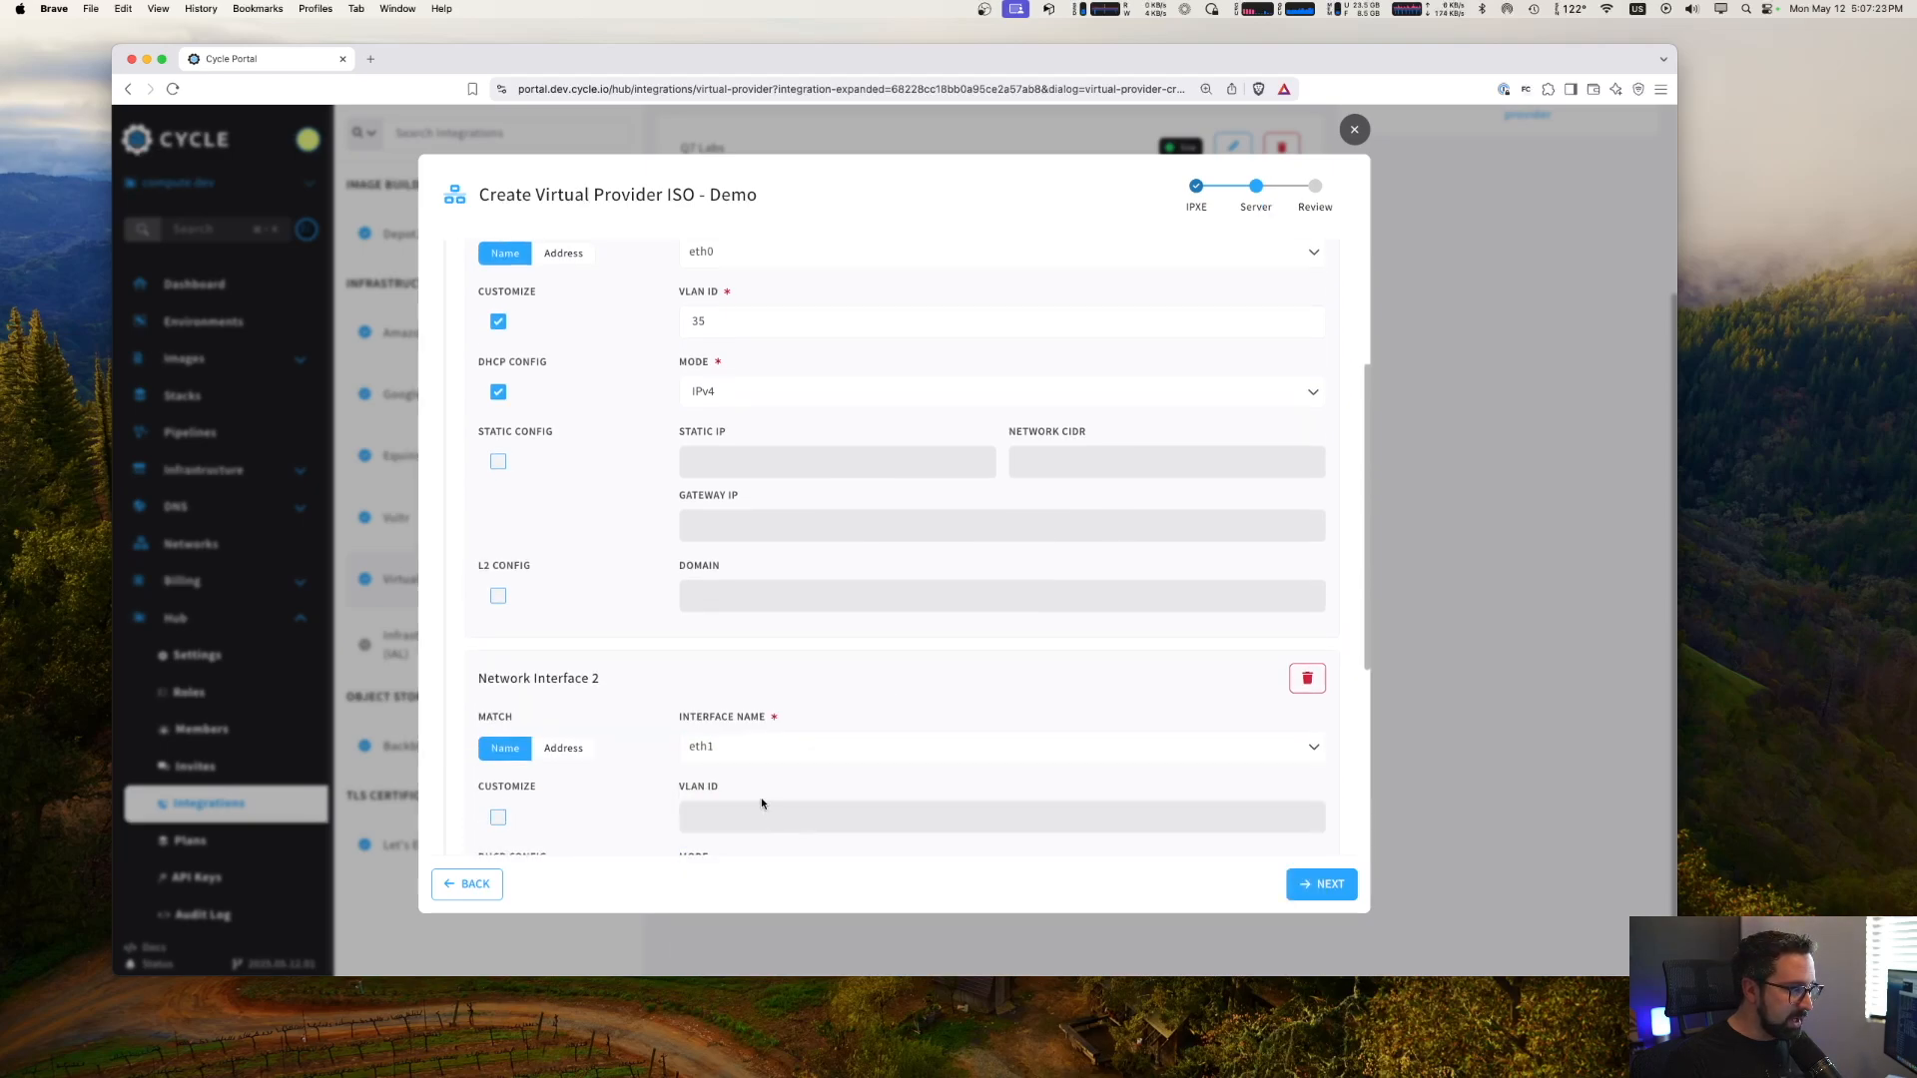
pyautogui.scroll(-3, 634, 735)
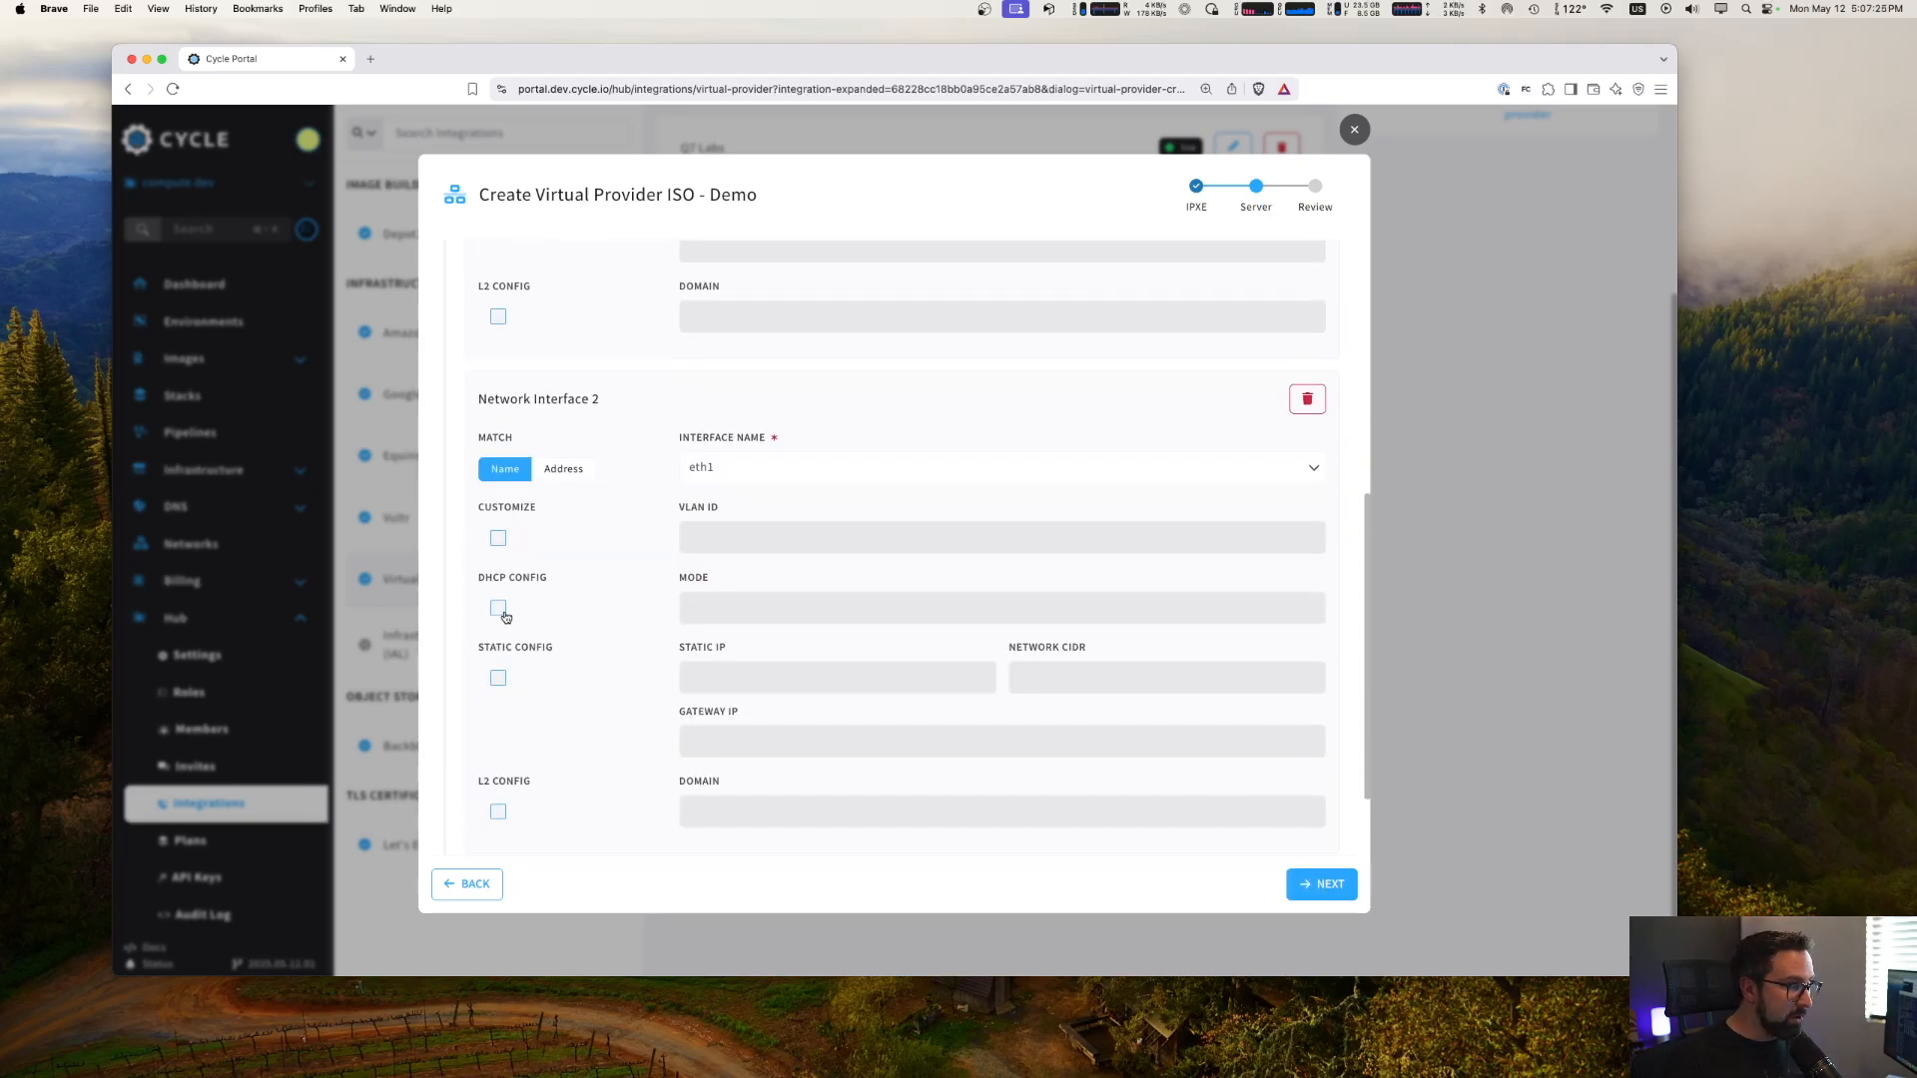
pyautogui.click(498, 539)
pyautogui.click(748, 533)
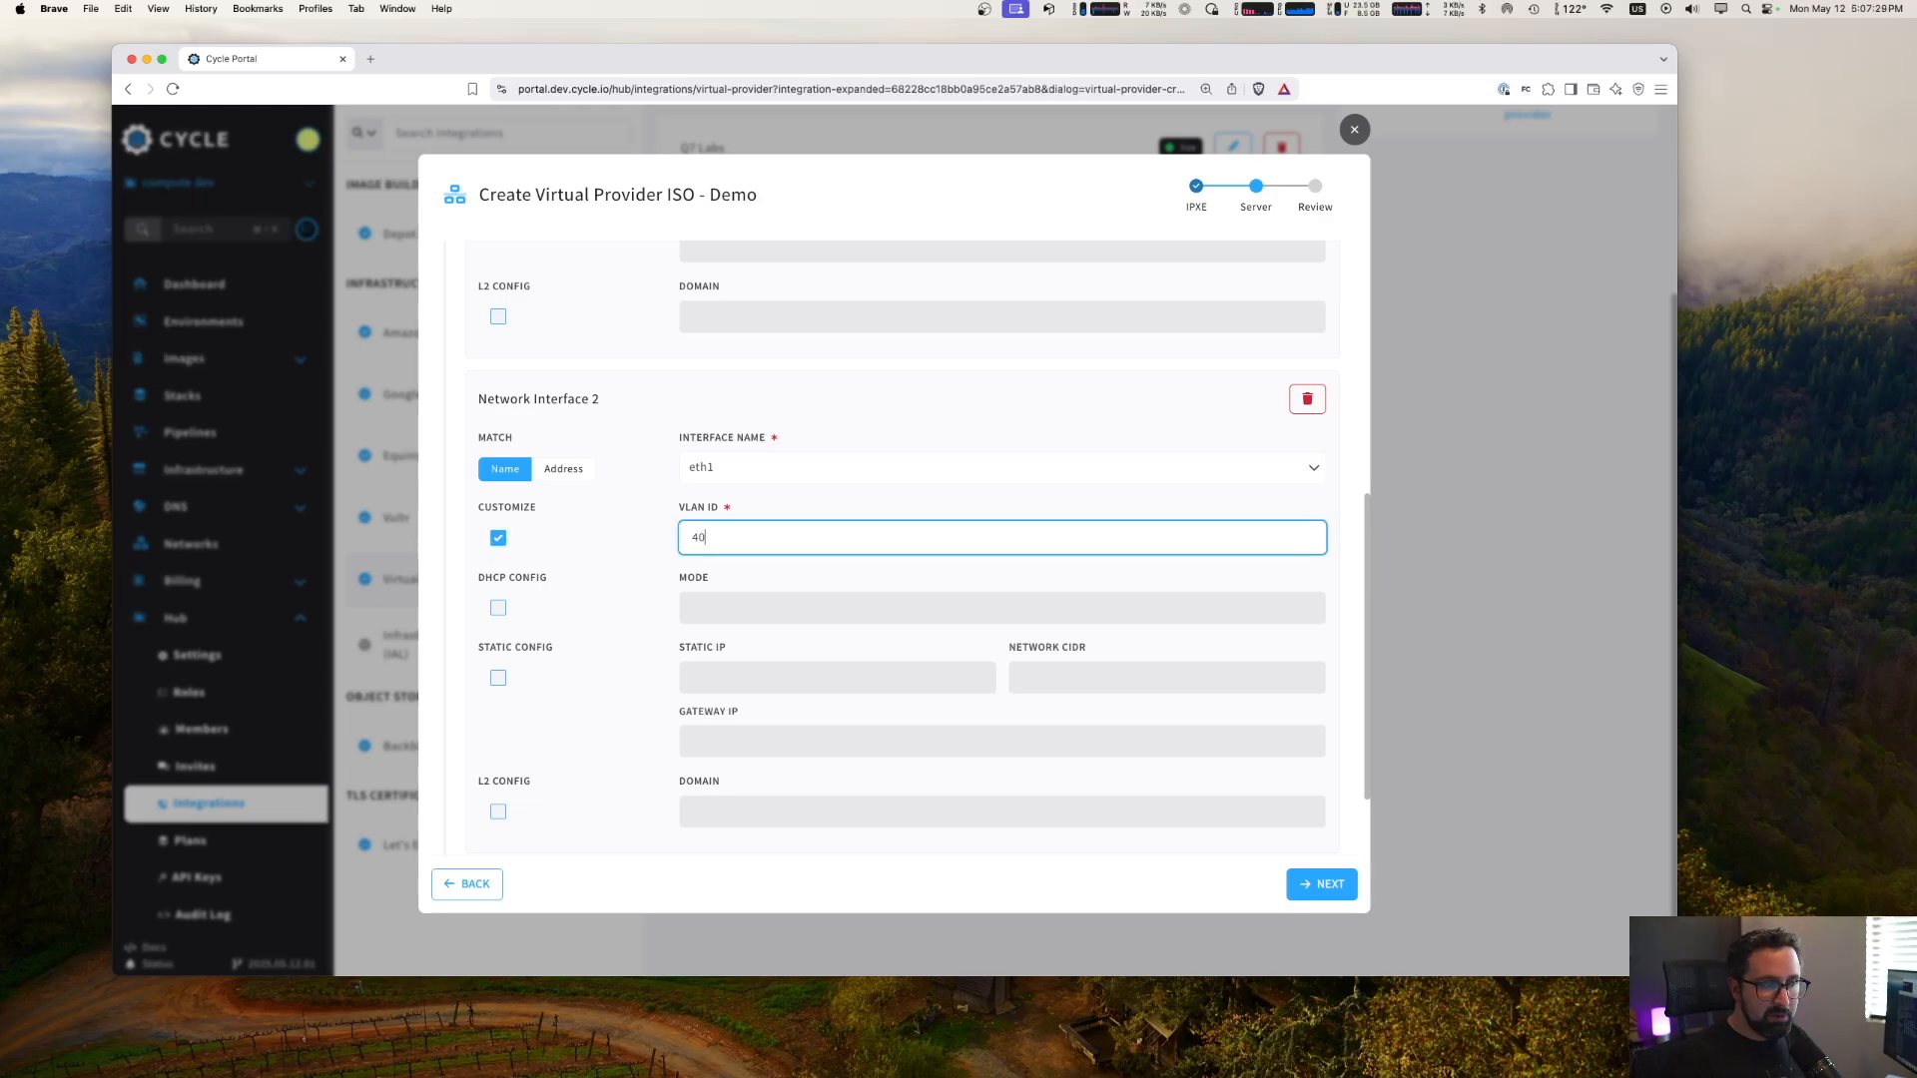
# - Enable the DHCP configuration for the eth1 interface with mode All and proceed to the review
pyautogui.scroll(-1, 589, 784)
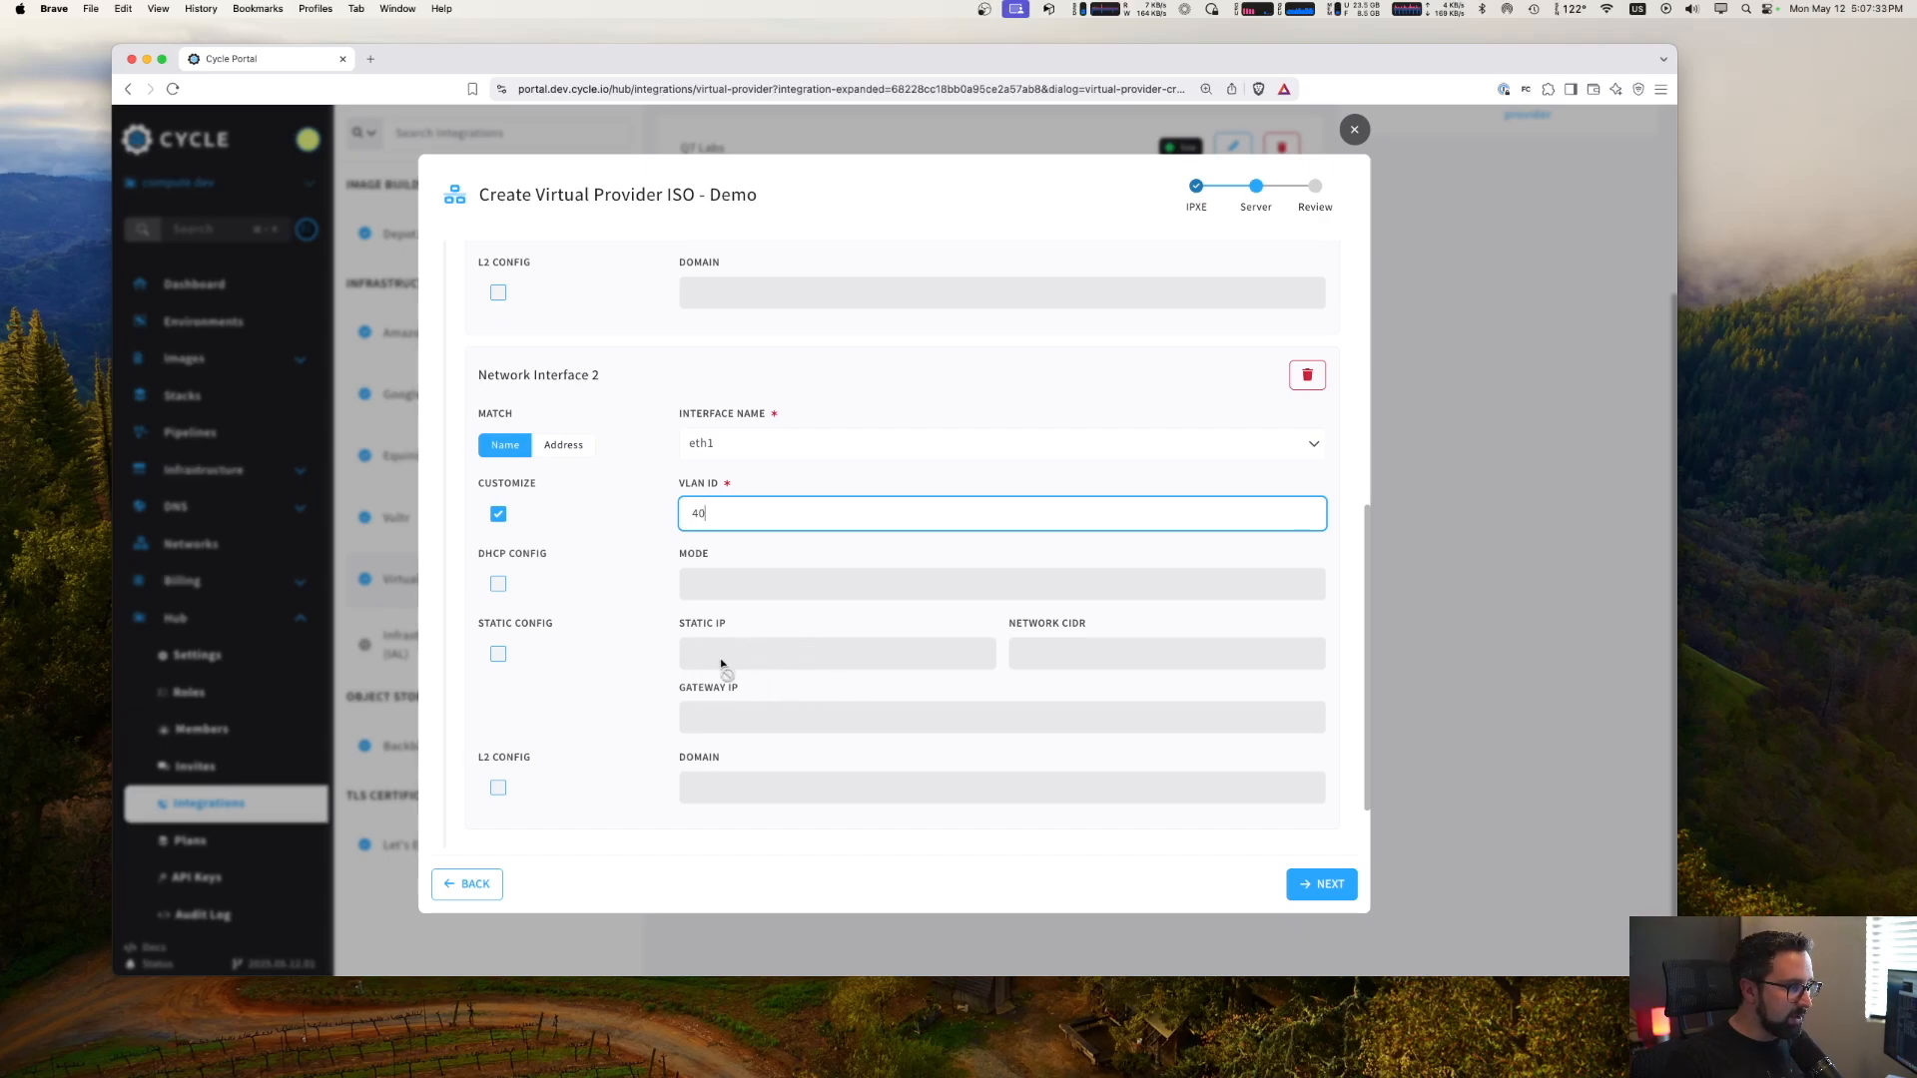
pyautogui.click(497, 584)
pyautogui.click(796, 586)
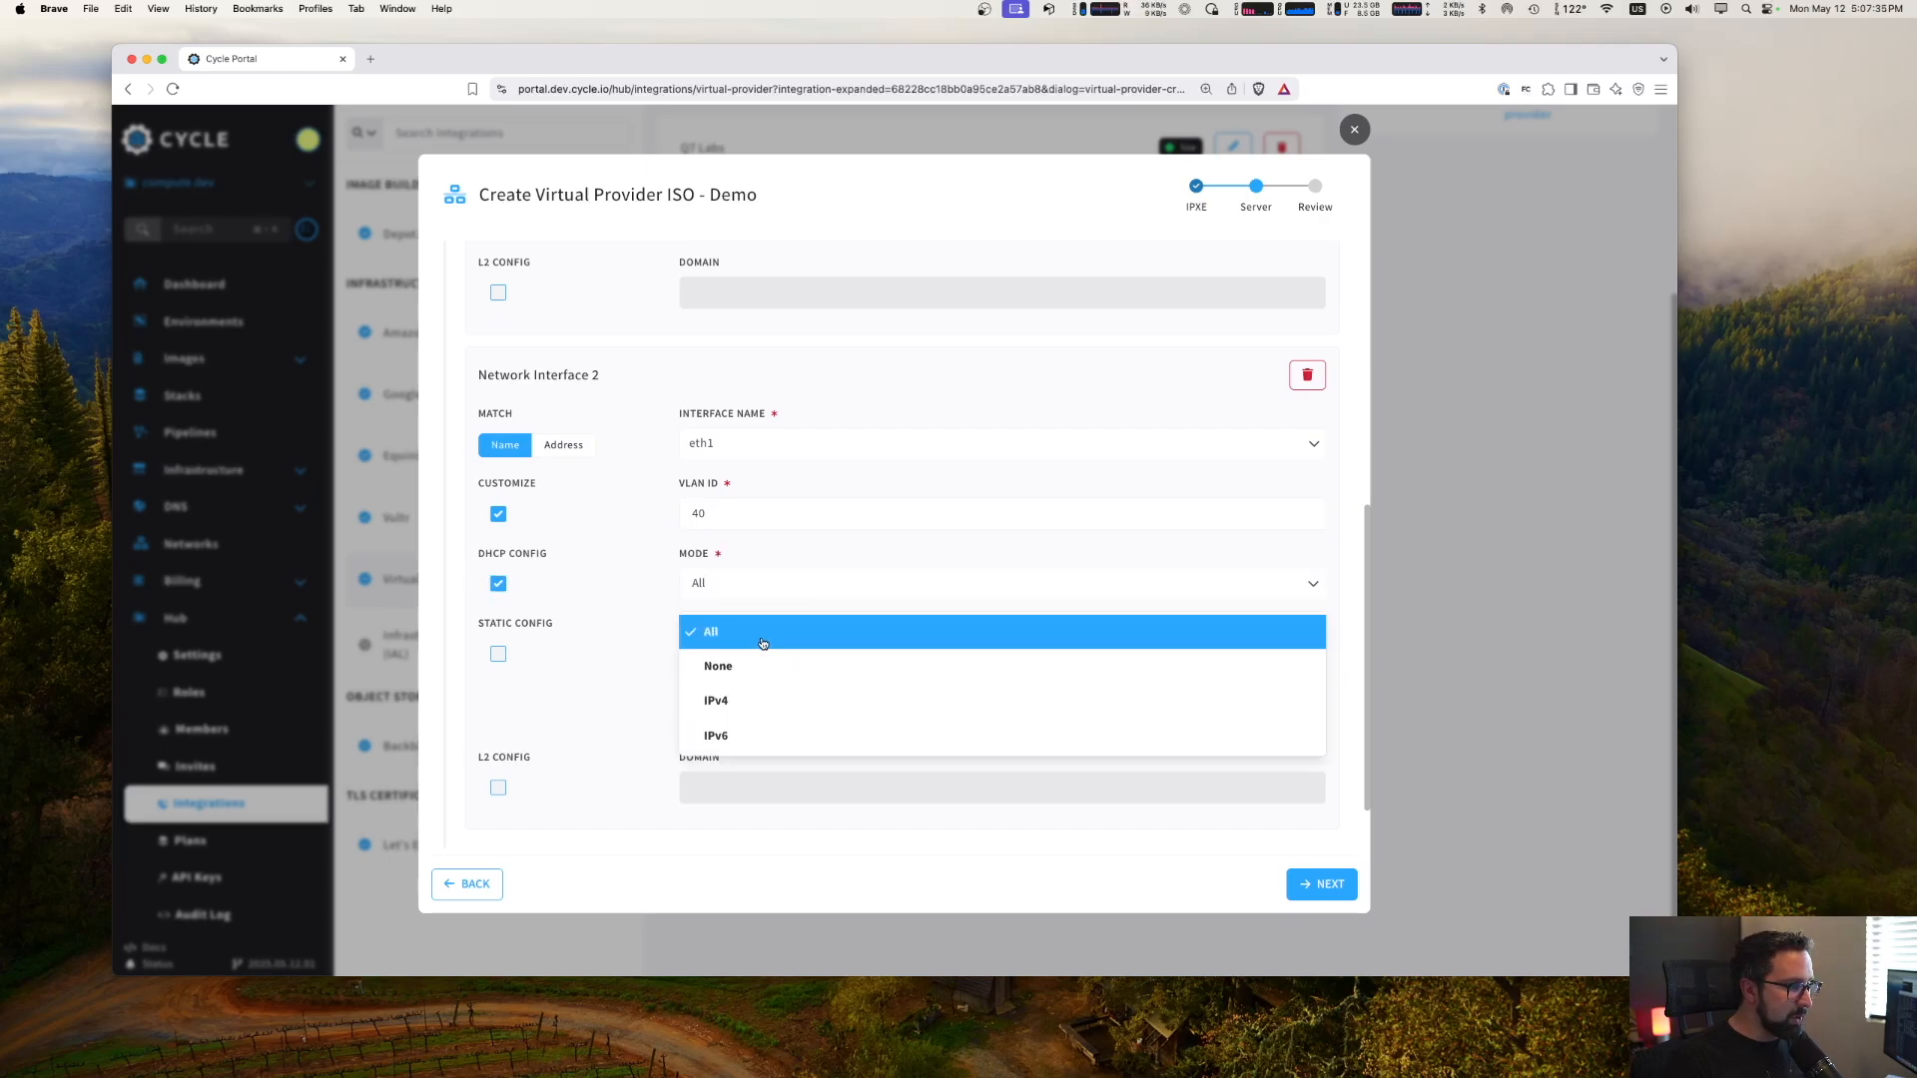
pyautogui.click(659, 599)
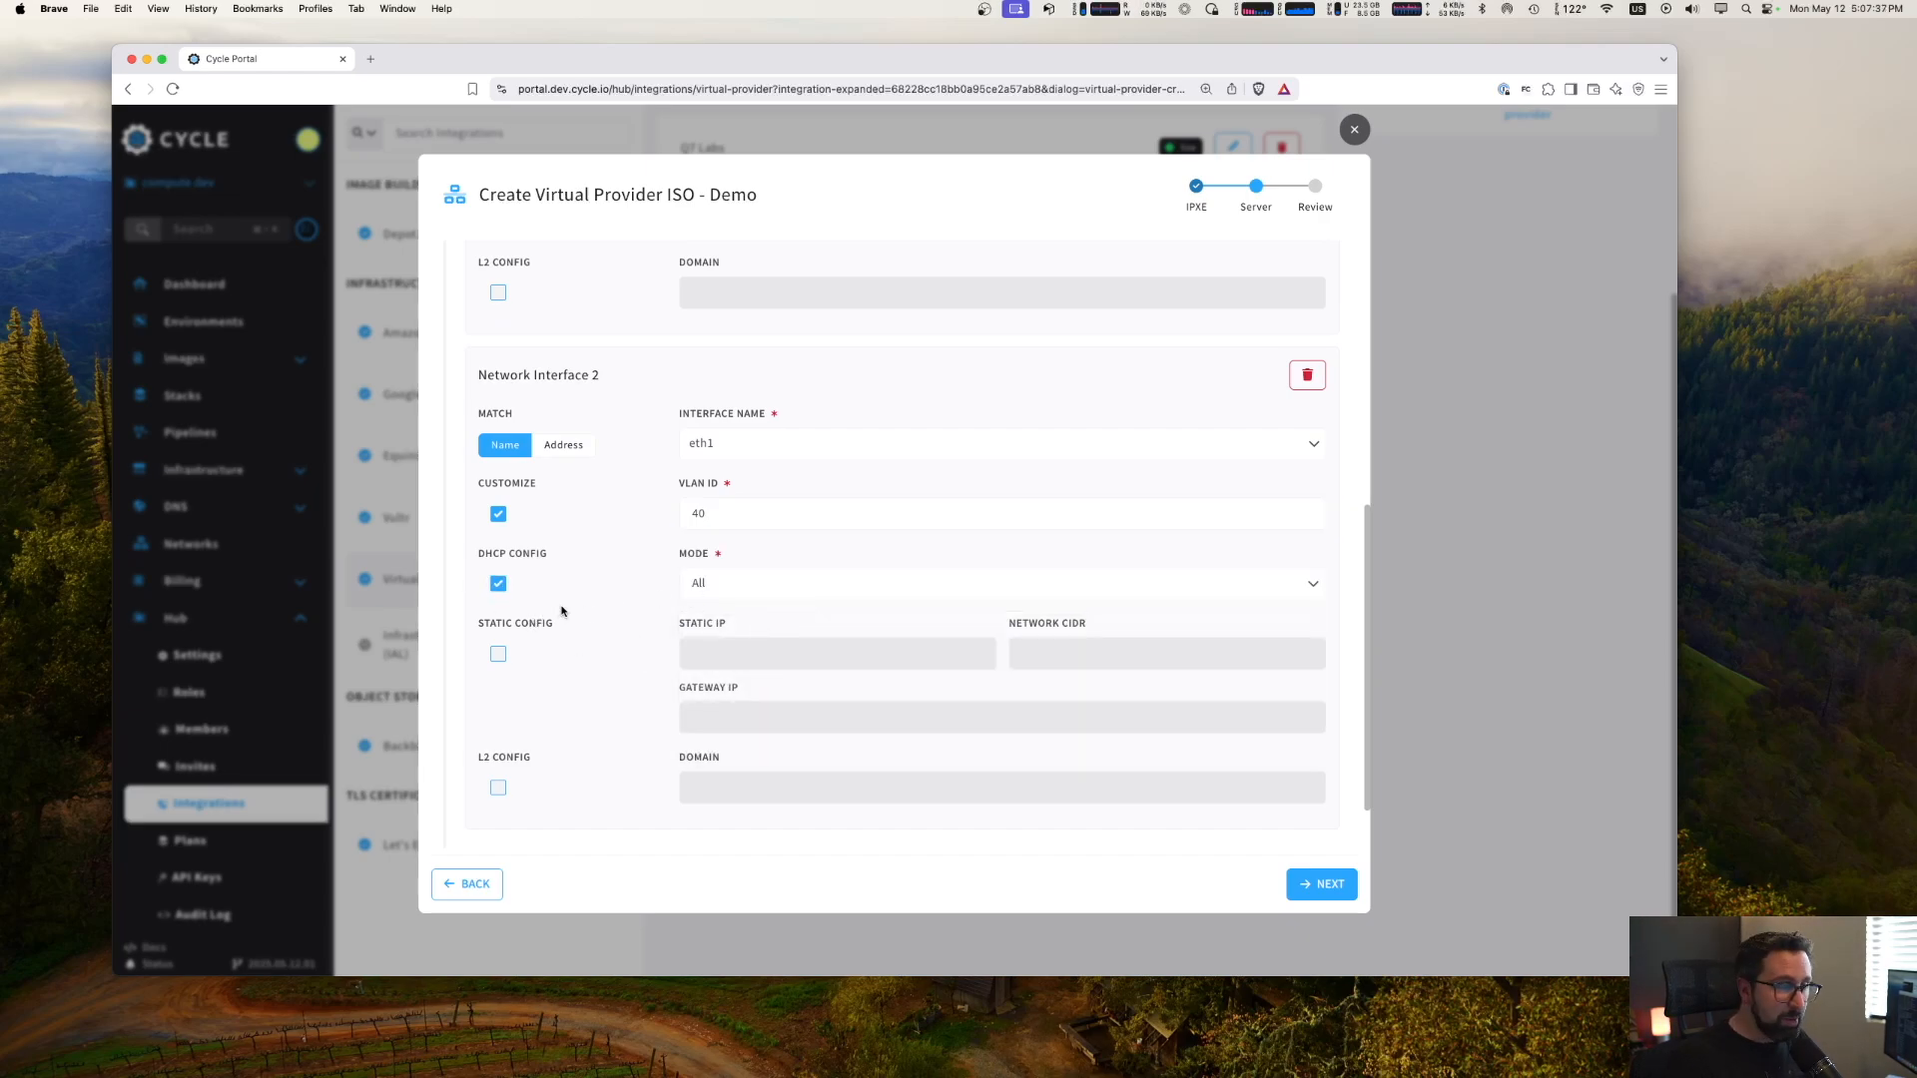
pyautogui.scroll(-5, 603, 719)
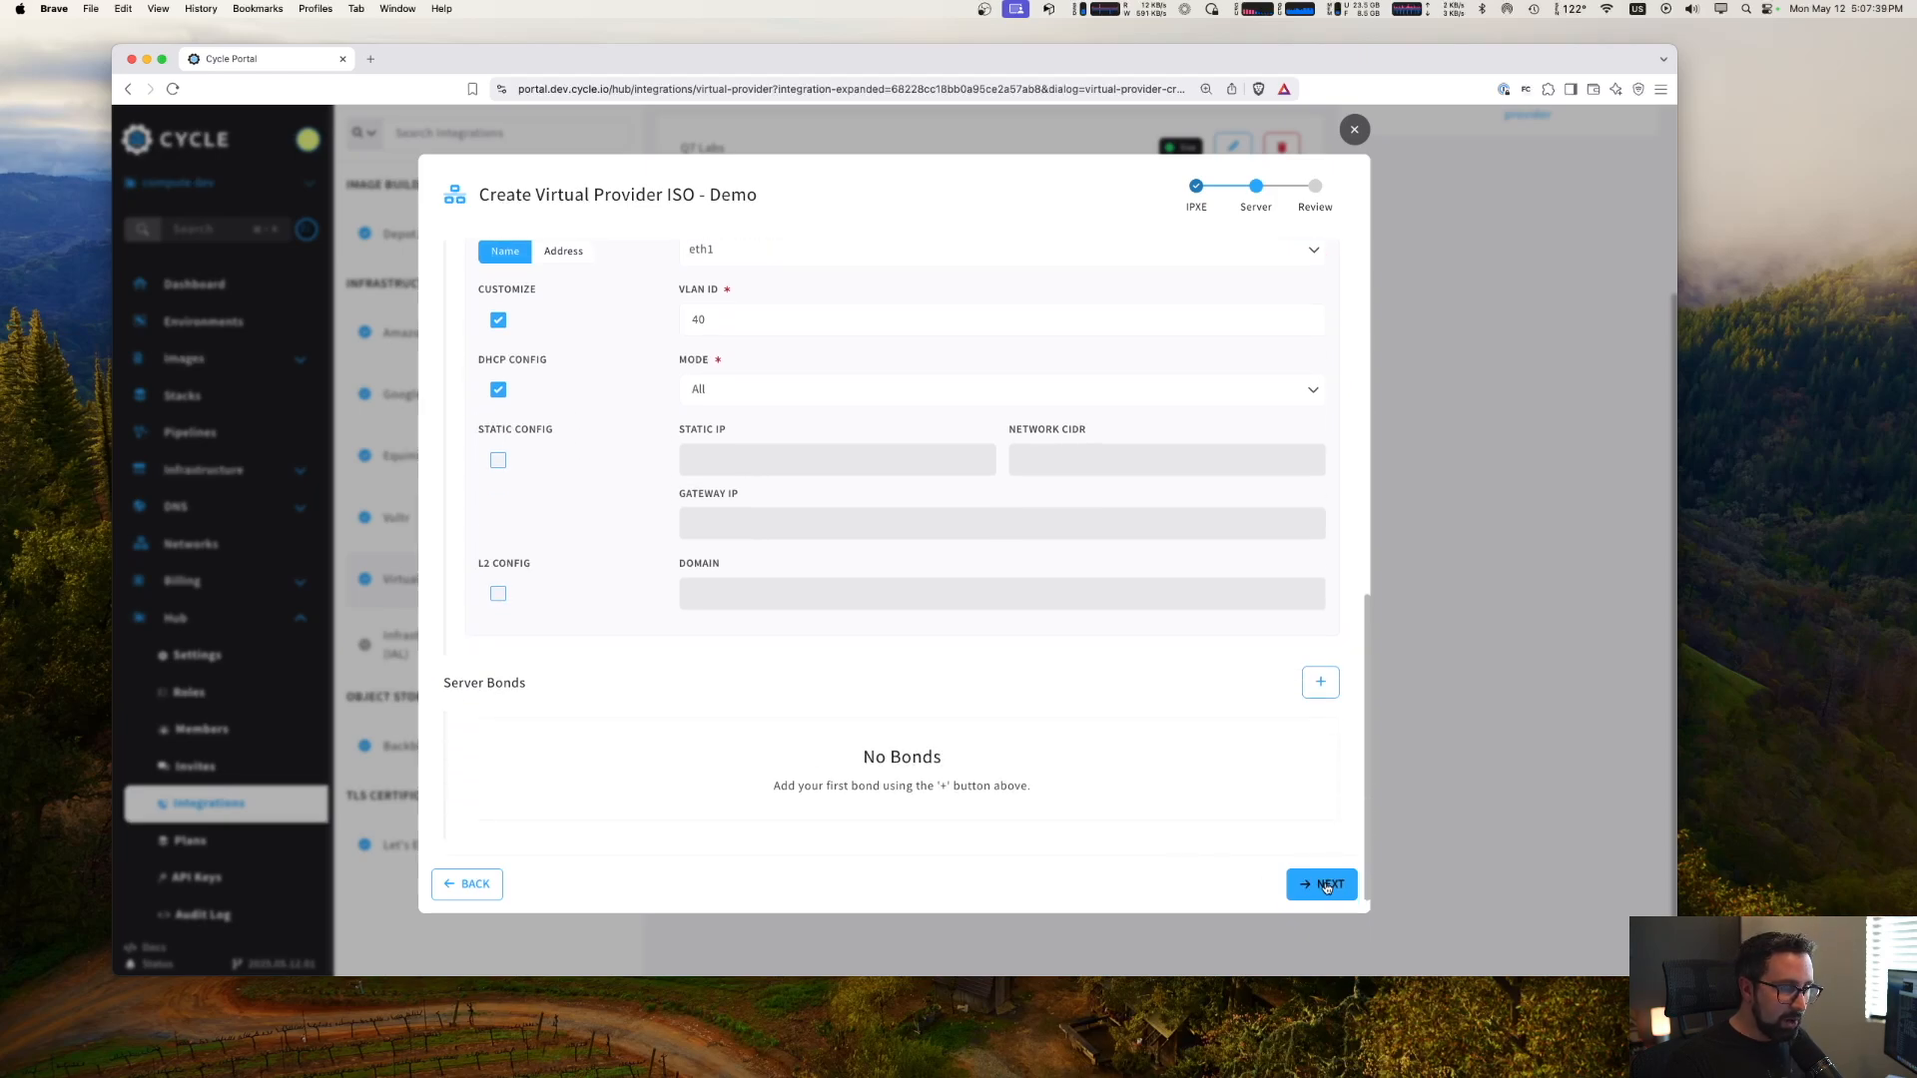
pyautogui.click(1329, 886)
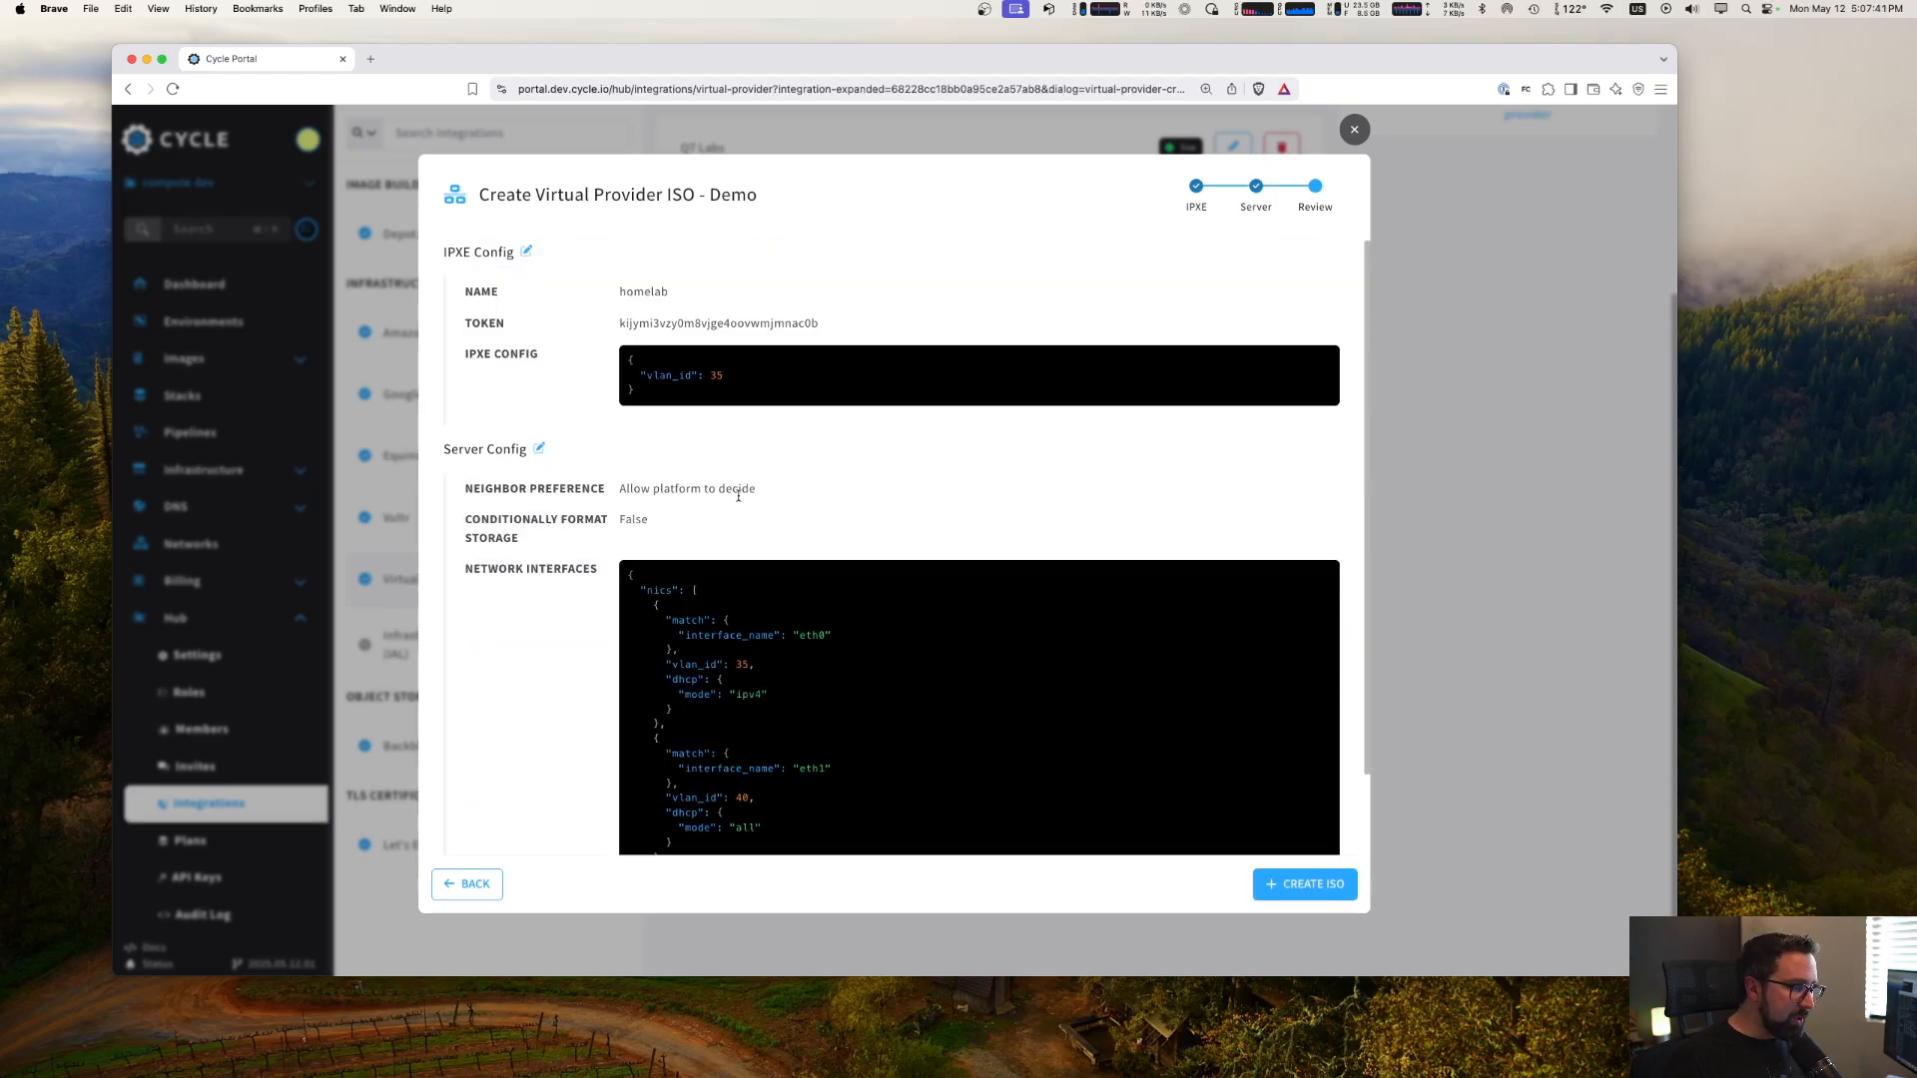
# - Create the homelab ISO after reviewing its iPXE and server configuration, and start generating it
pyautogui.scroll(-2, 829, 657)
pyautogui.scroll(-2, 834, 664)
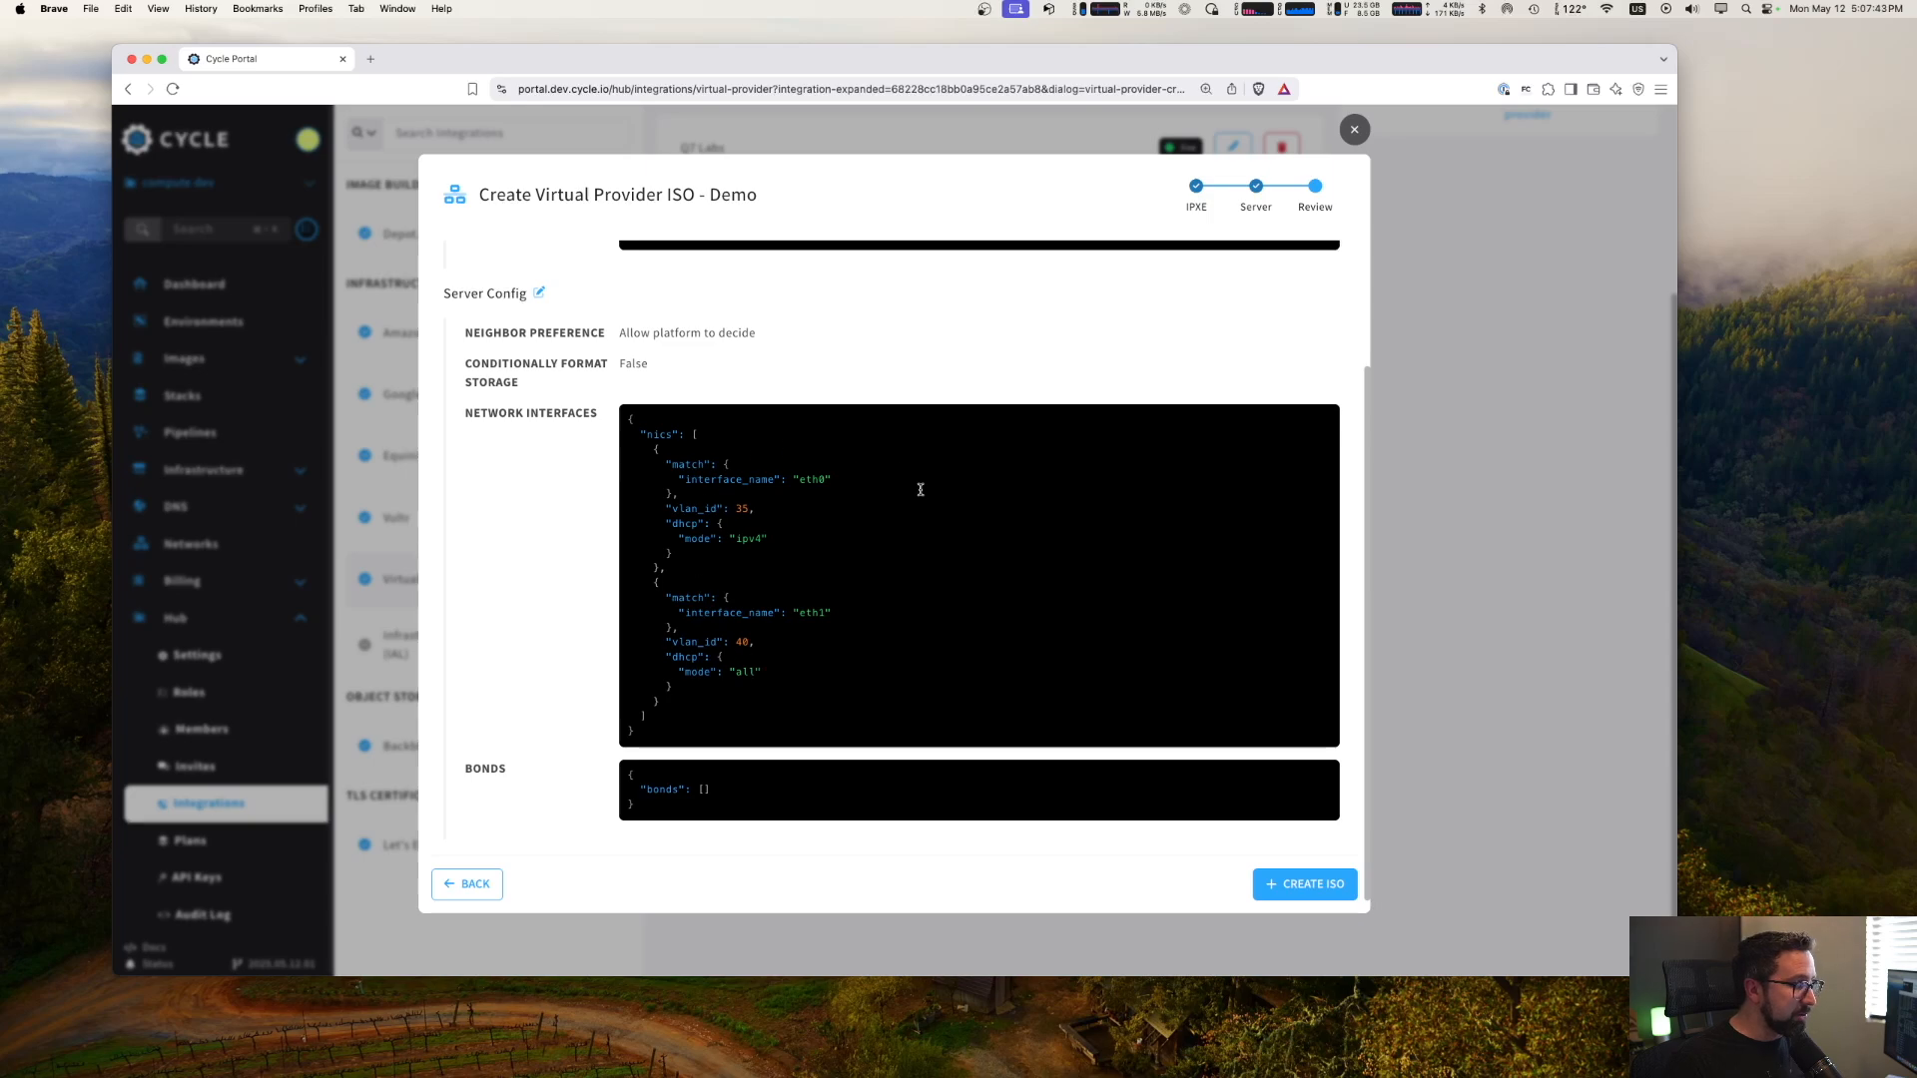
pyautogui.scroll(4, 868, 560)
pyautogui.scroll(-4, 869, 560)
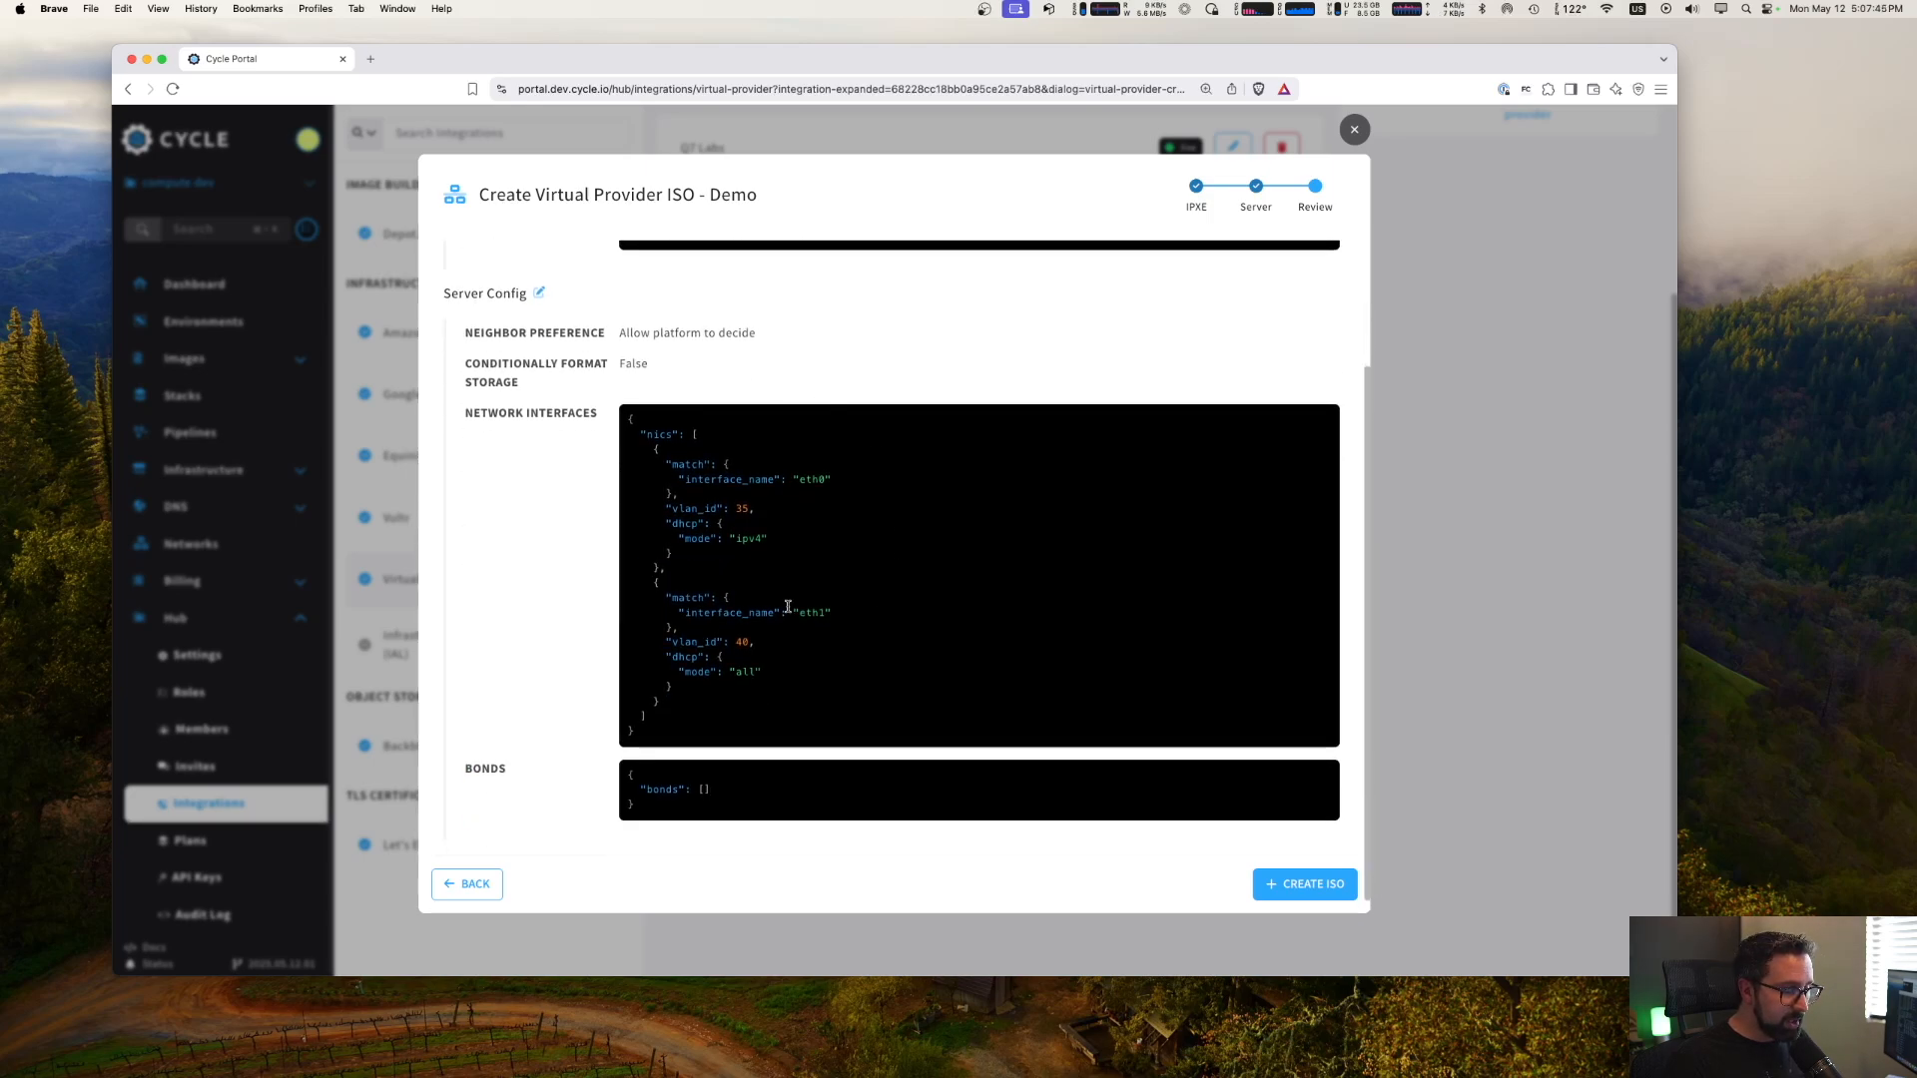
pyautogui.click(1306, 885)
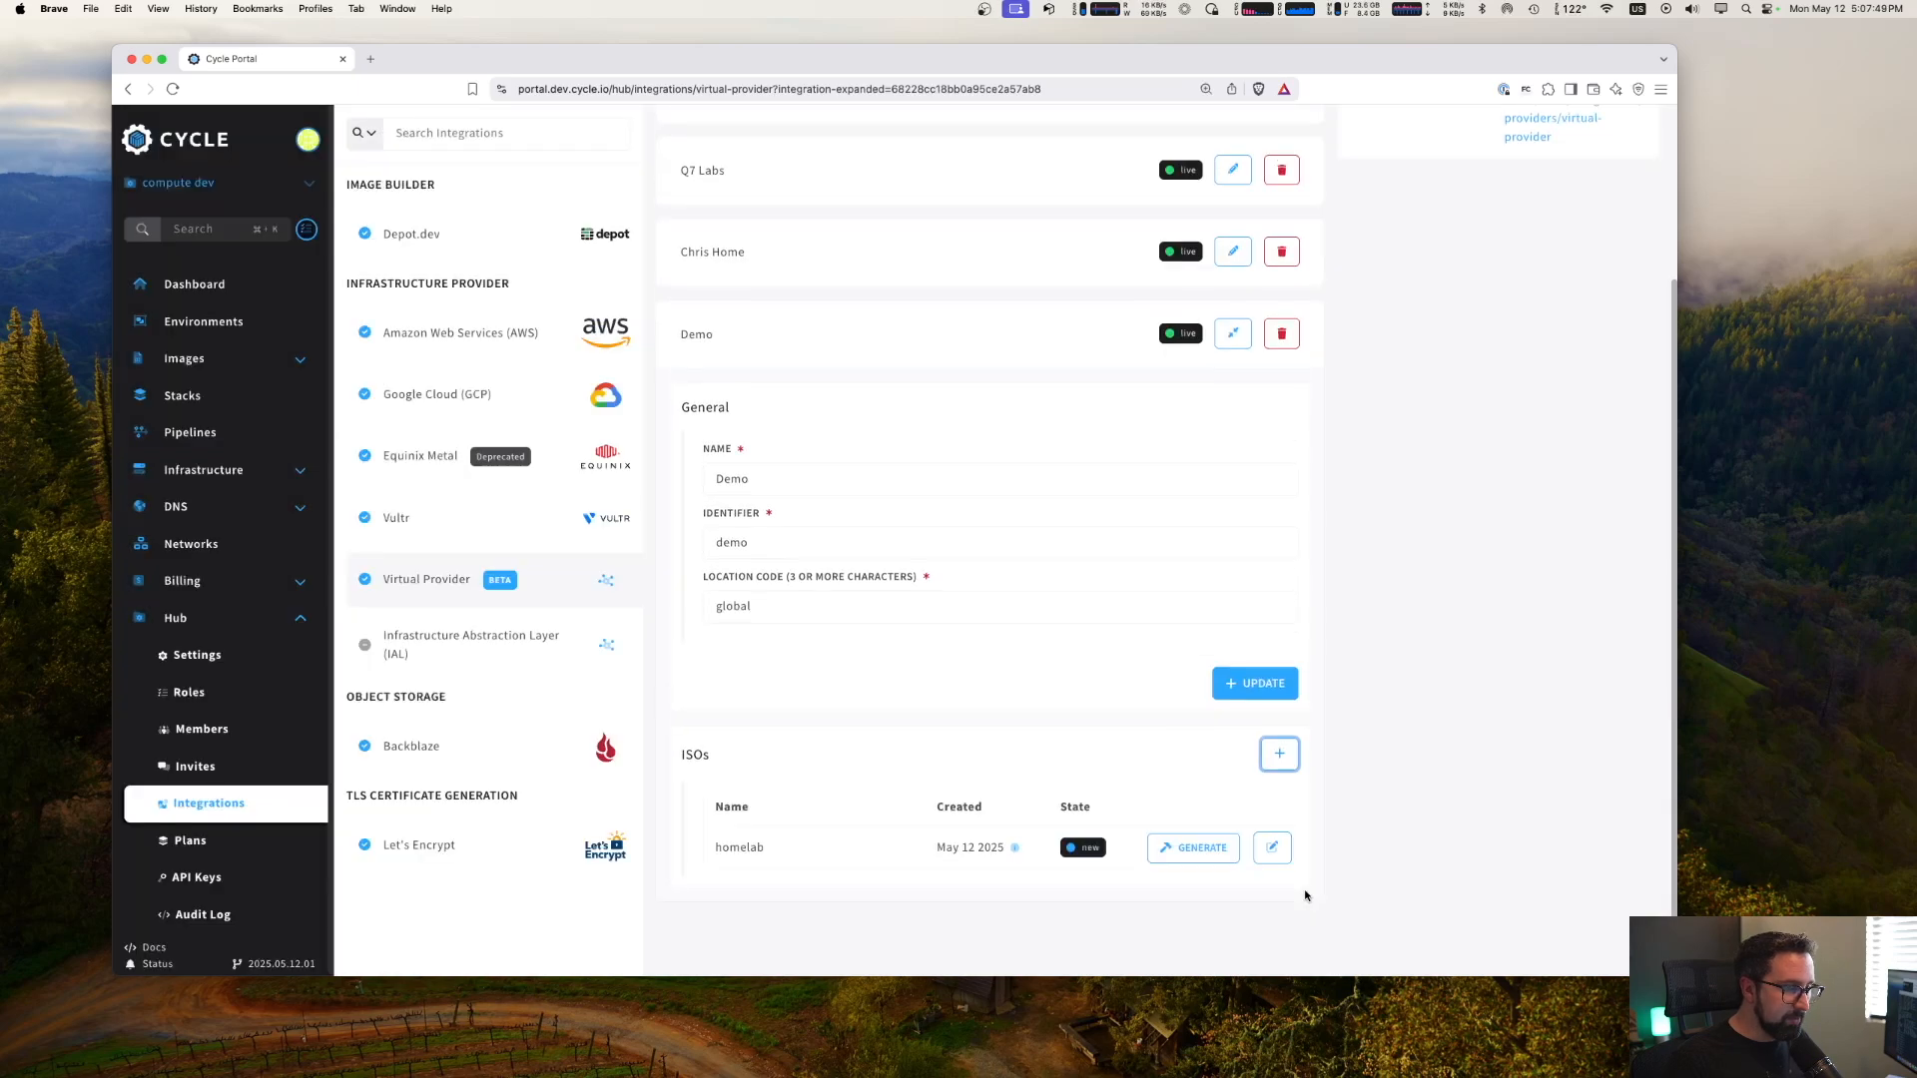
pyautogui.click(1188, 856)
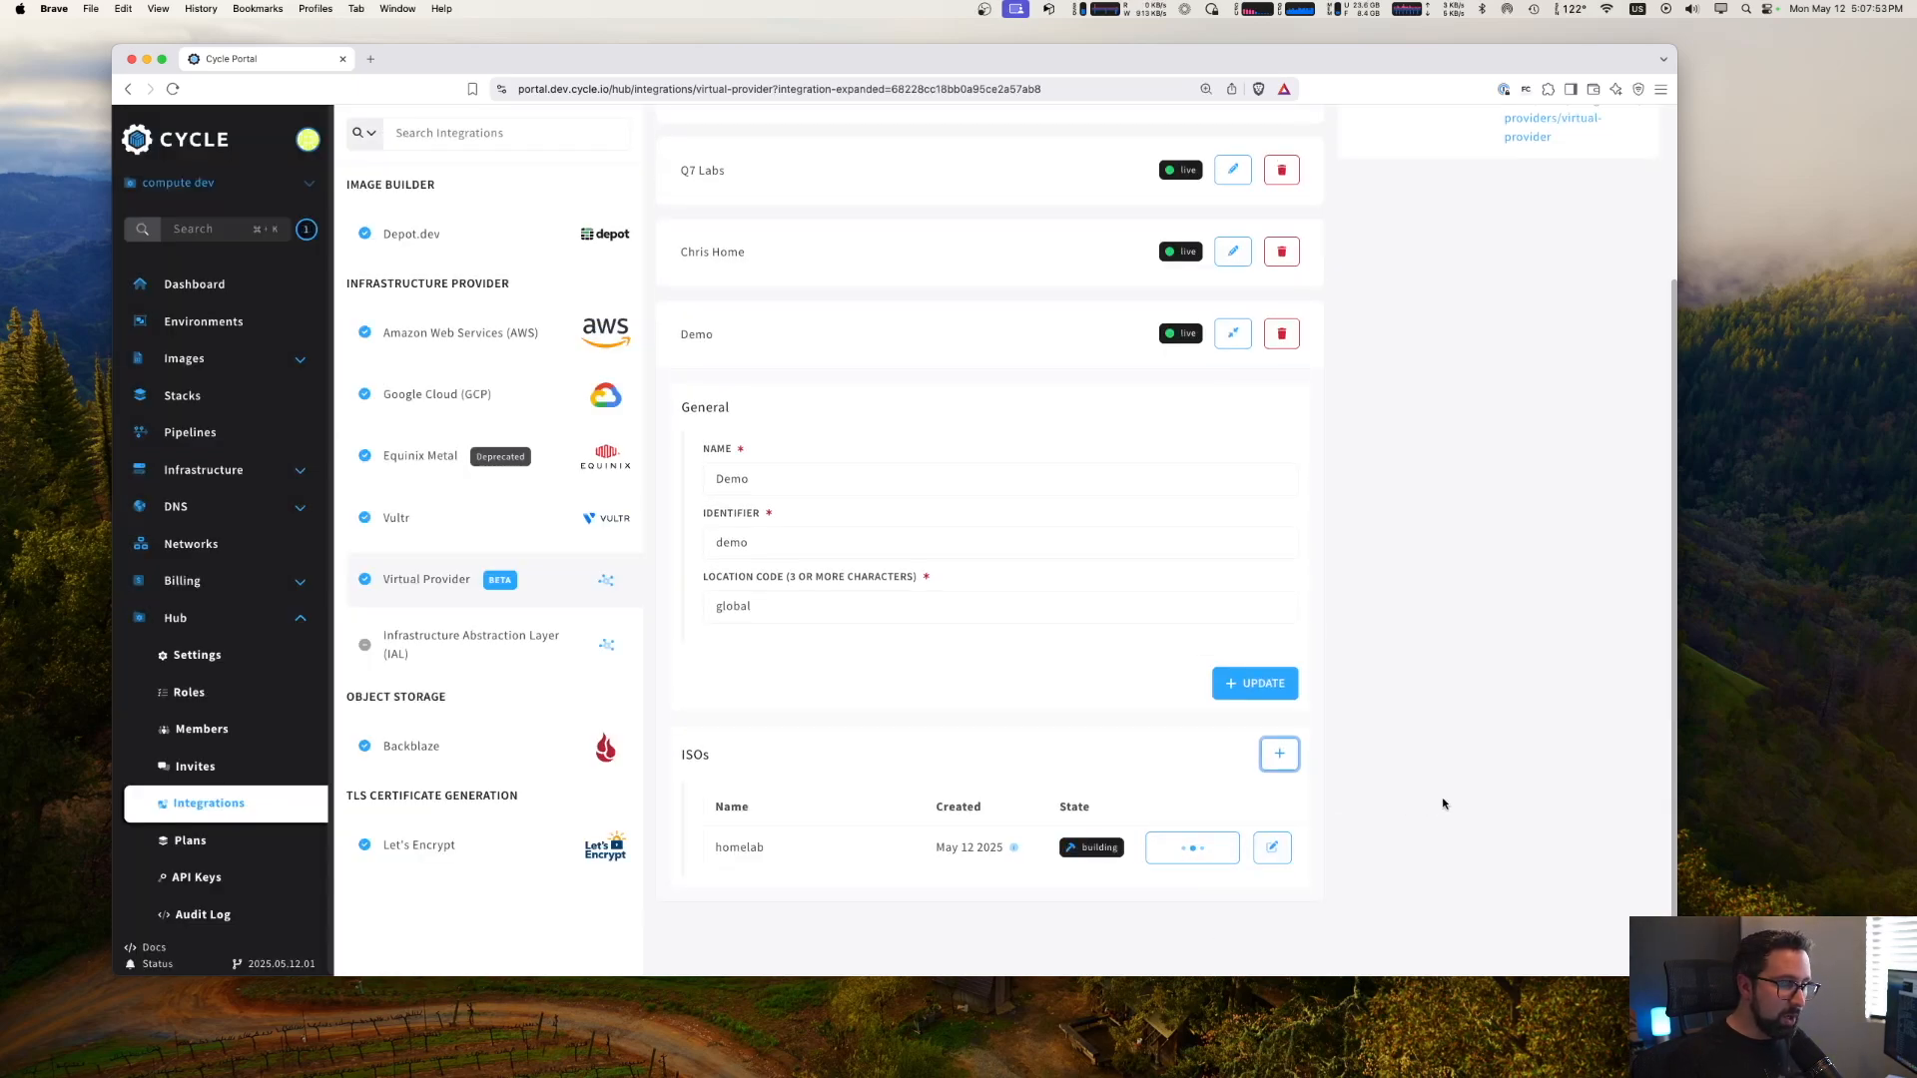
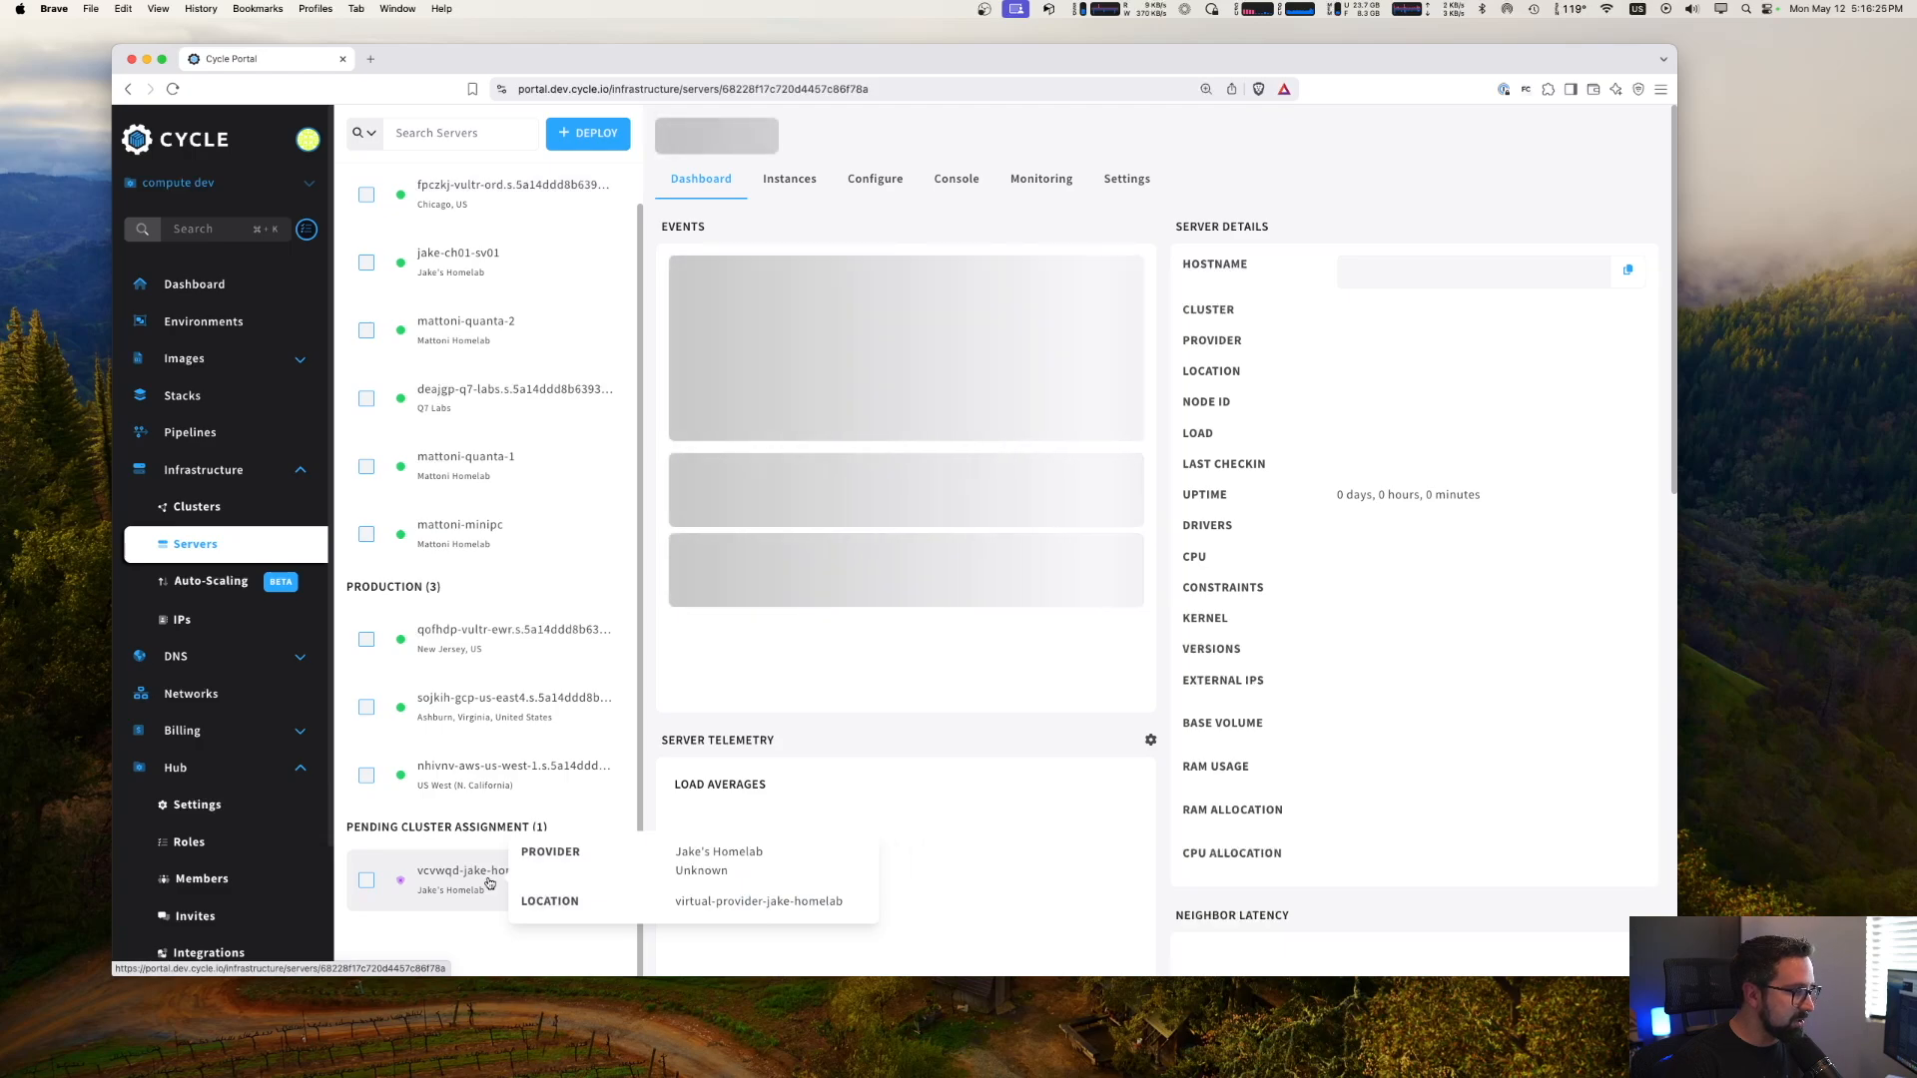
# - Assign the pending Jake's Homelab server to the development cluster and remove it from quarantine
pyautogui.click(841, 493)
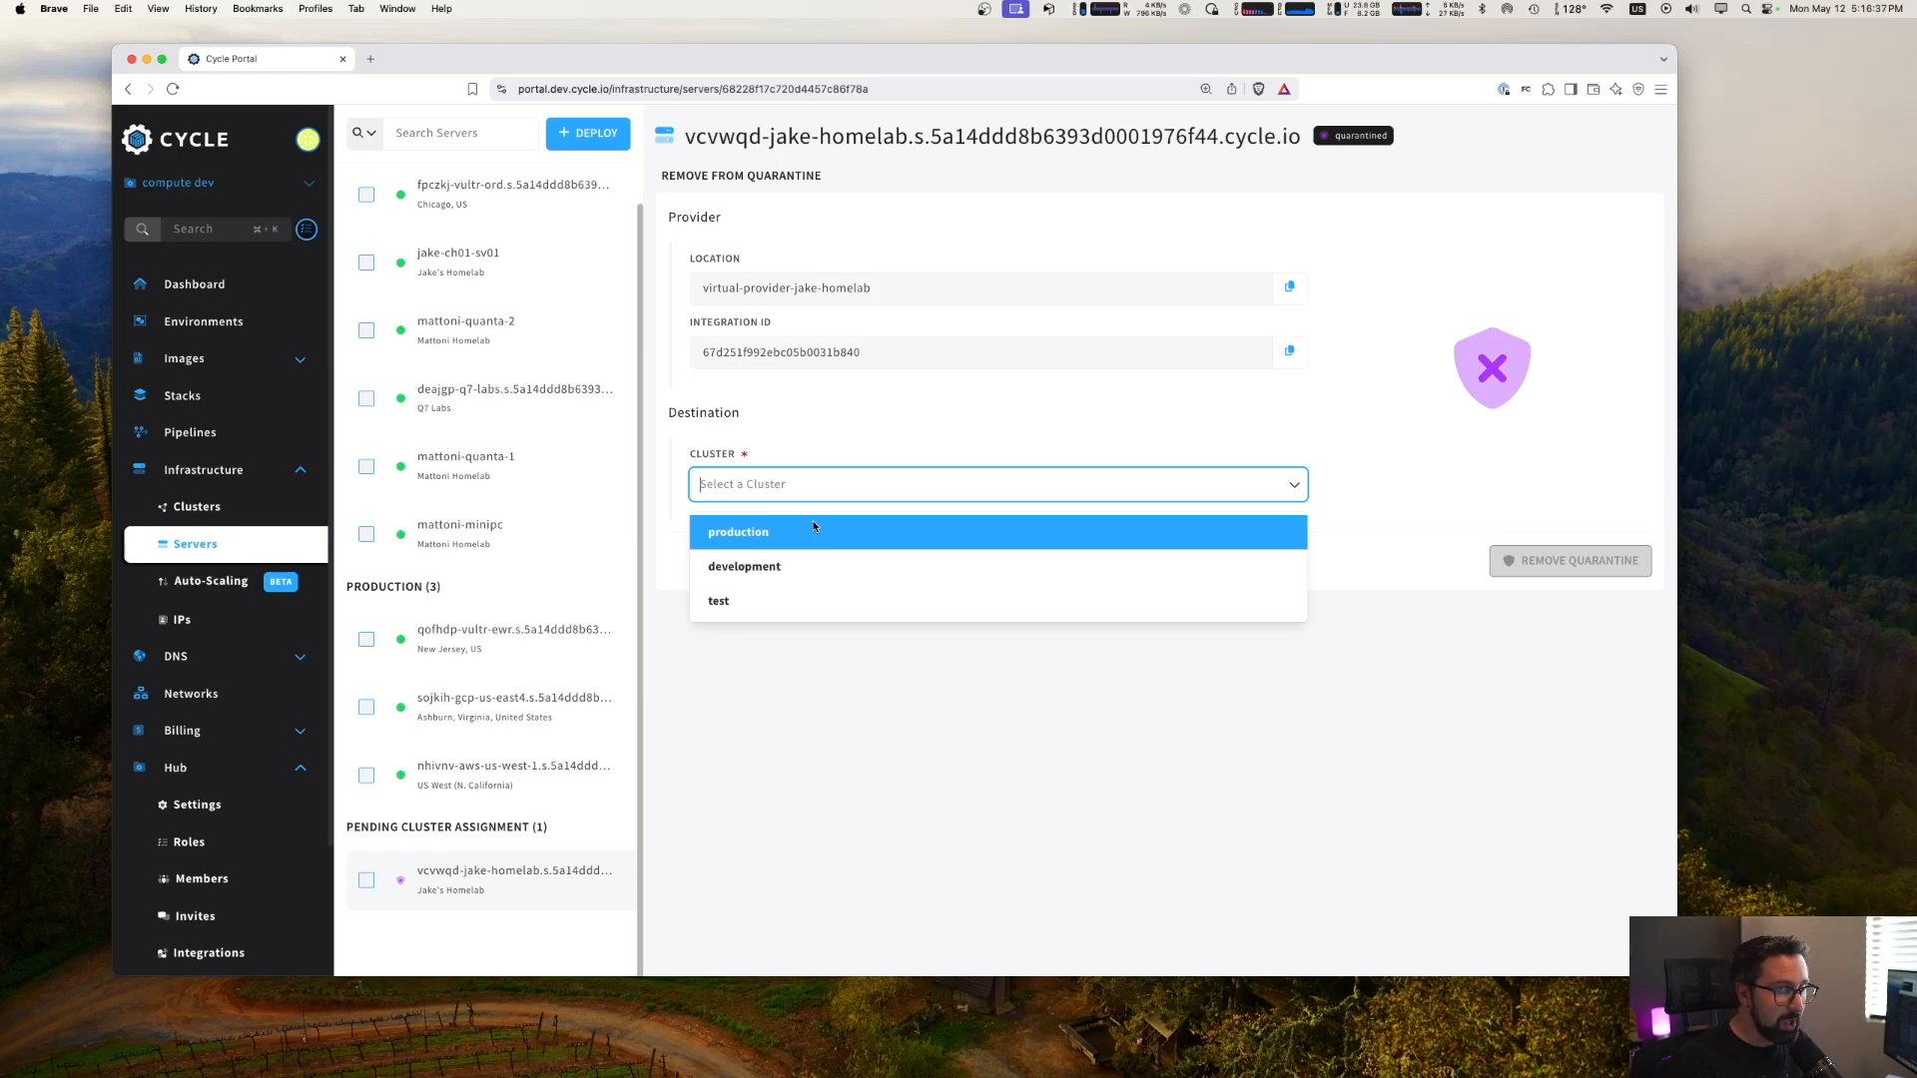
pyautogui.scroll(1, 489, 579)
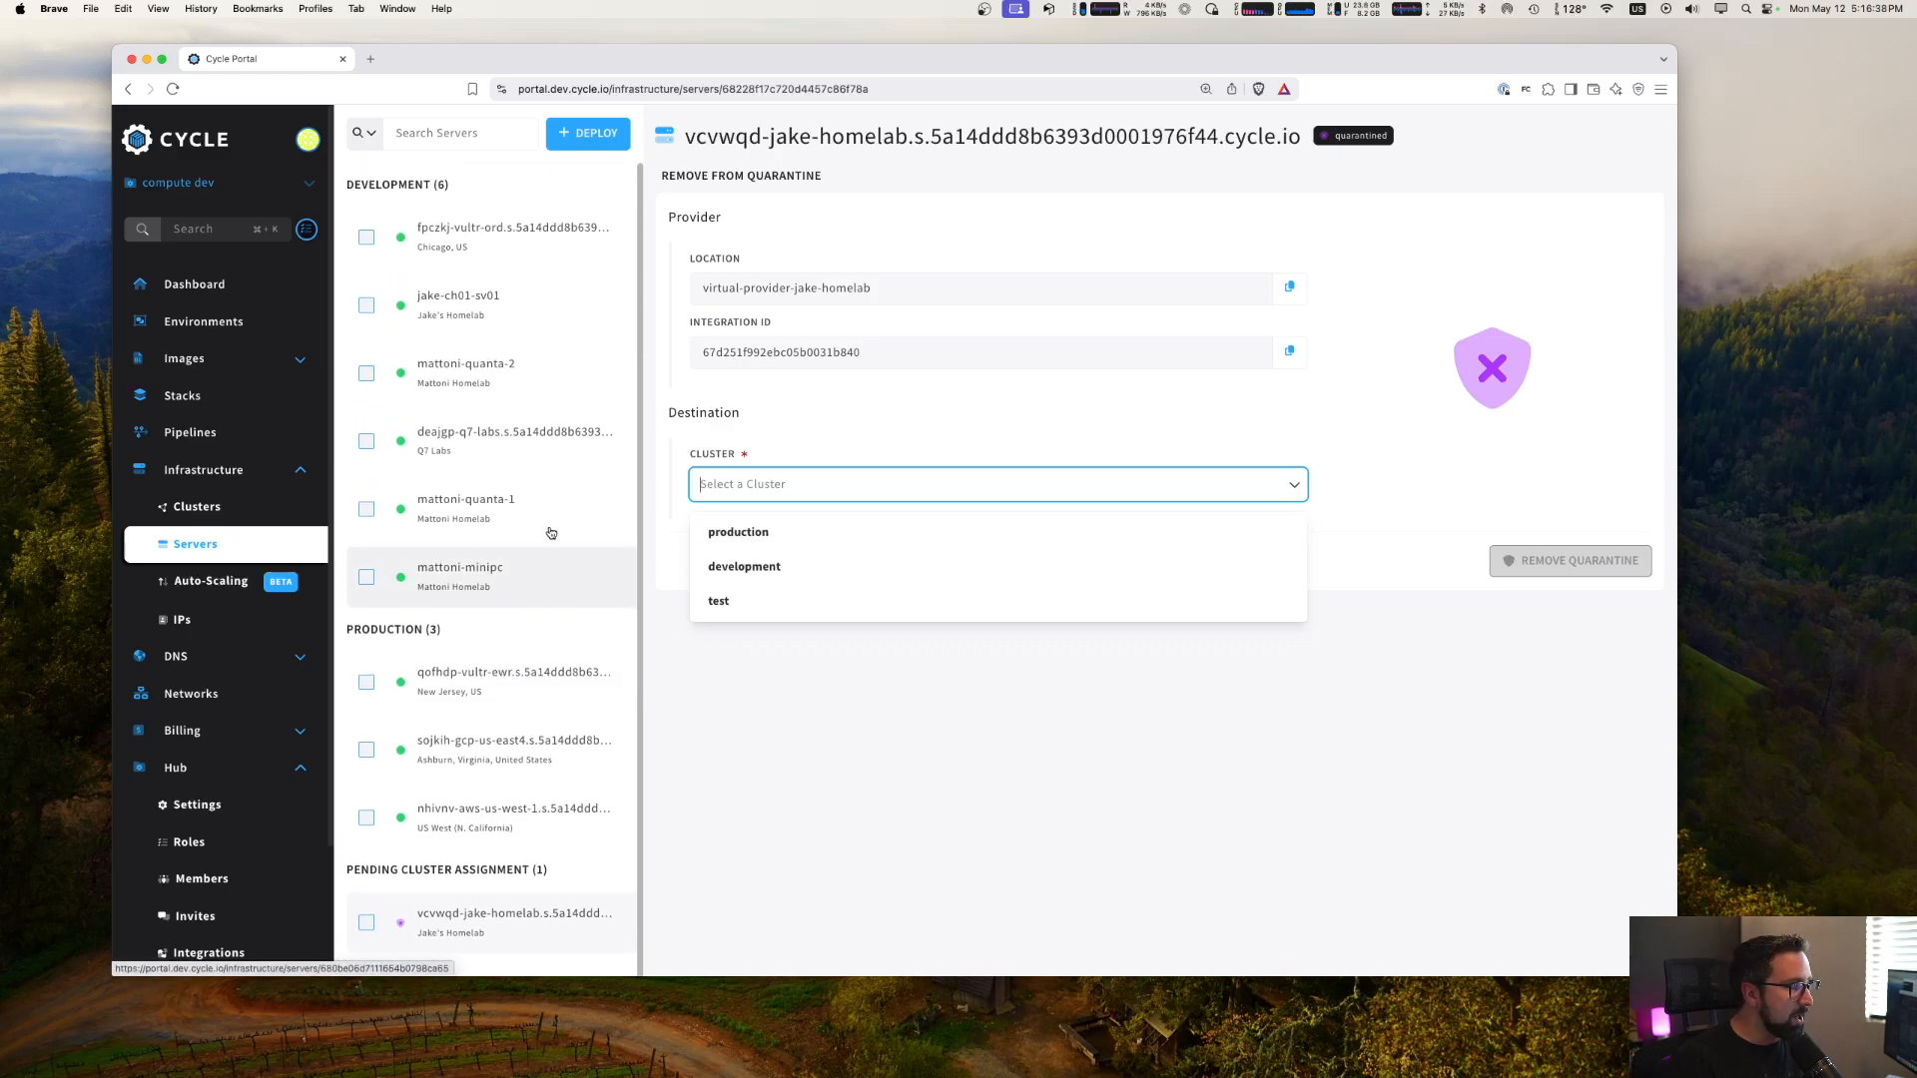
pyautogui.click(824, 569)
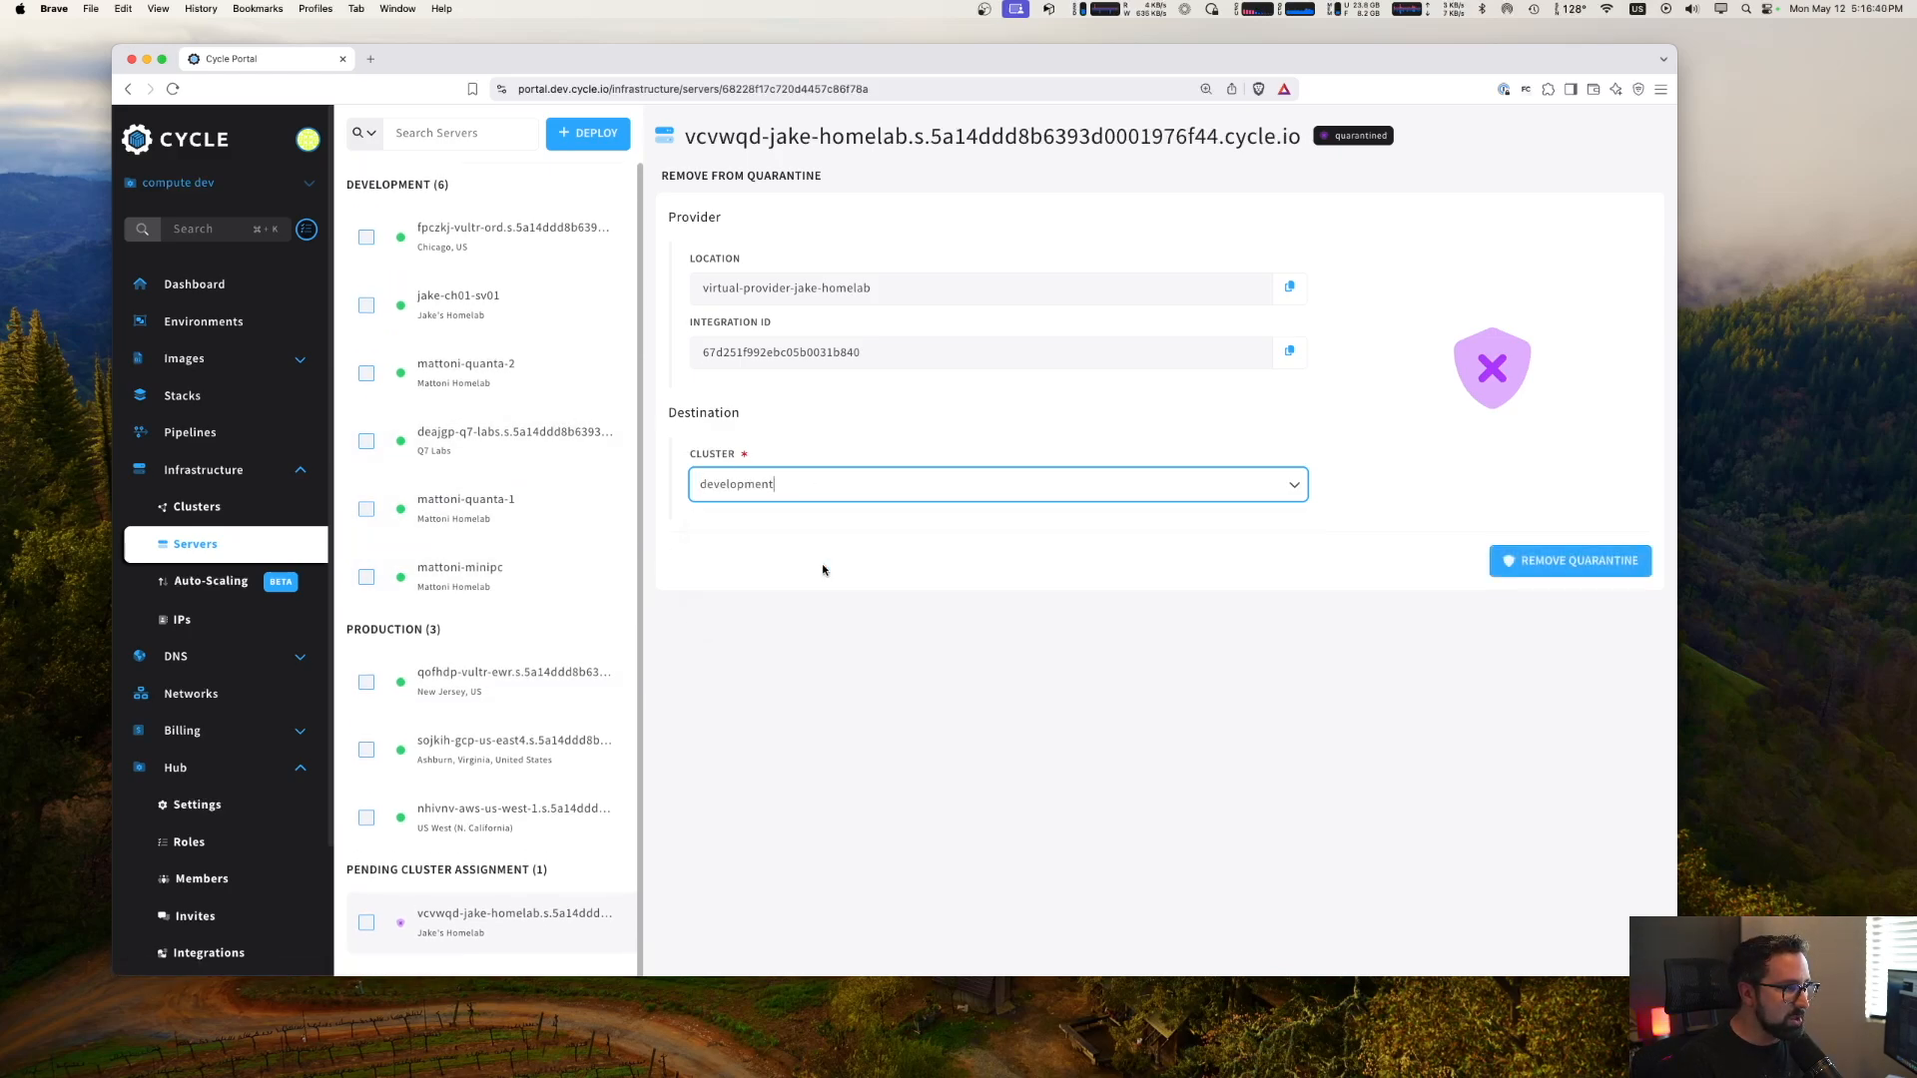
pyautogui.click(1594, 562)
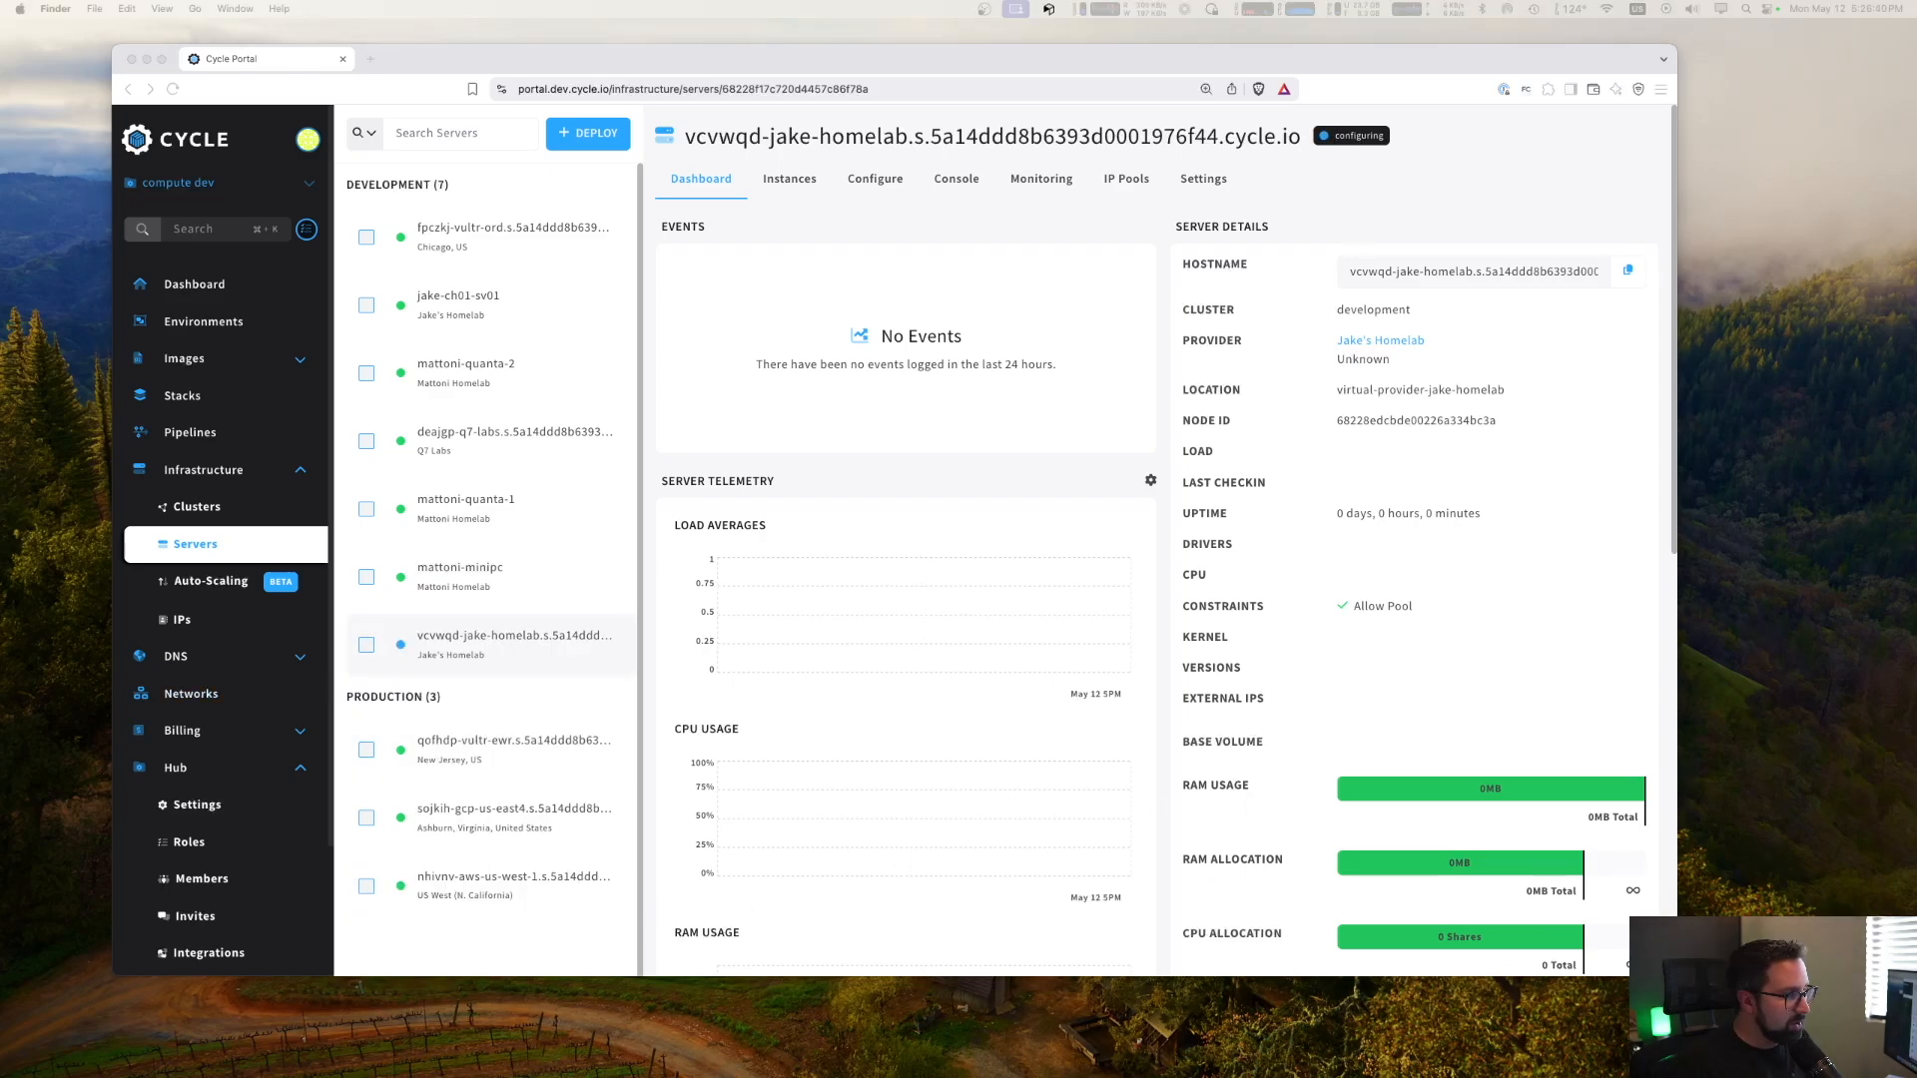
pyautogui.click(601, 675)
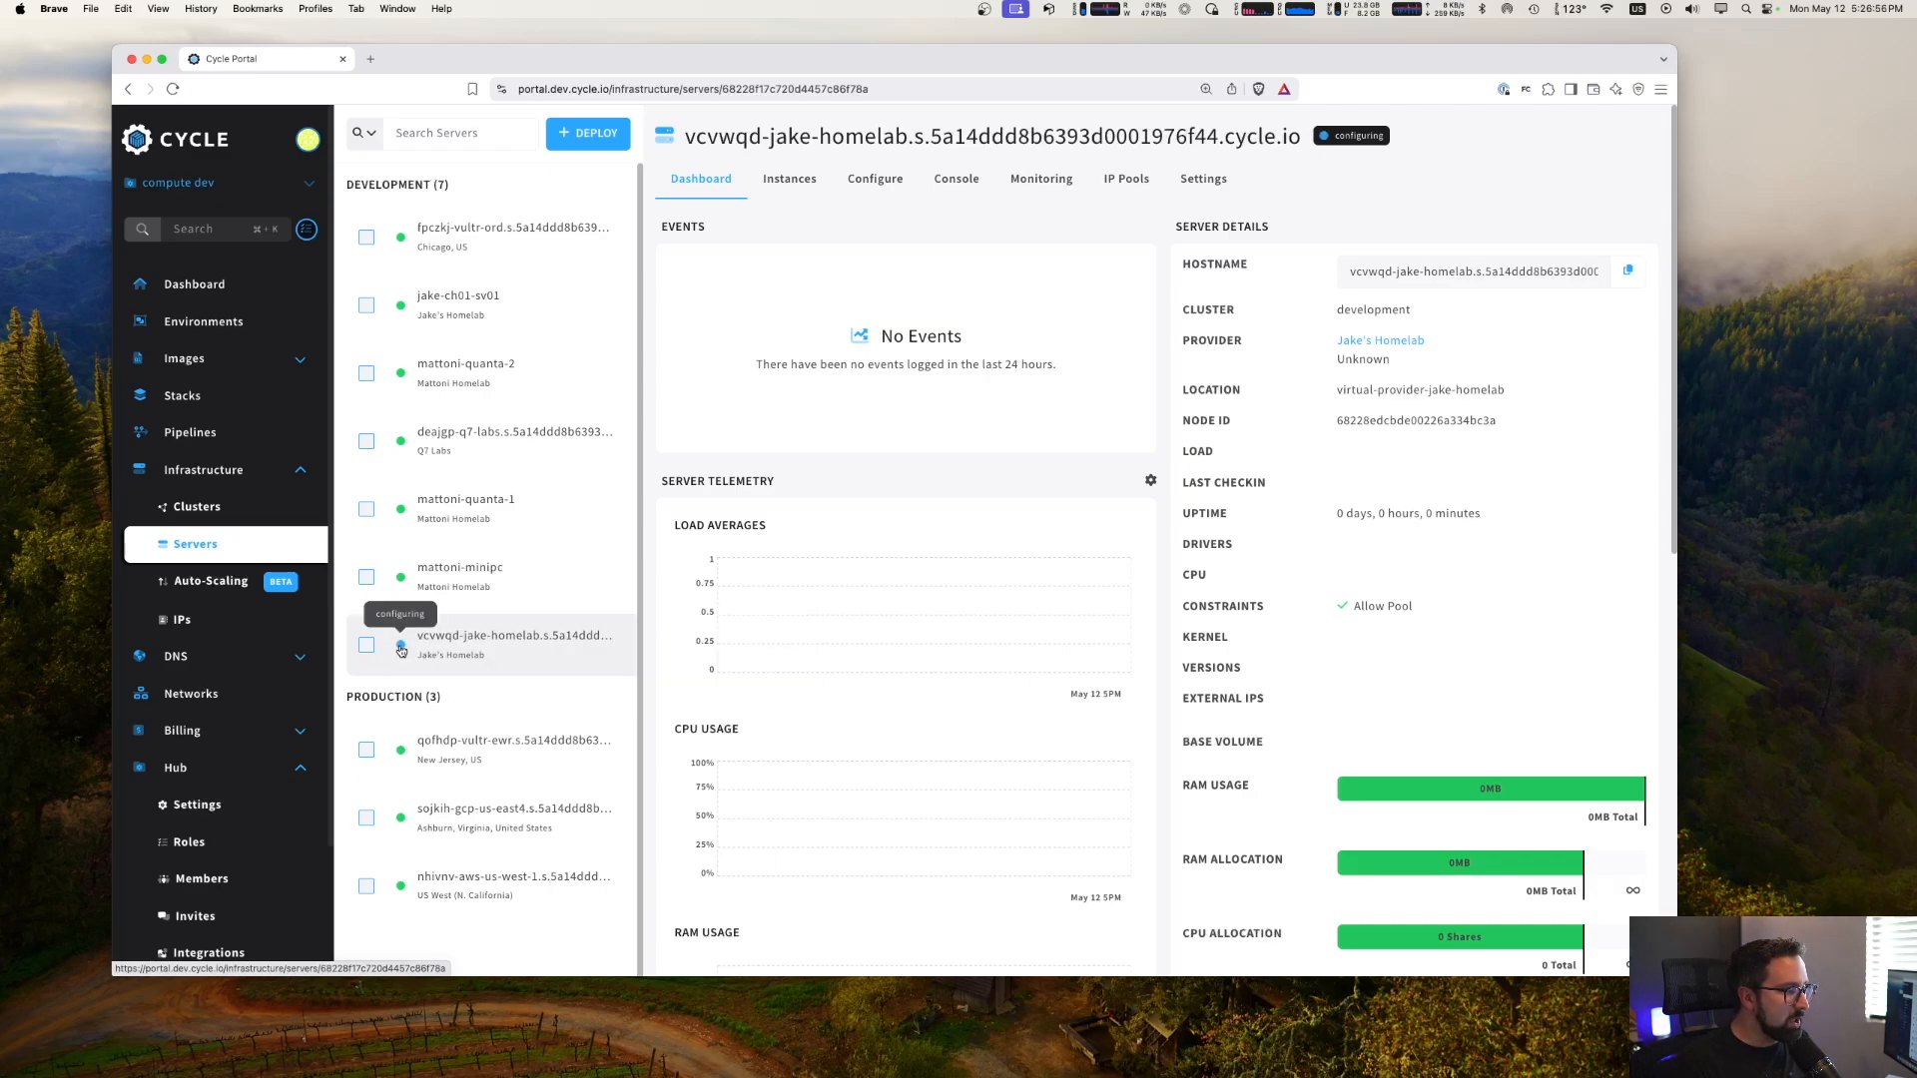
pyautogui.moveTo(1360, 131)
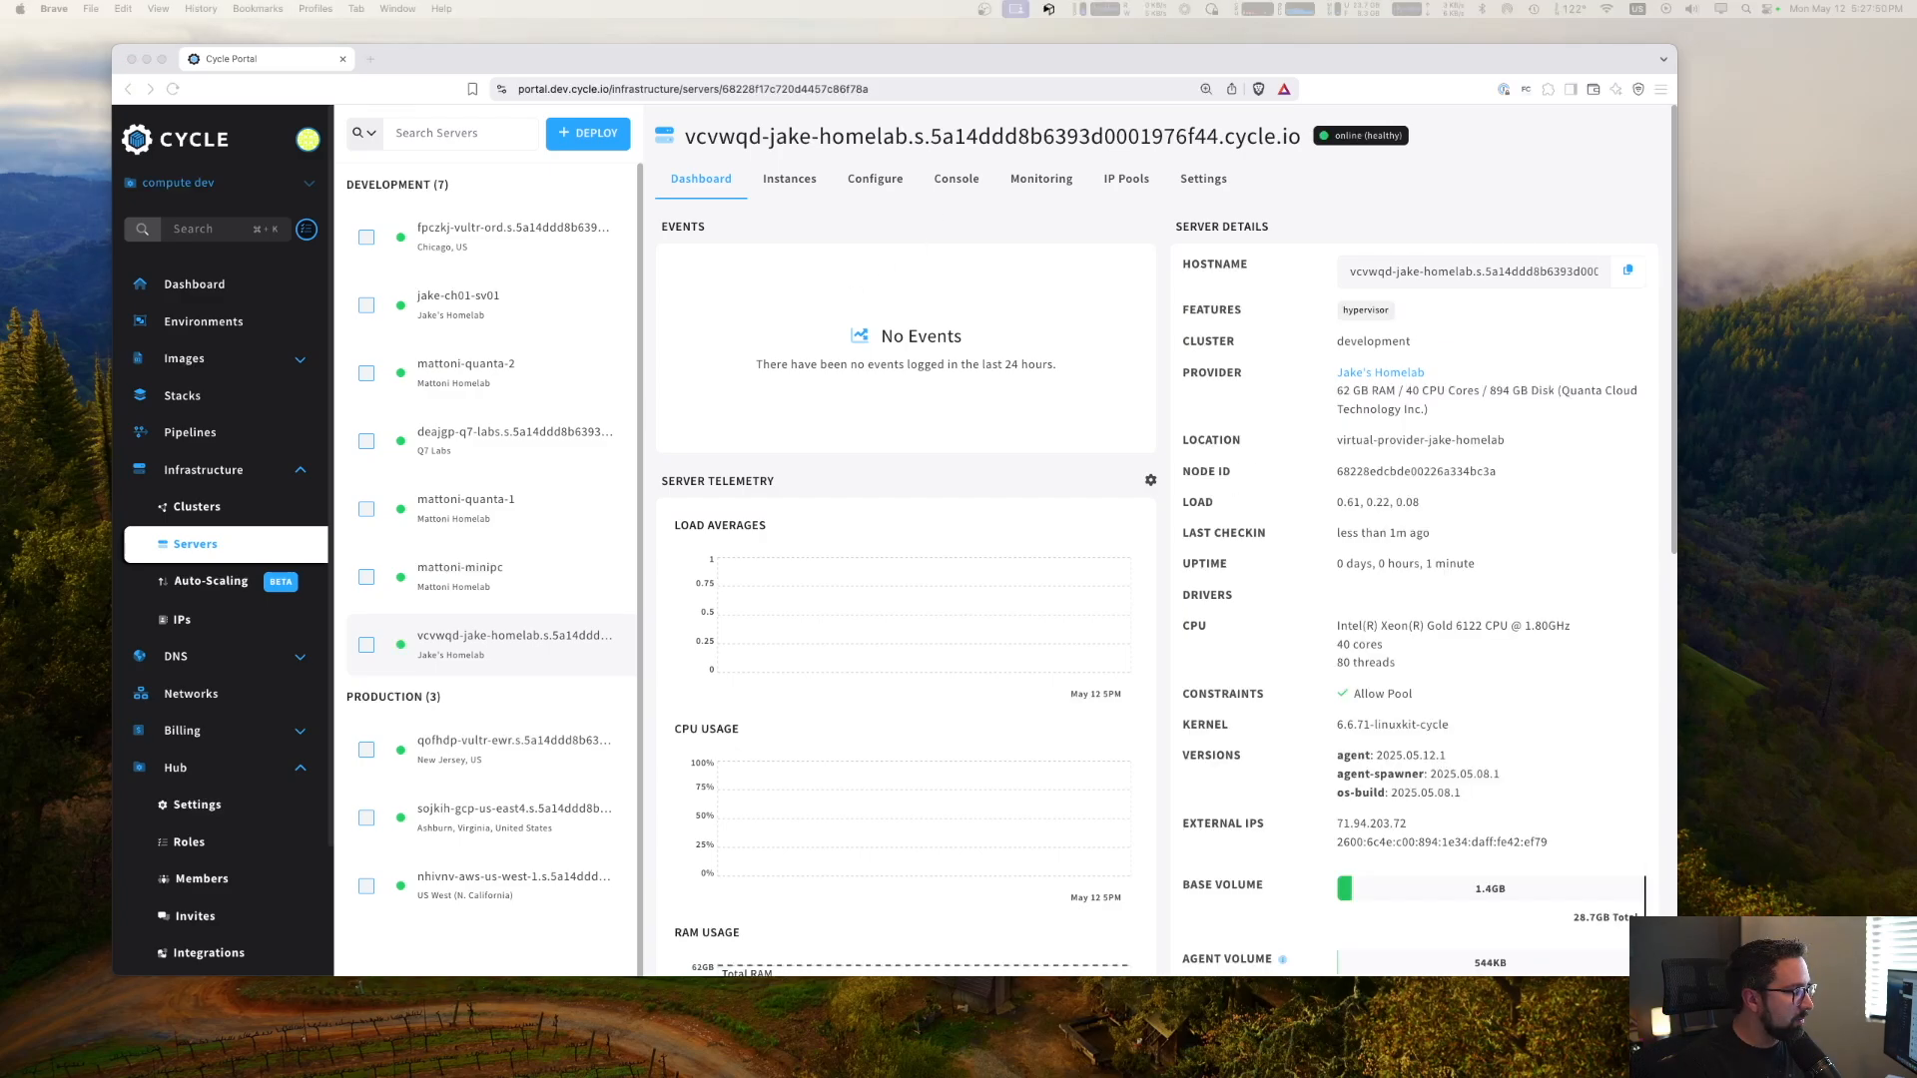
# - Set the new homelab server's nickname to jake-ch02-sv01 and update the server
pyautogui.click(611, 680)
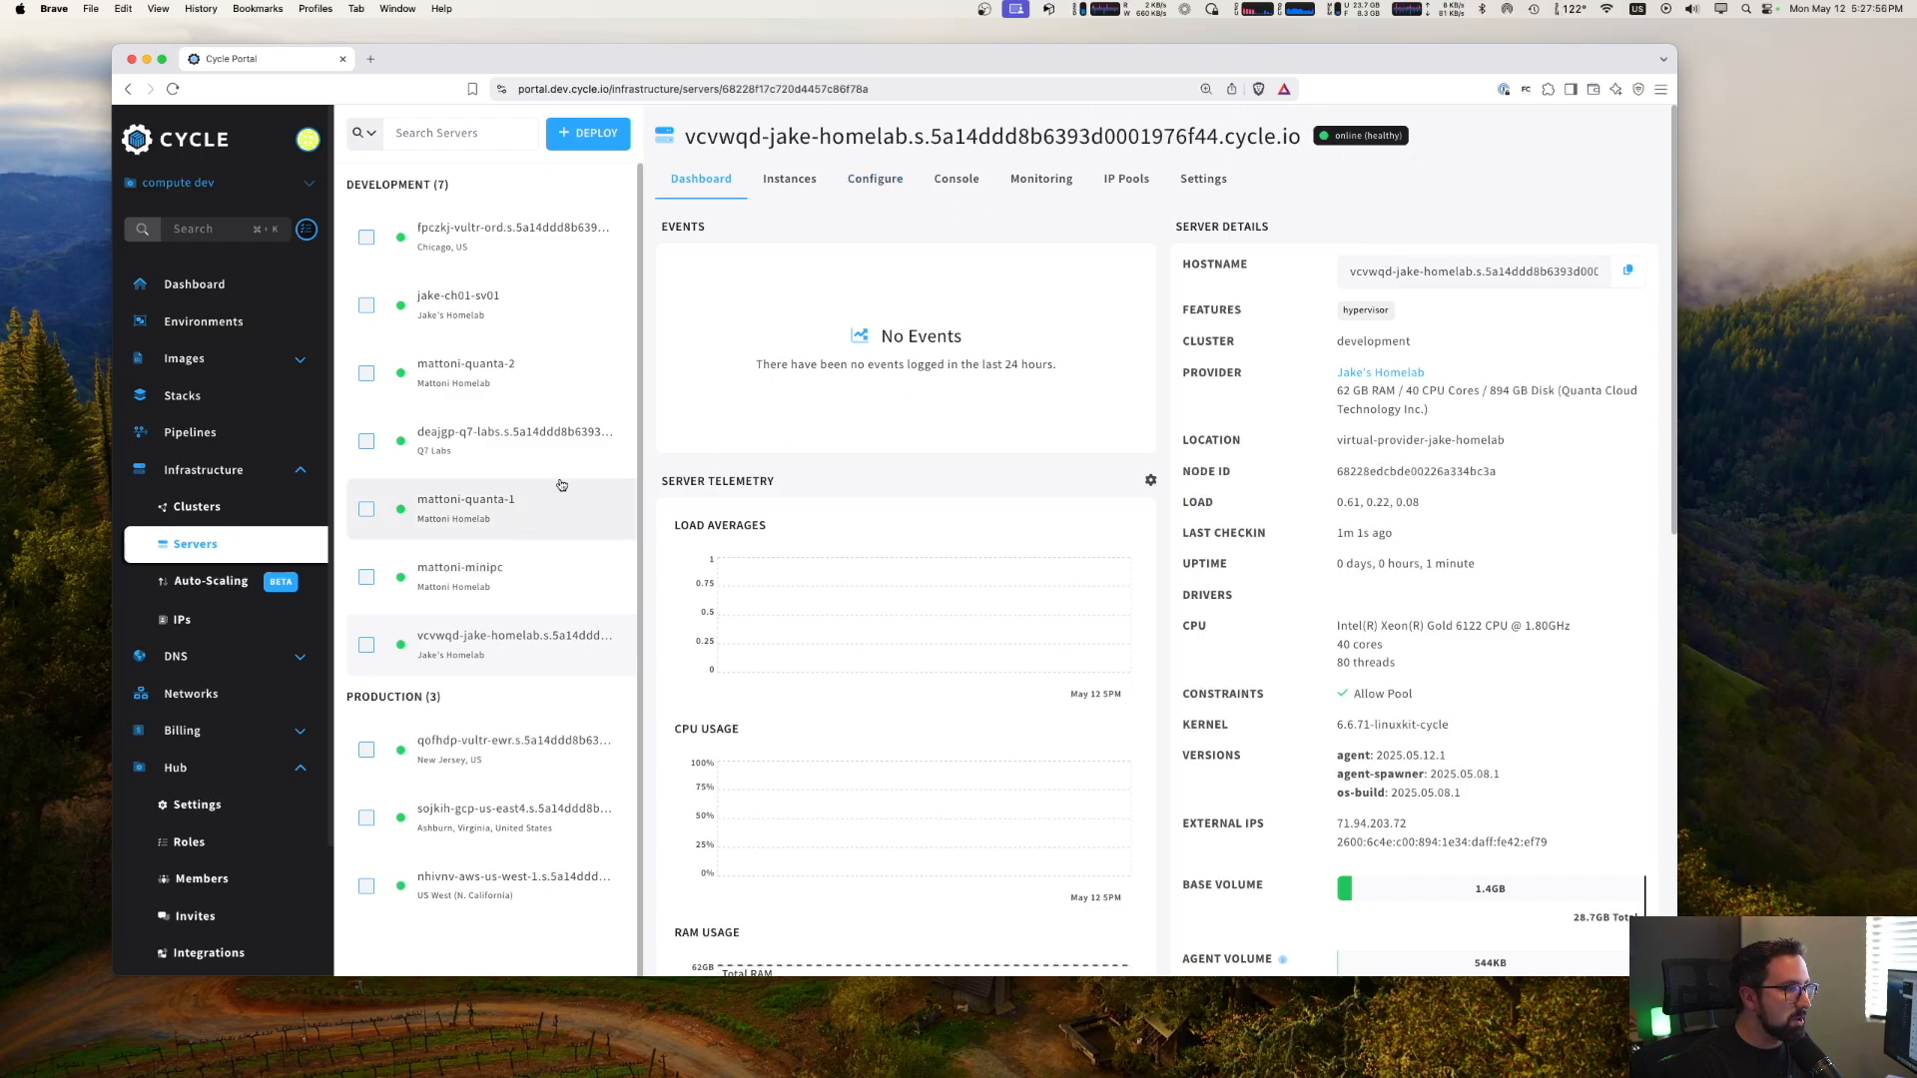
pyautogui.click(1203, 184)
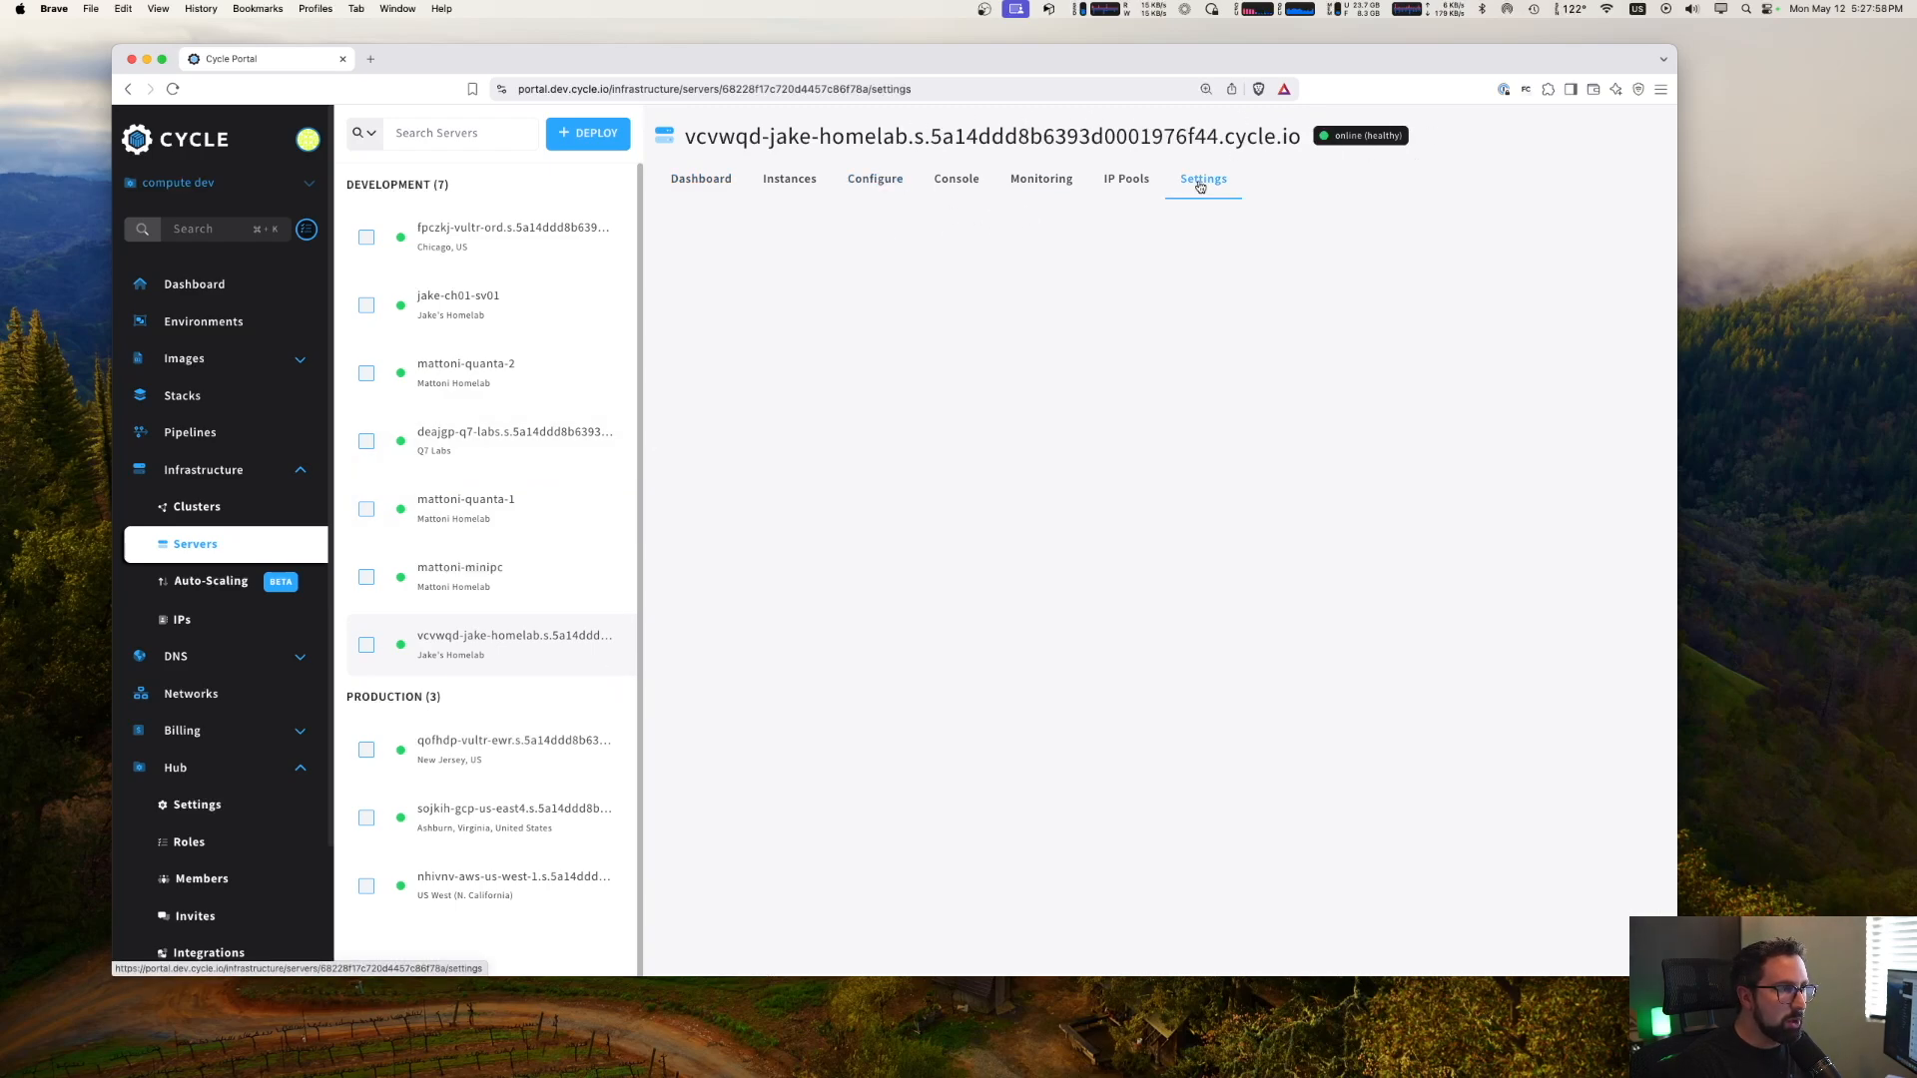
pyautogui.click(815, 338)
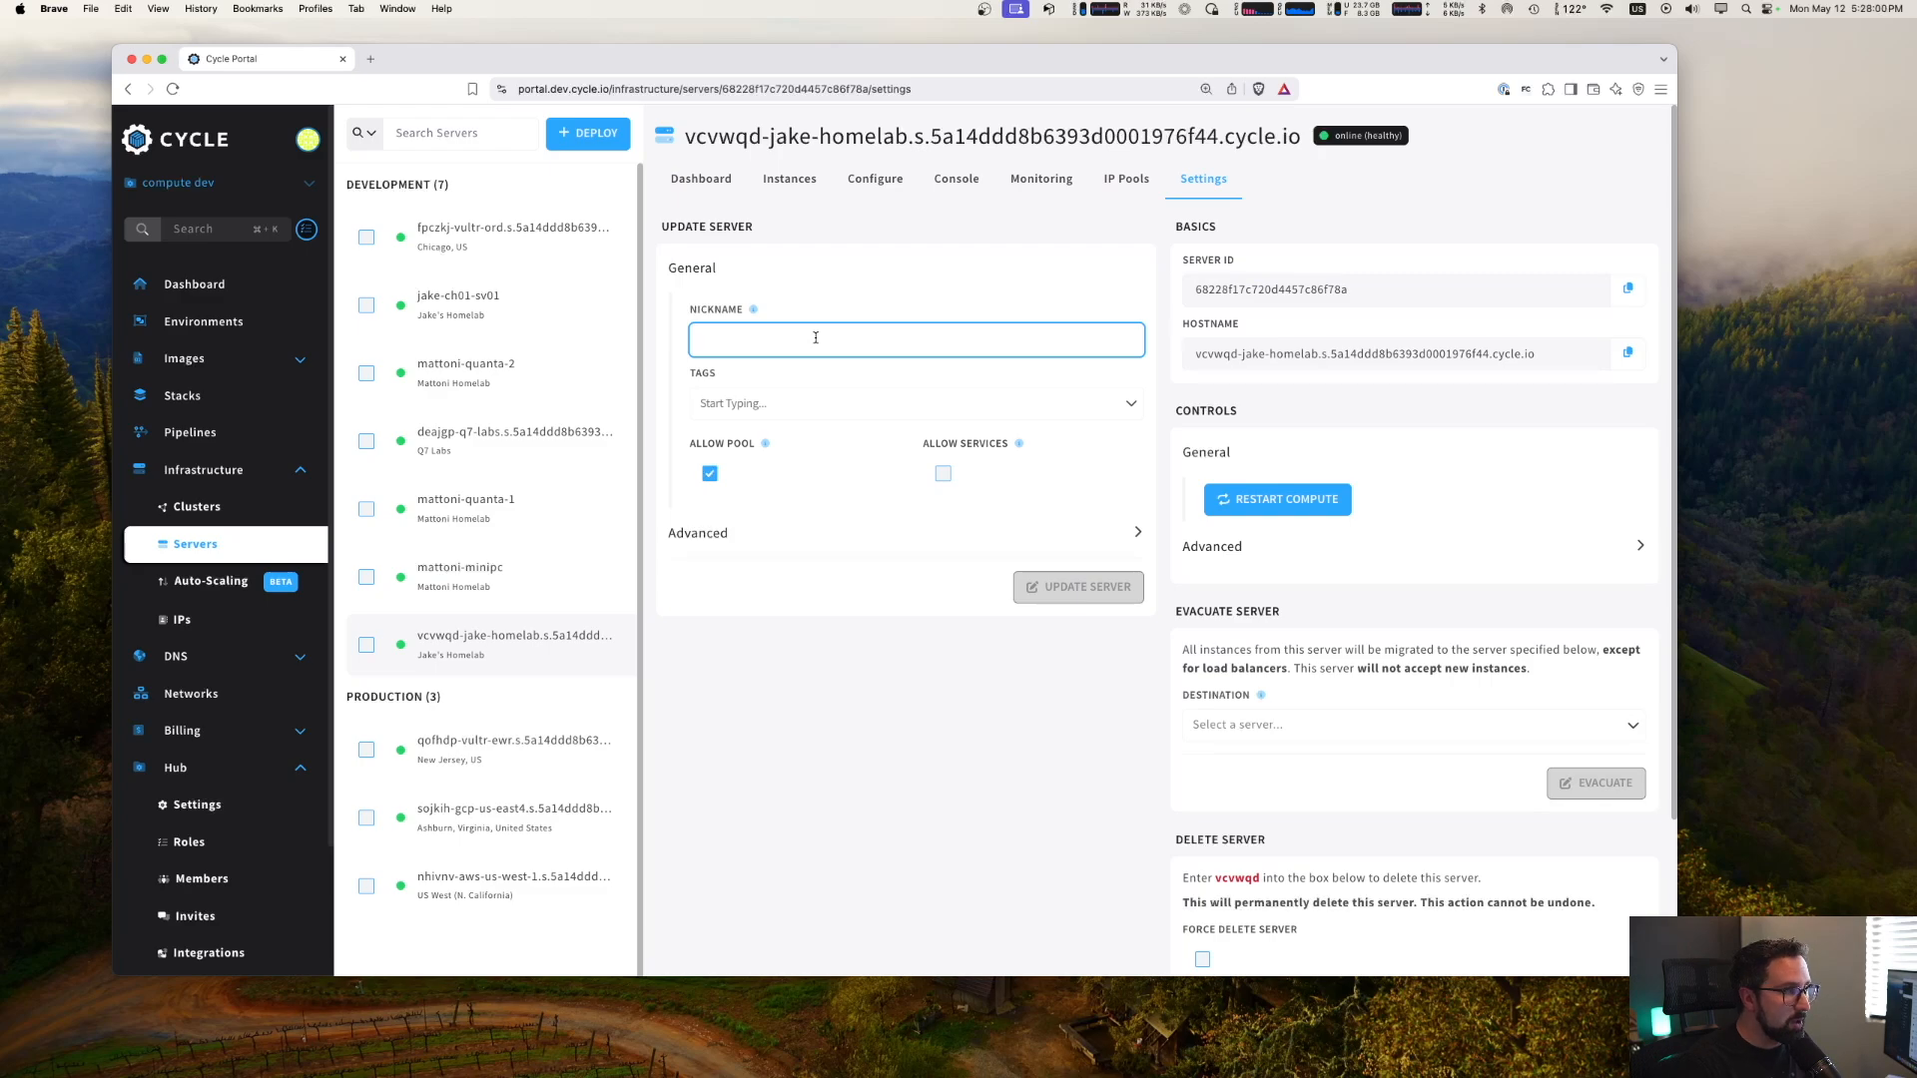
pyautogui.write('jake-ch')
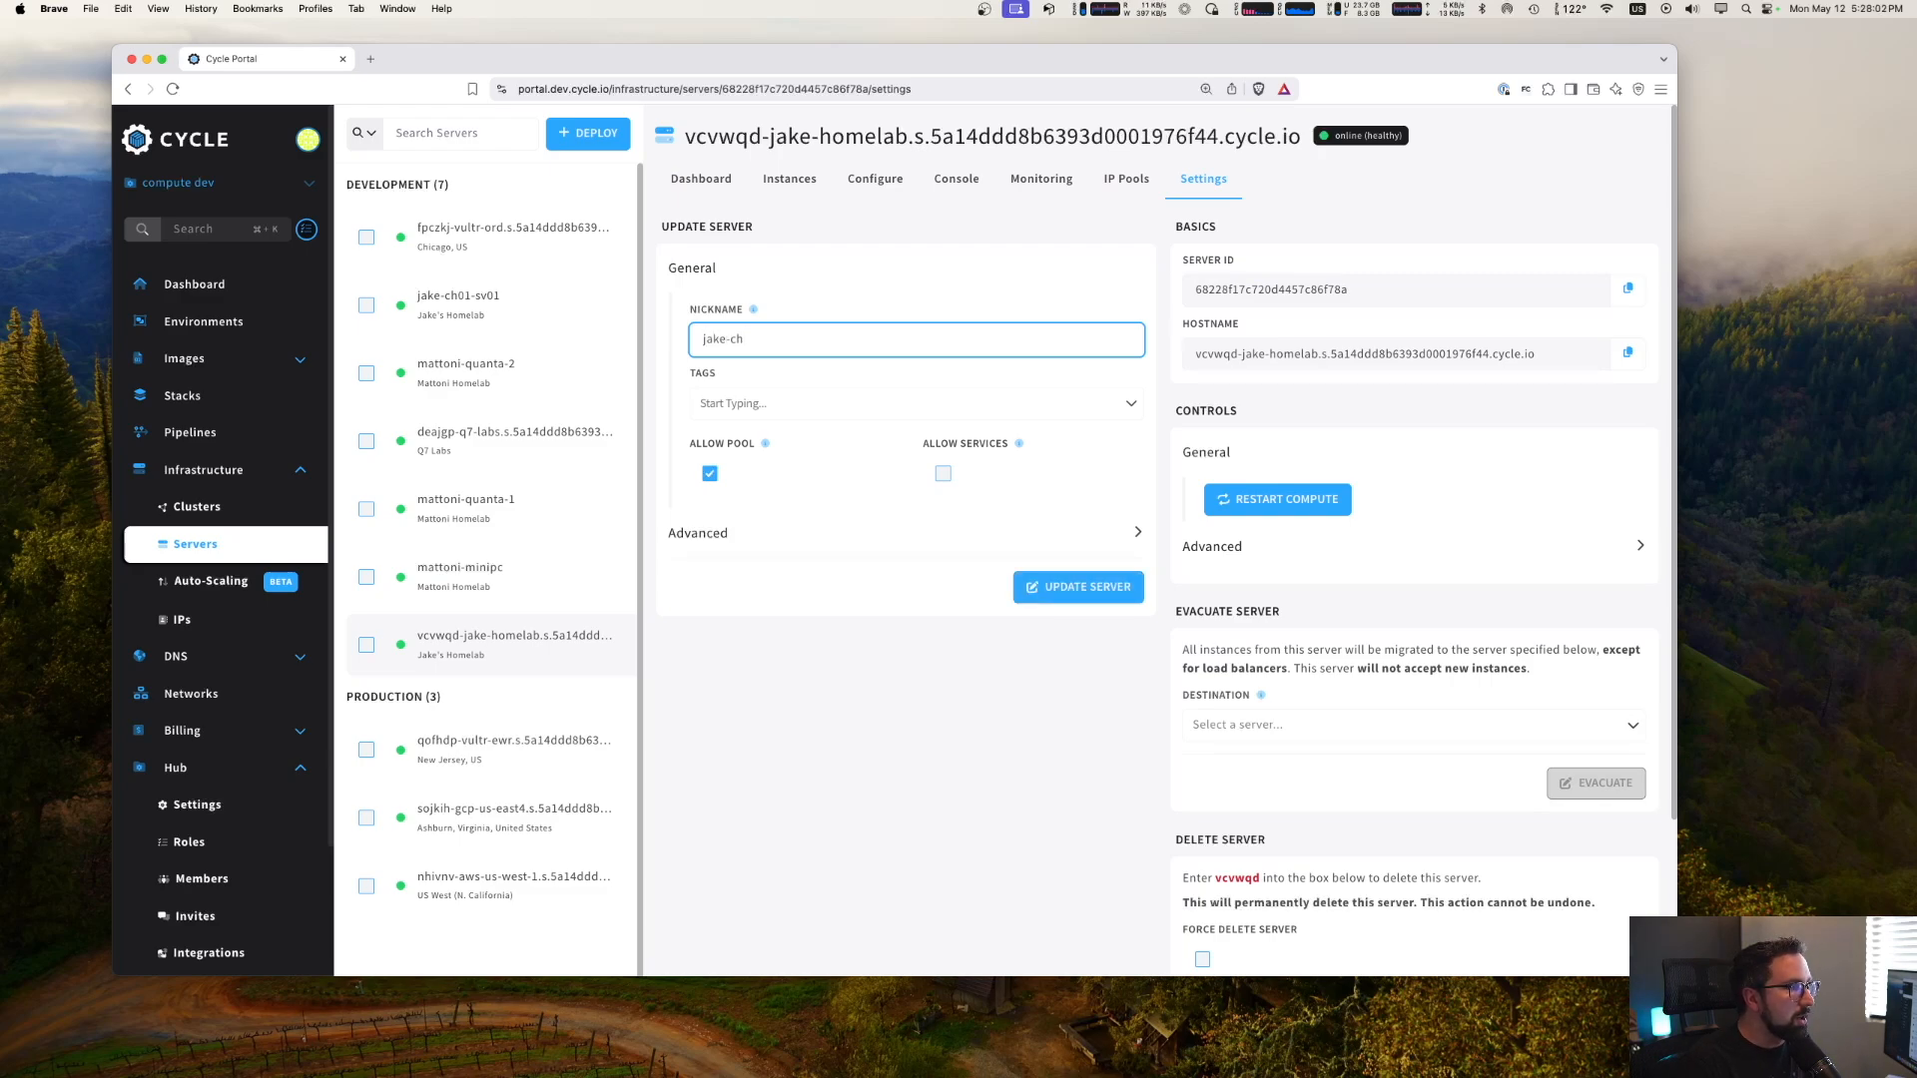
pyautogui.write('02-sv01')
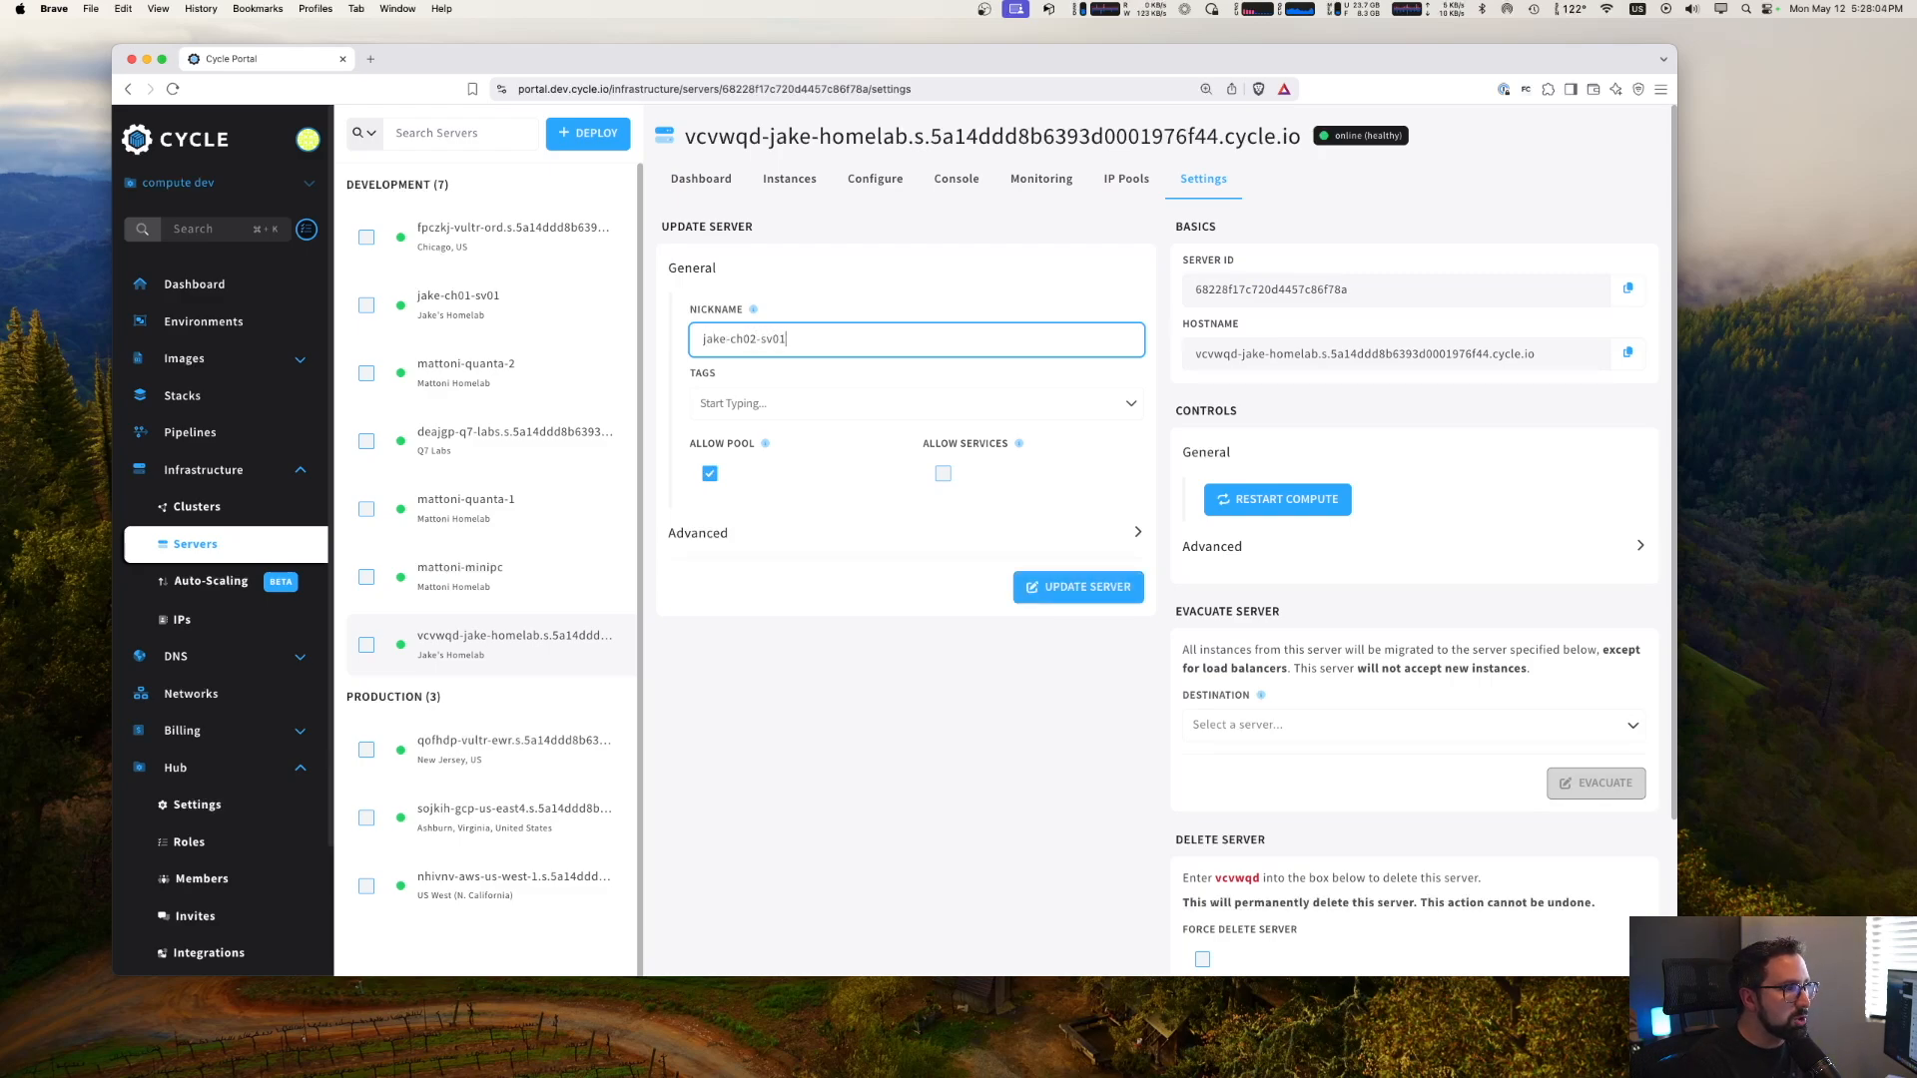
pyautogui.moveTo(762, 339); pyautogui.dragTo(813, 349)
pyautogui.click(865, 685)
pyautogui.click(1099, 589)
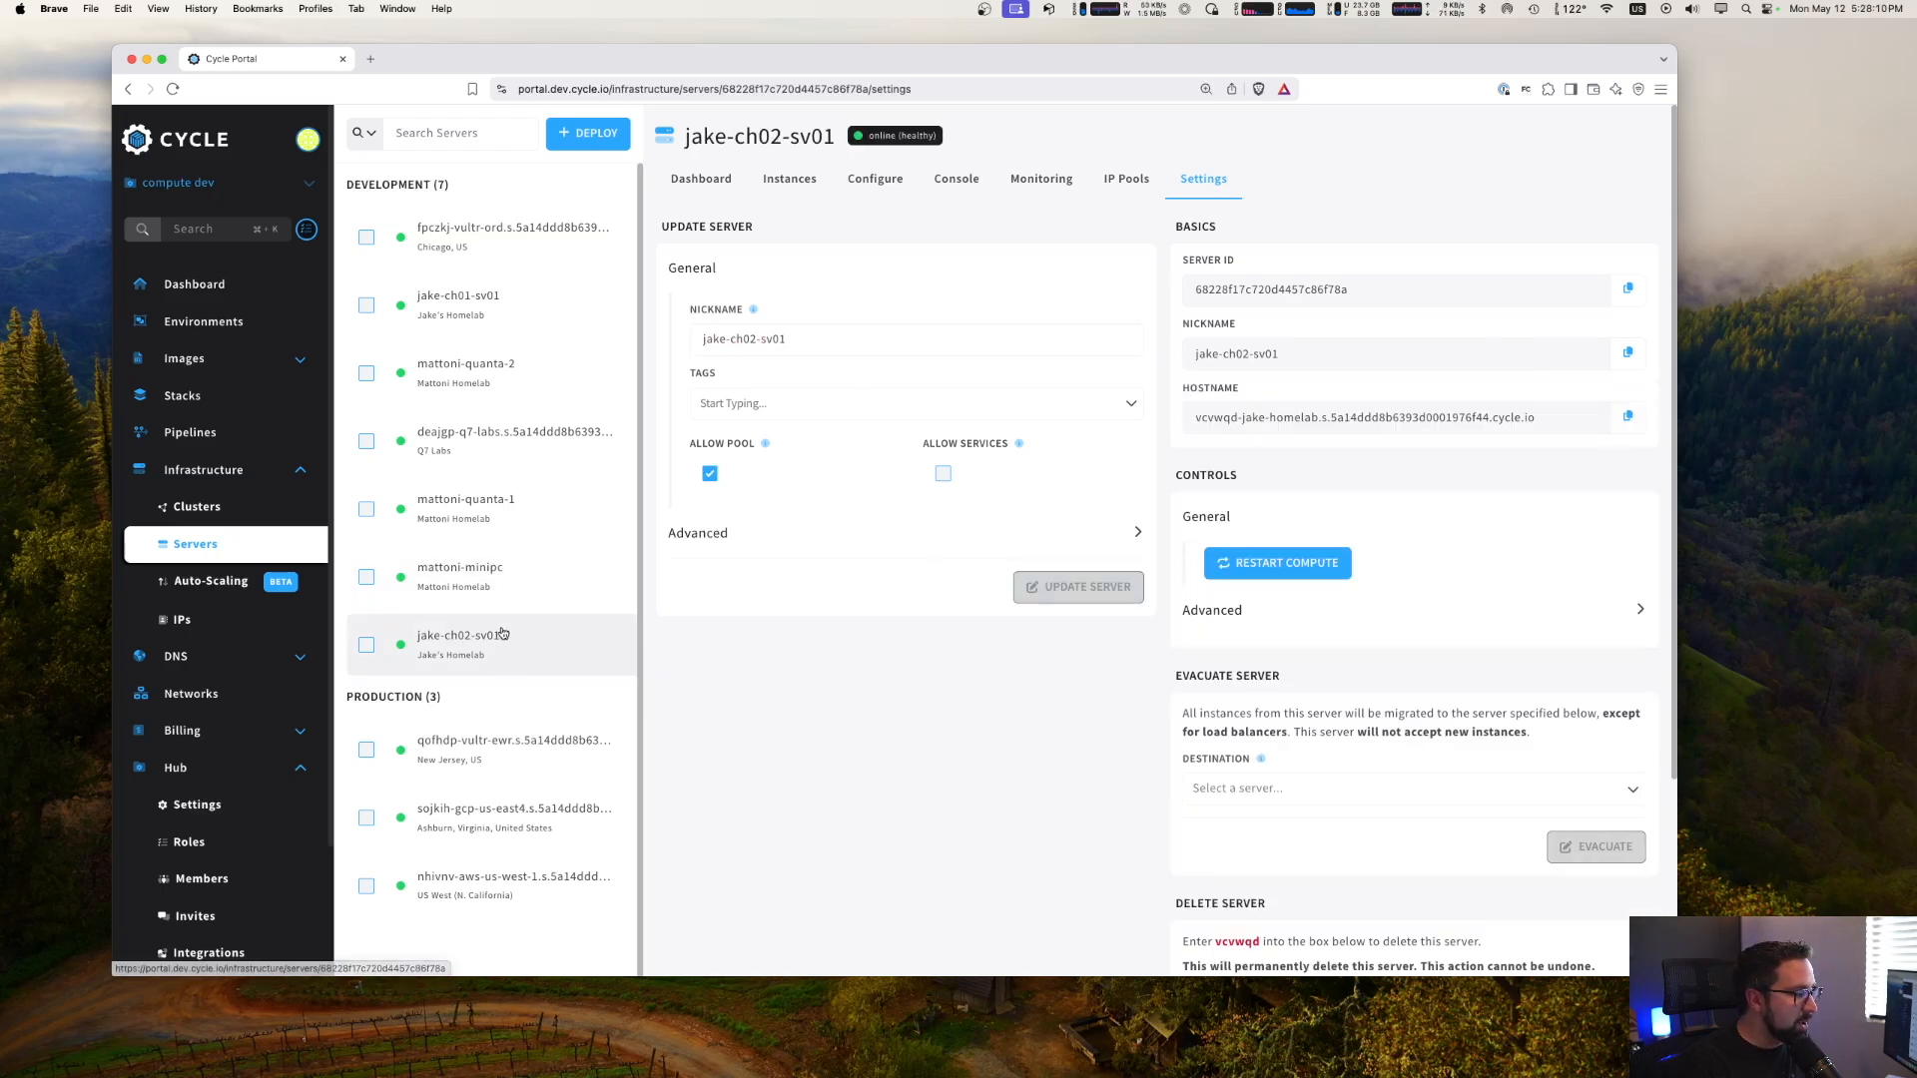
# - Open the instances of the website container in the VP Demo environment
pyautogui.click(236, 322)
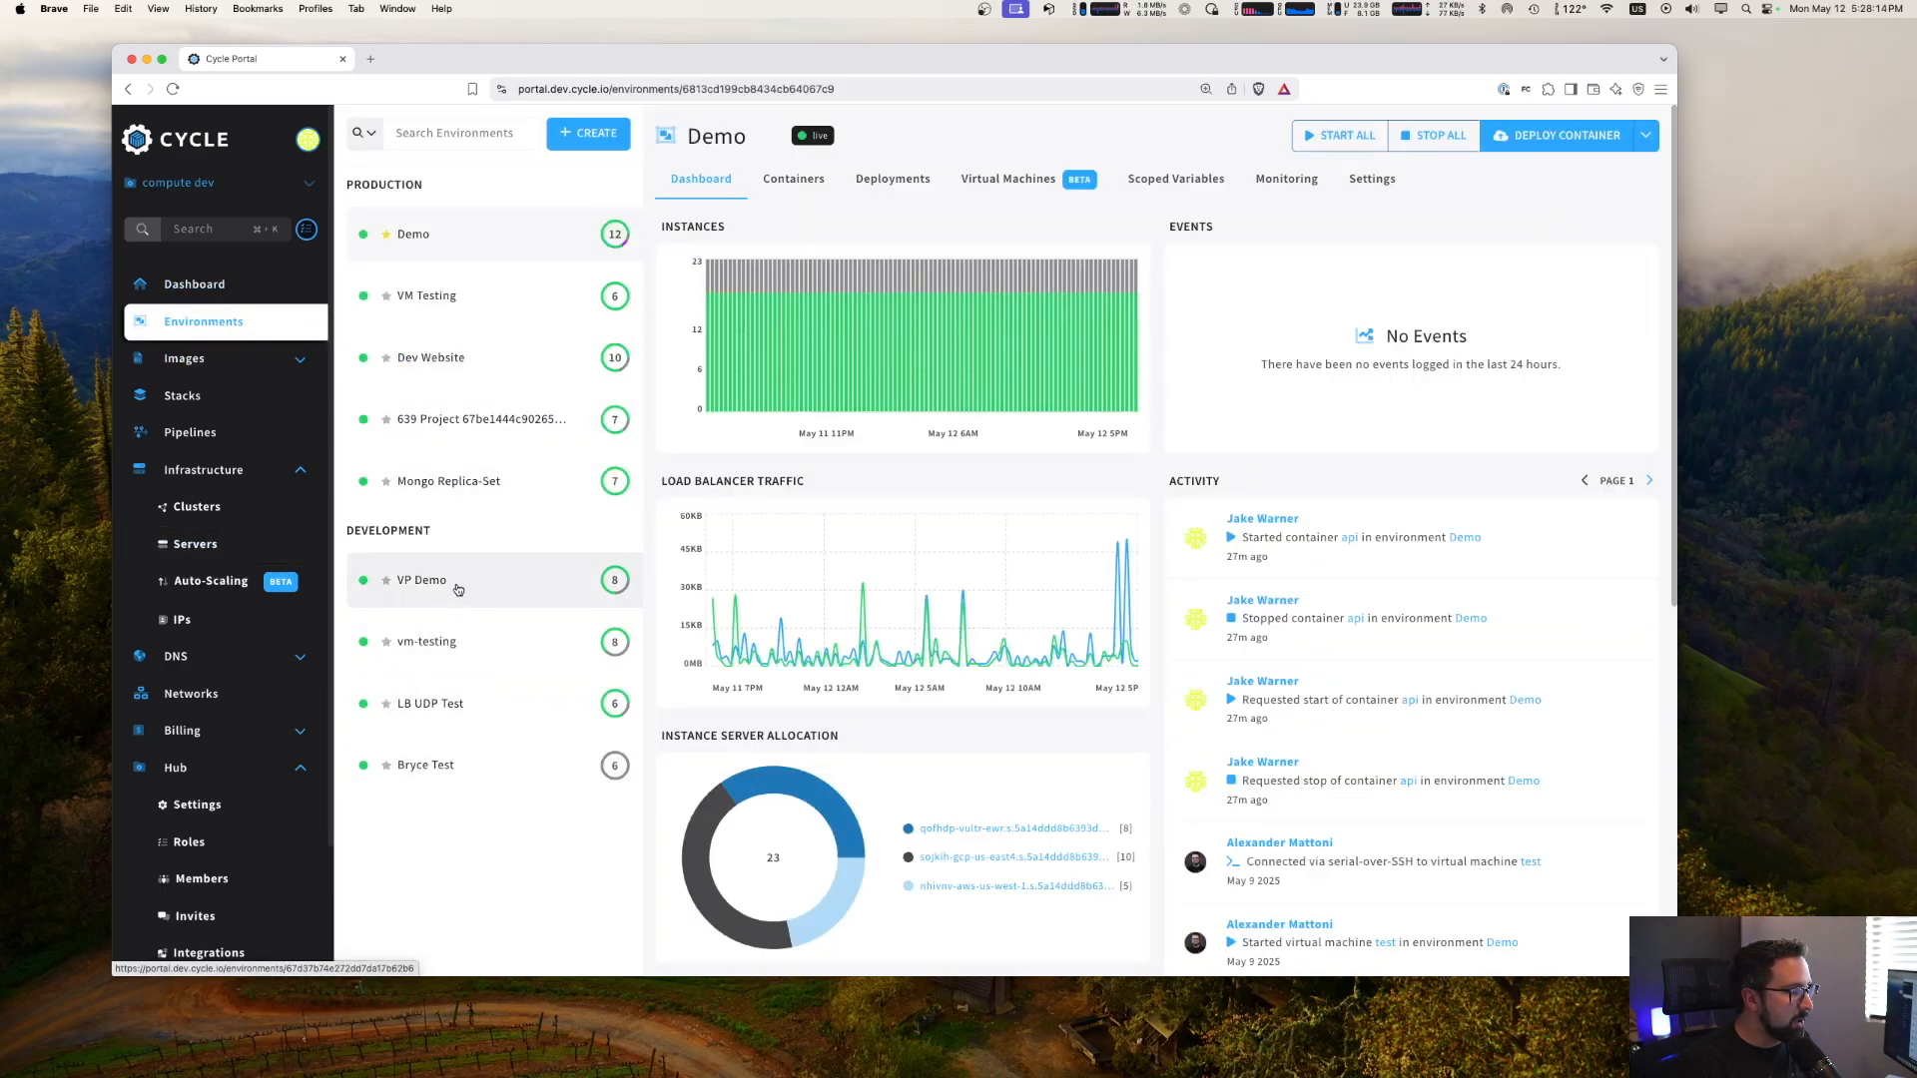
pyautogui.click(457, 589)
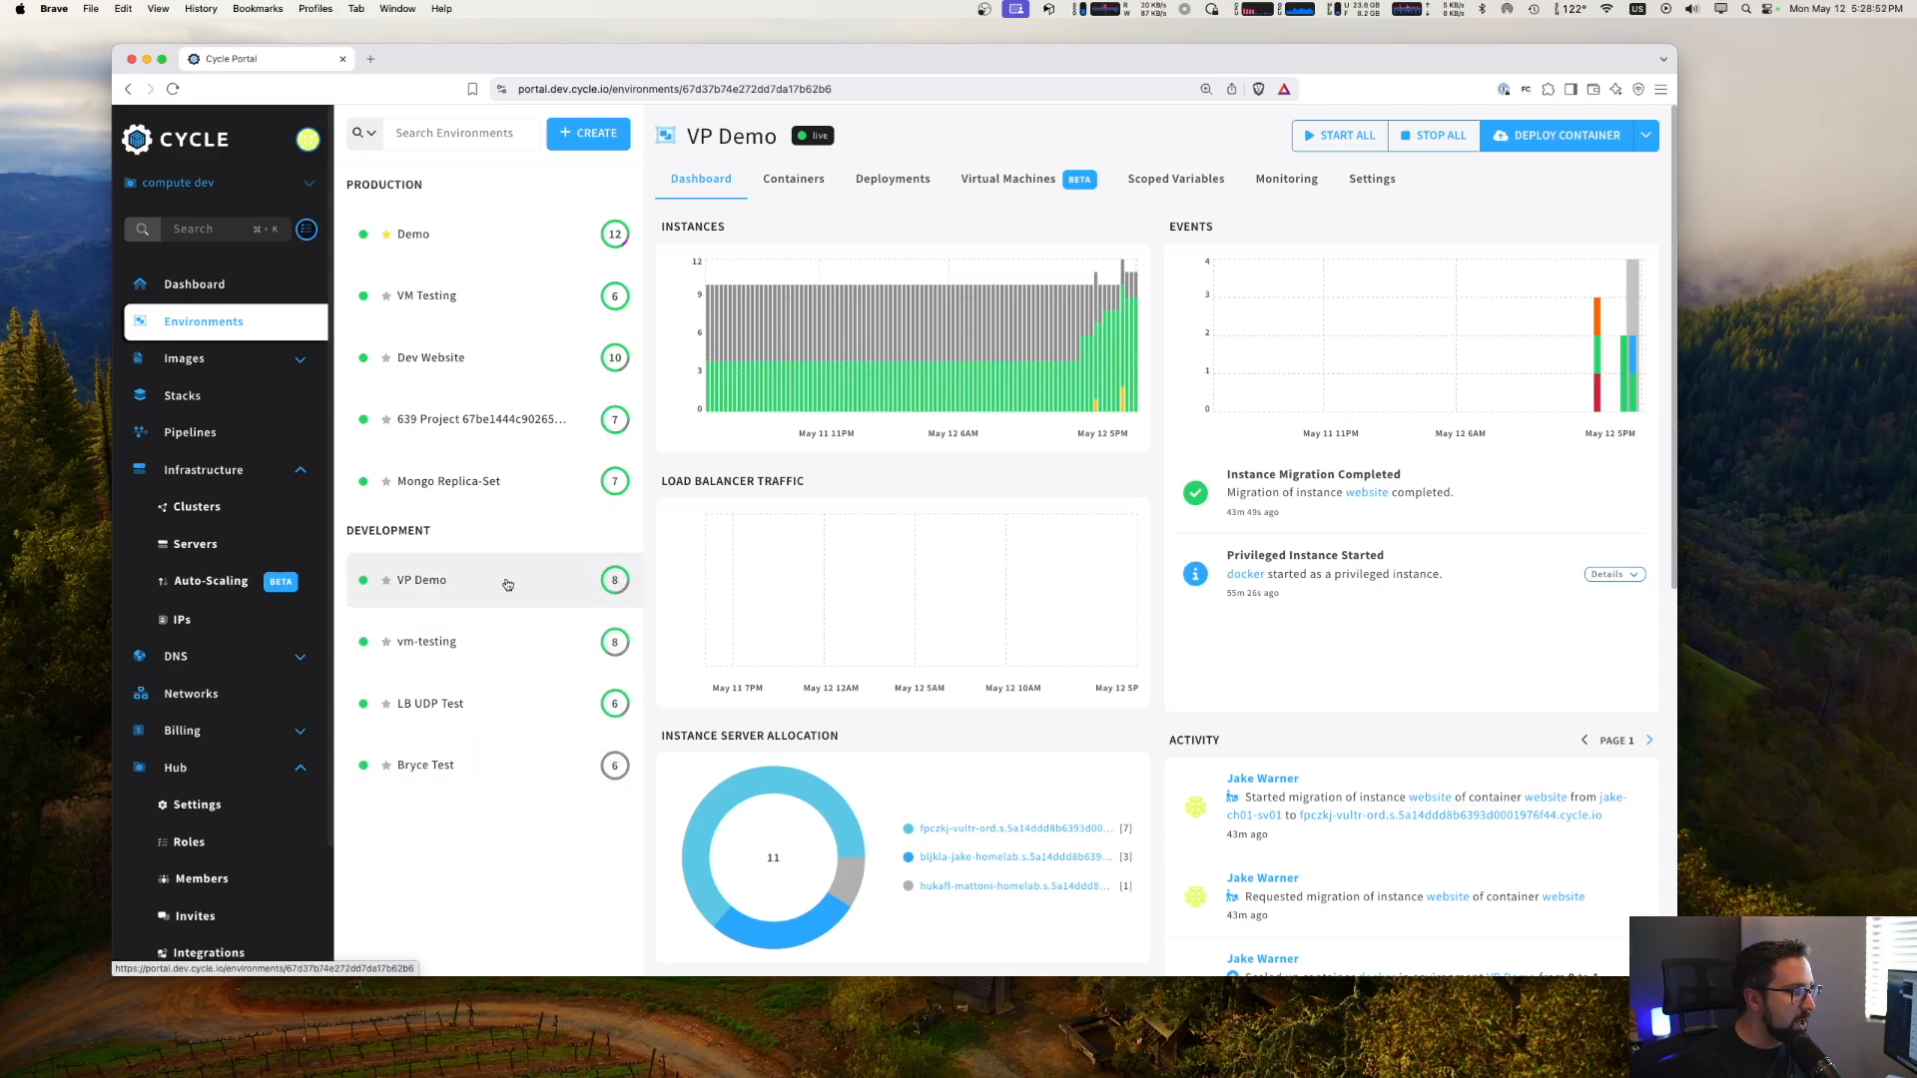
pyautogui.click(789, 180)
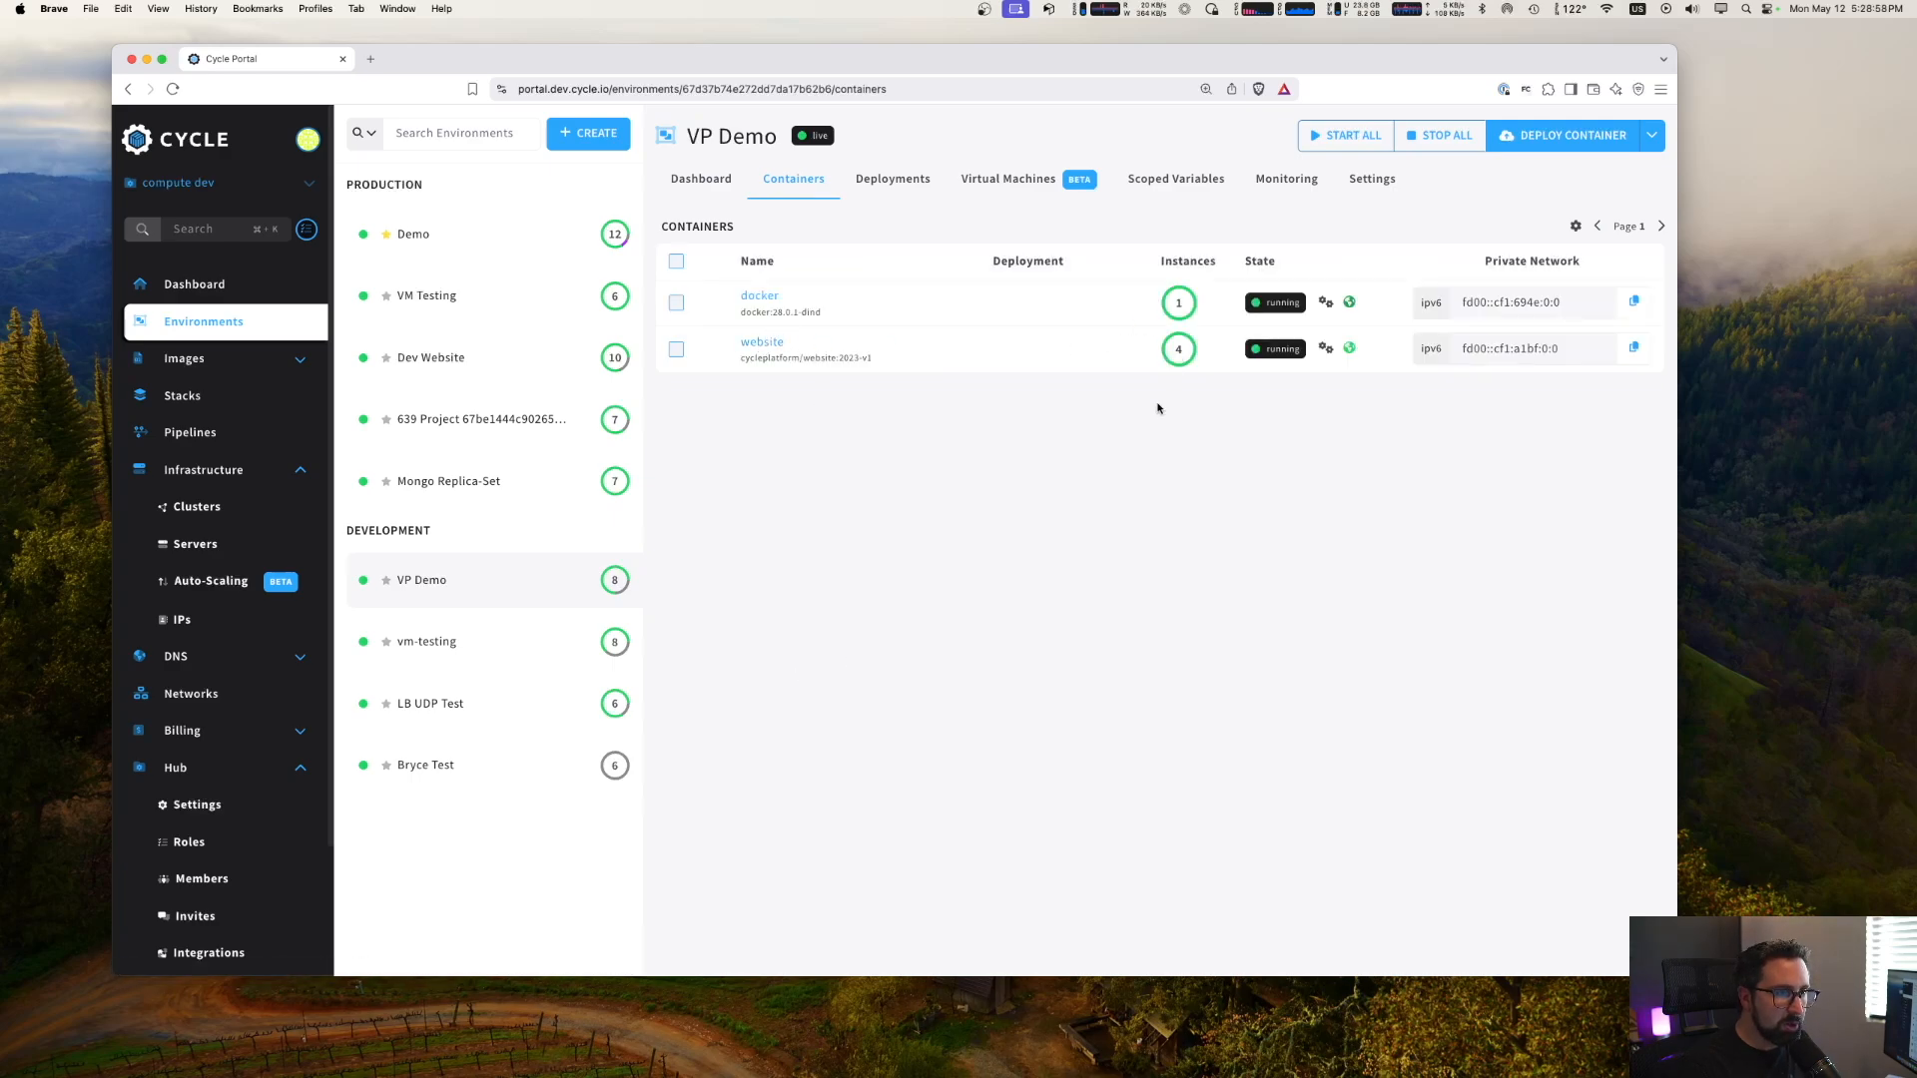
pyautogui.click(787, 344)
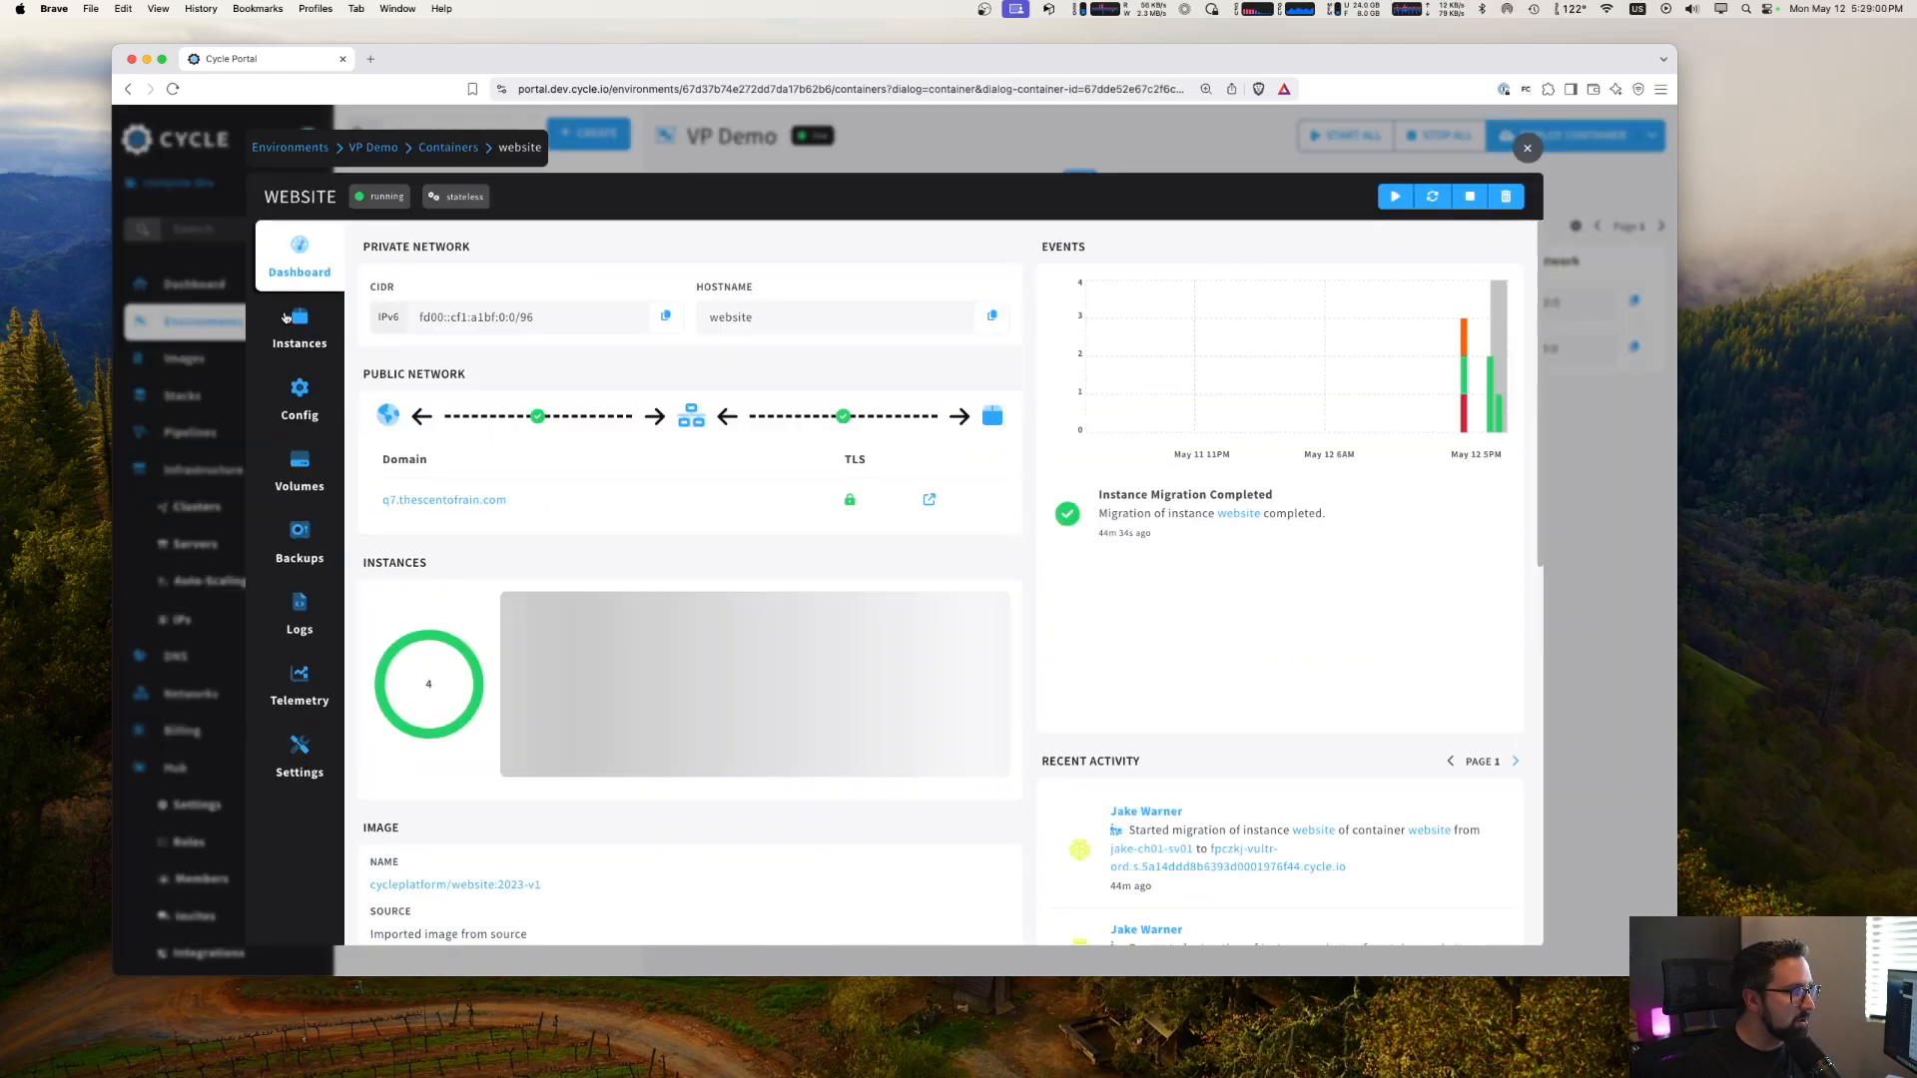
pyautogui.click(287, 317)
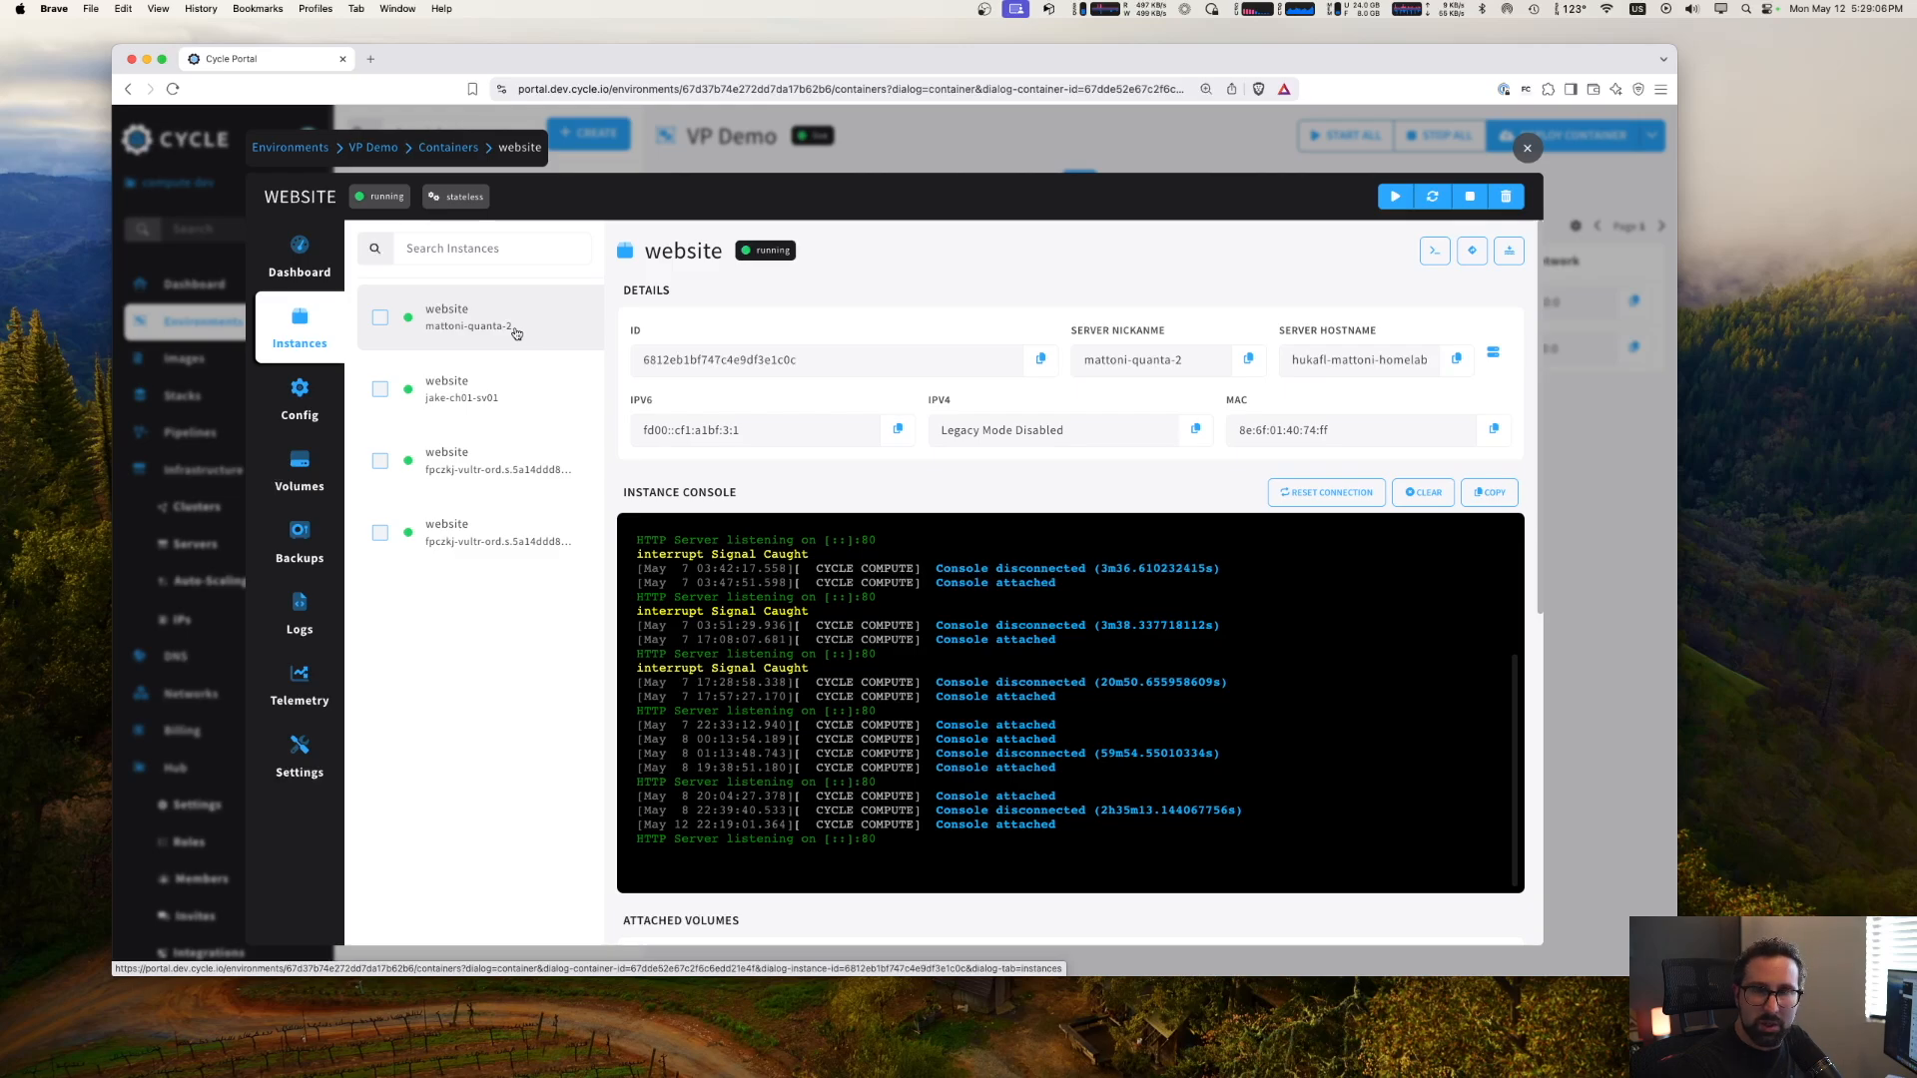
# - Migrate the first website instance on the fpczkj-vultr-ord server to jake-ch02-sv01 and open the new instance
pyautogui.click(505, 460)
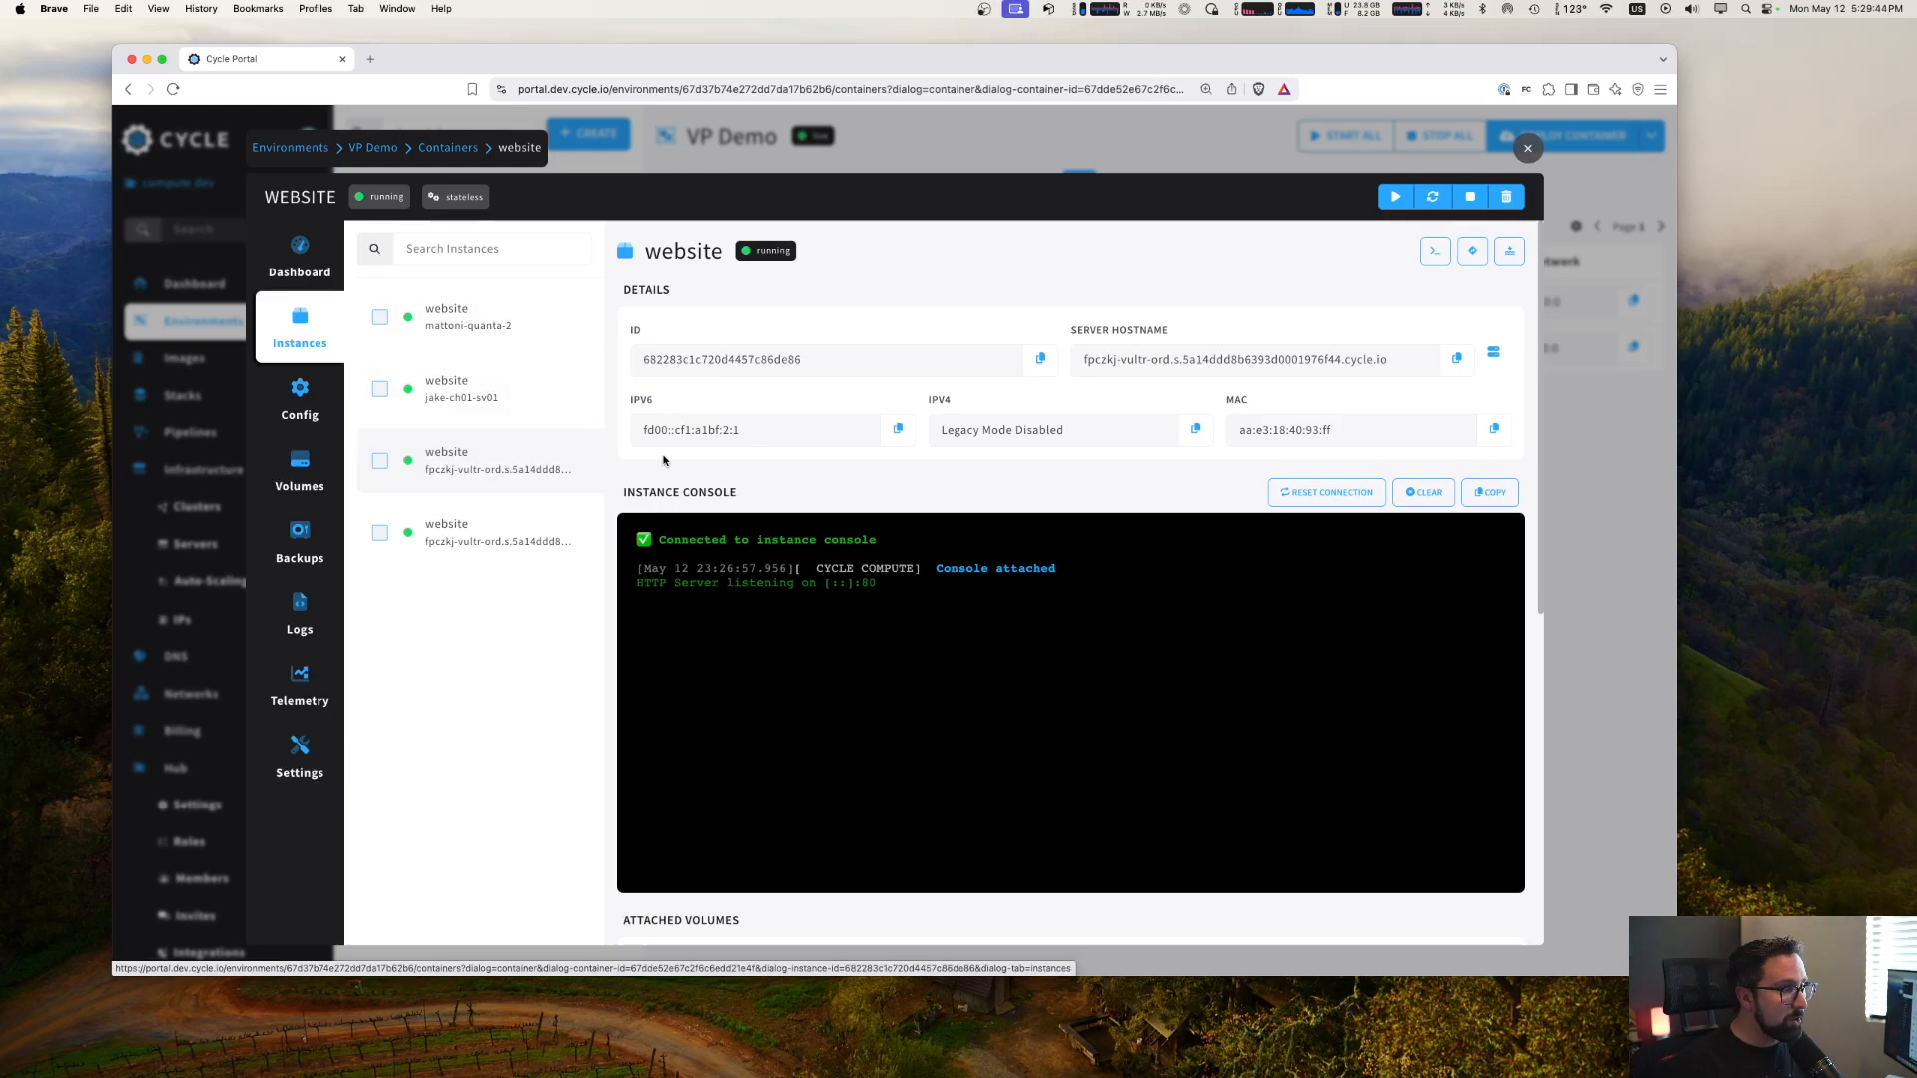
pyautogui.click(1474, 253)
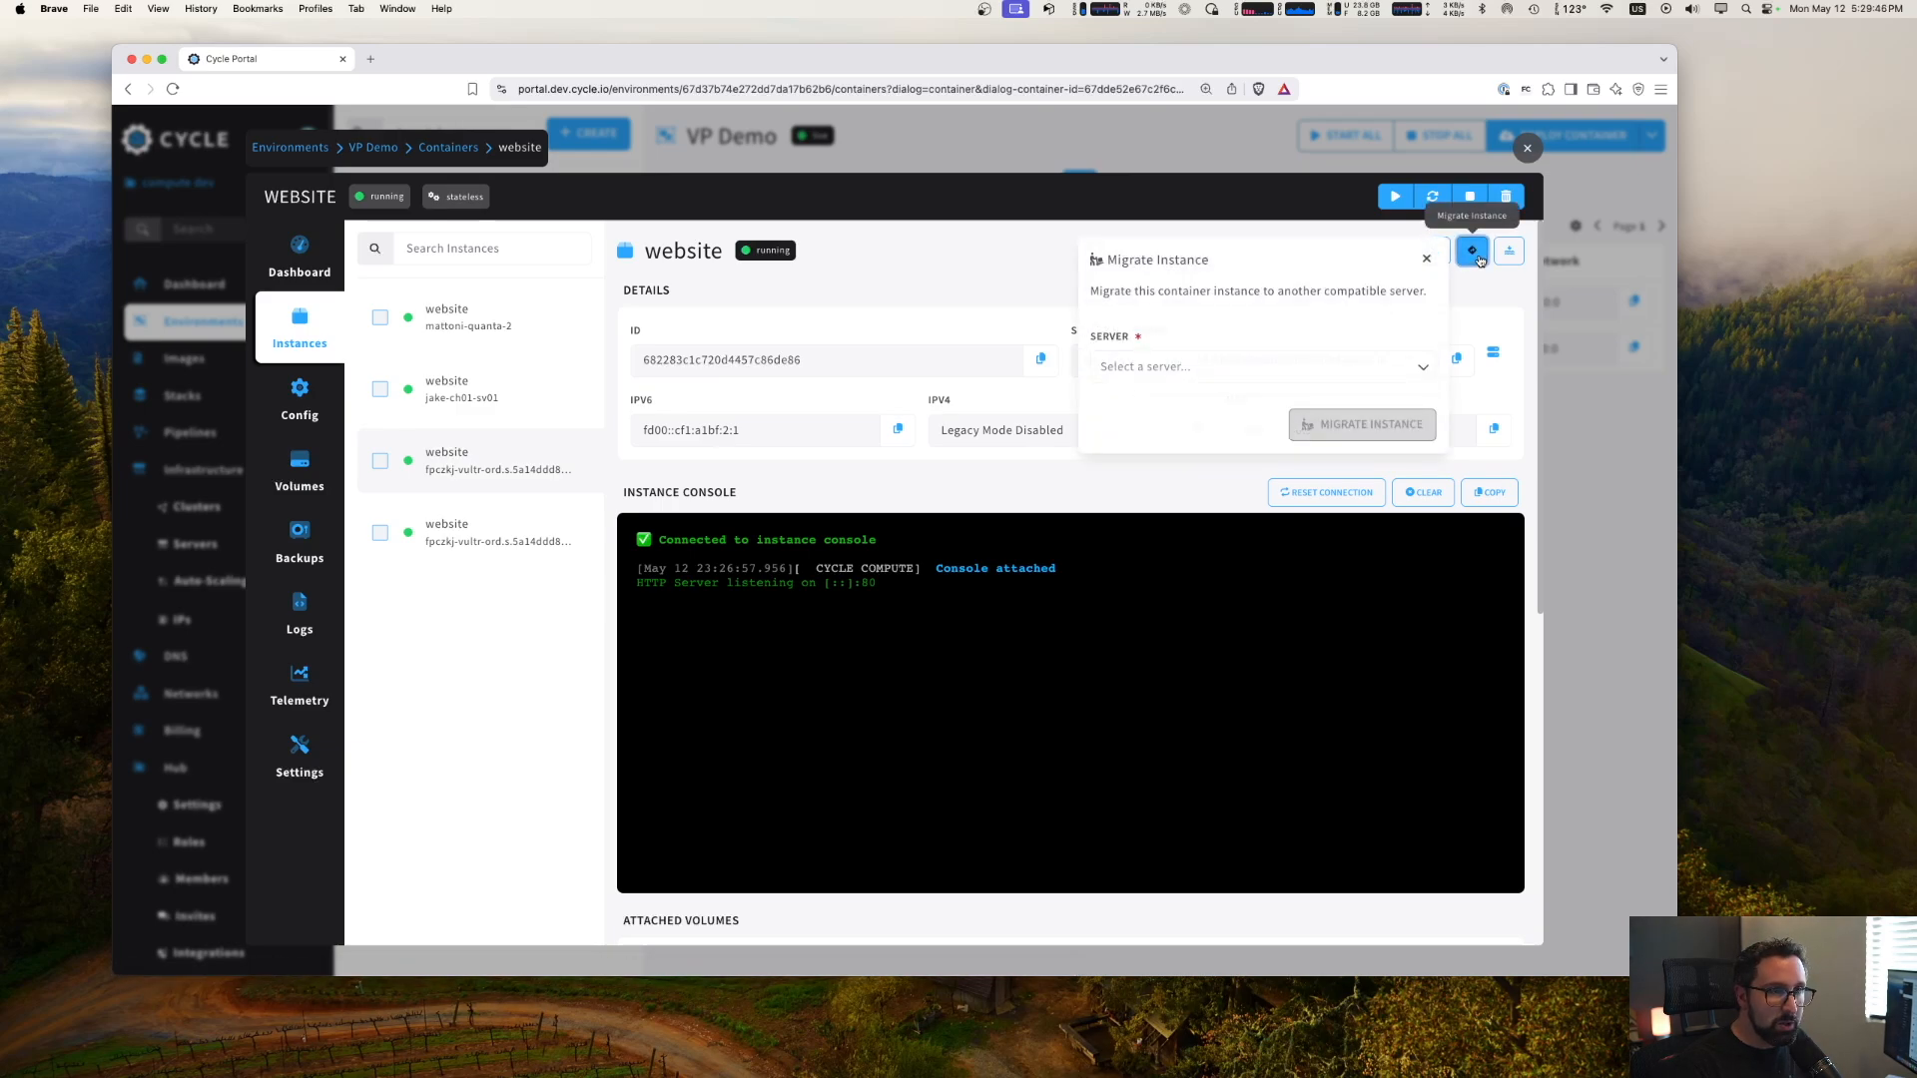
pyautogui.click(1228, 366)
pyautogui.scroll(-2, 1239, 507)
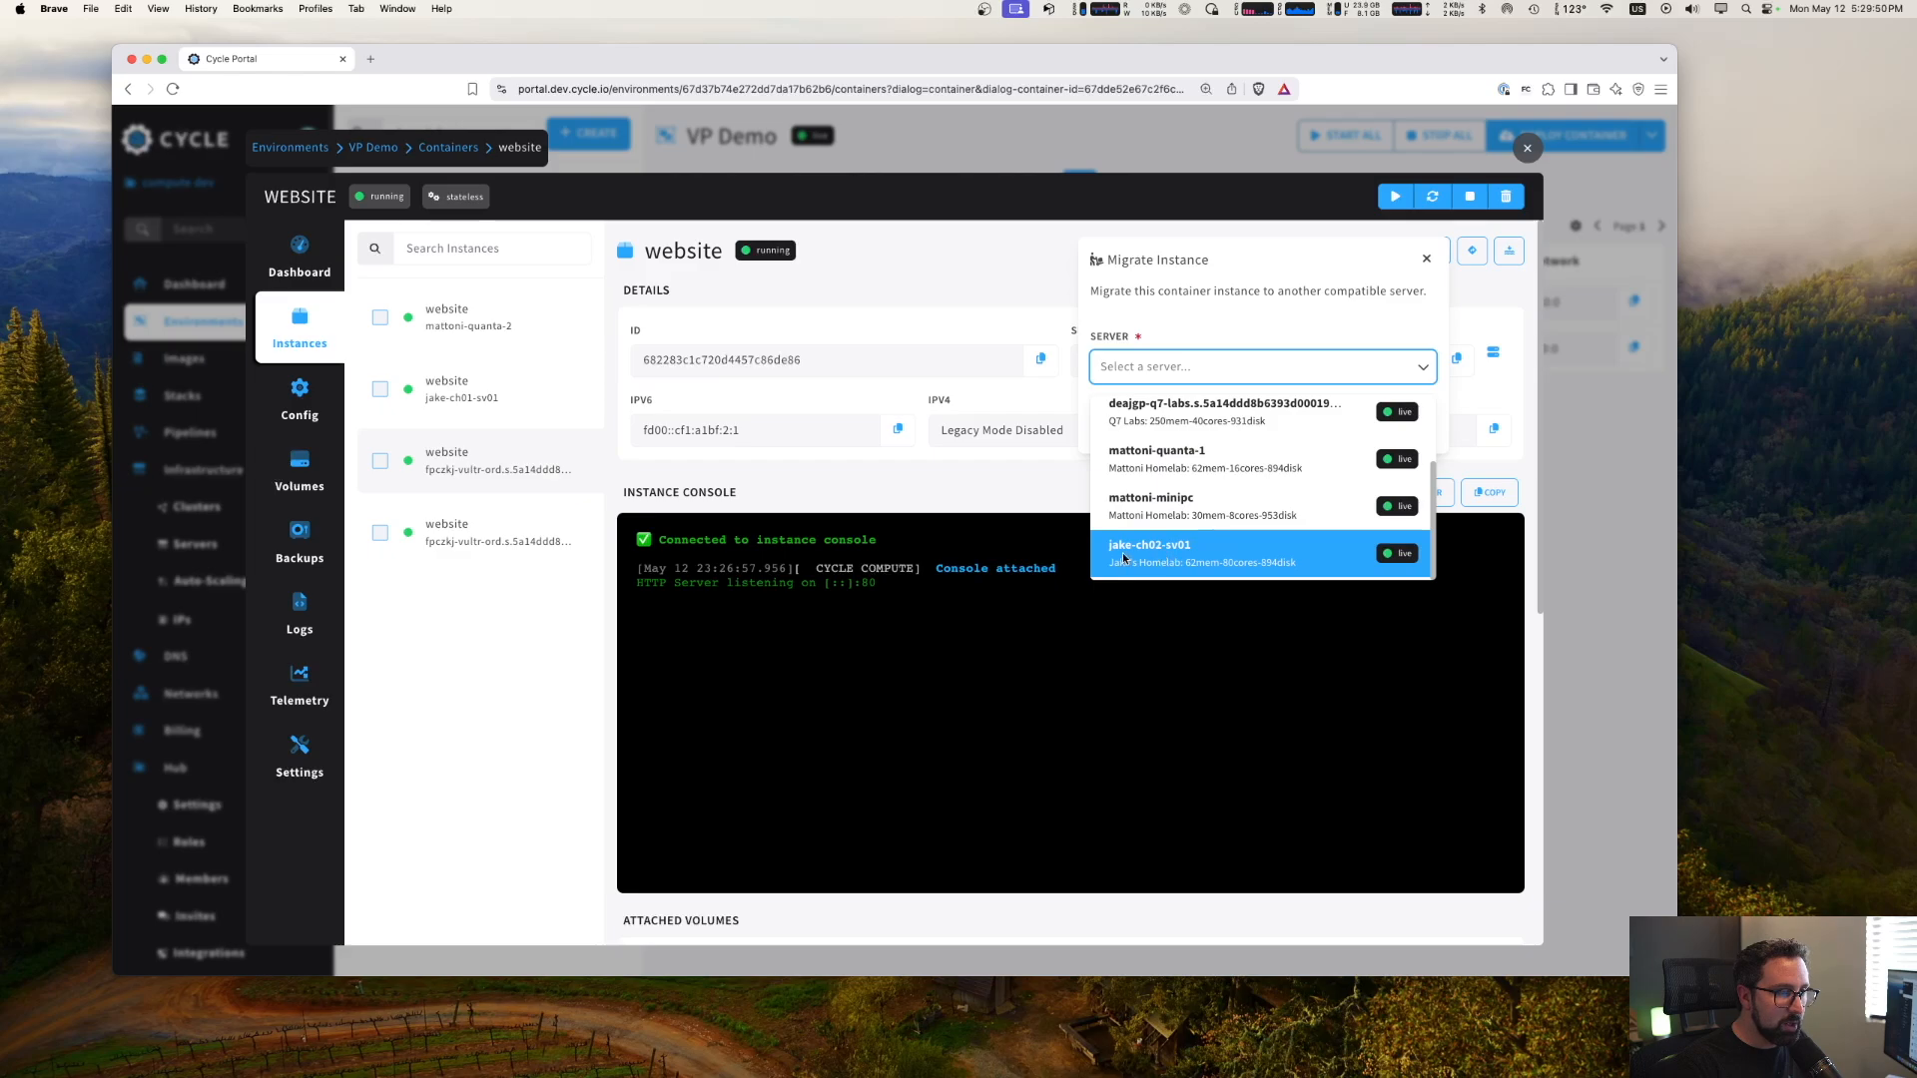
pyautogui.click(1128, 557)
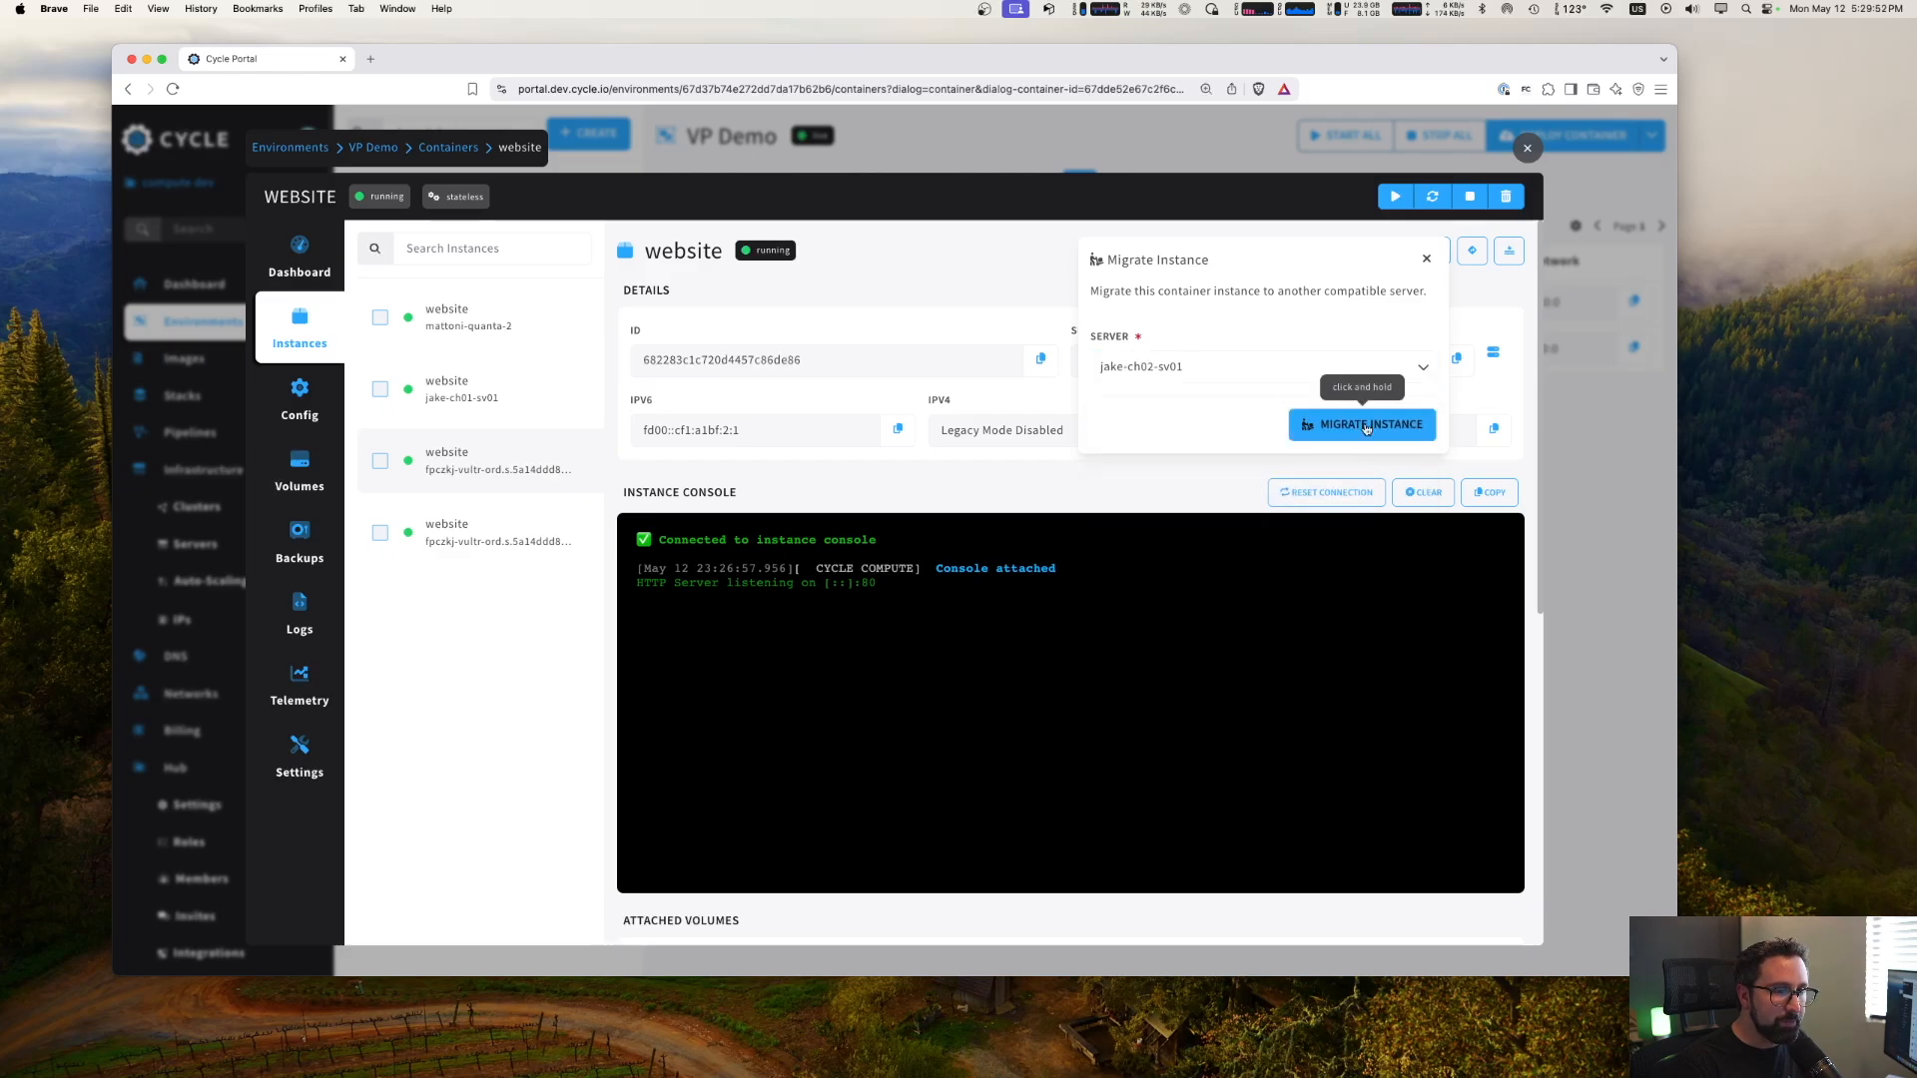
pyautogui.moveTo(1366, 427); pyautogui.dragTo(1364, 424)
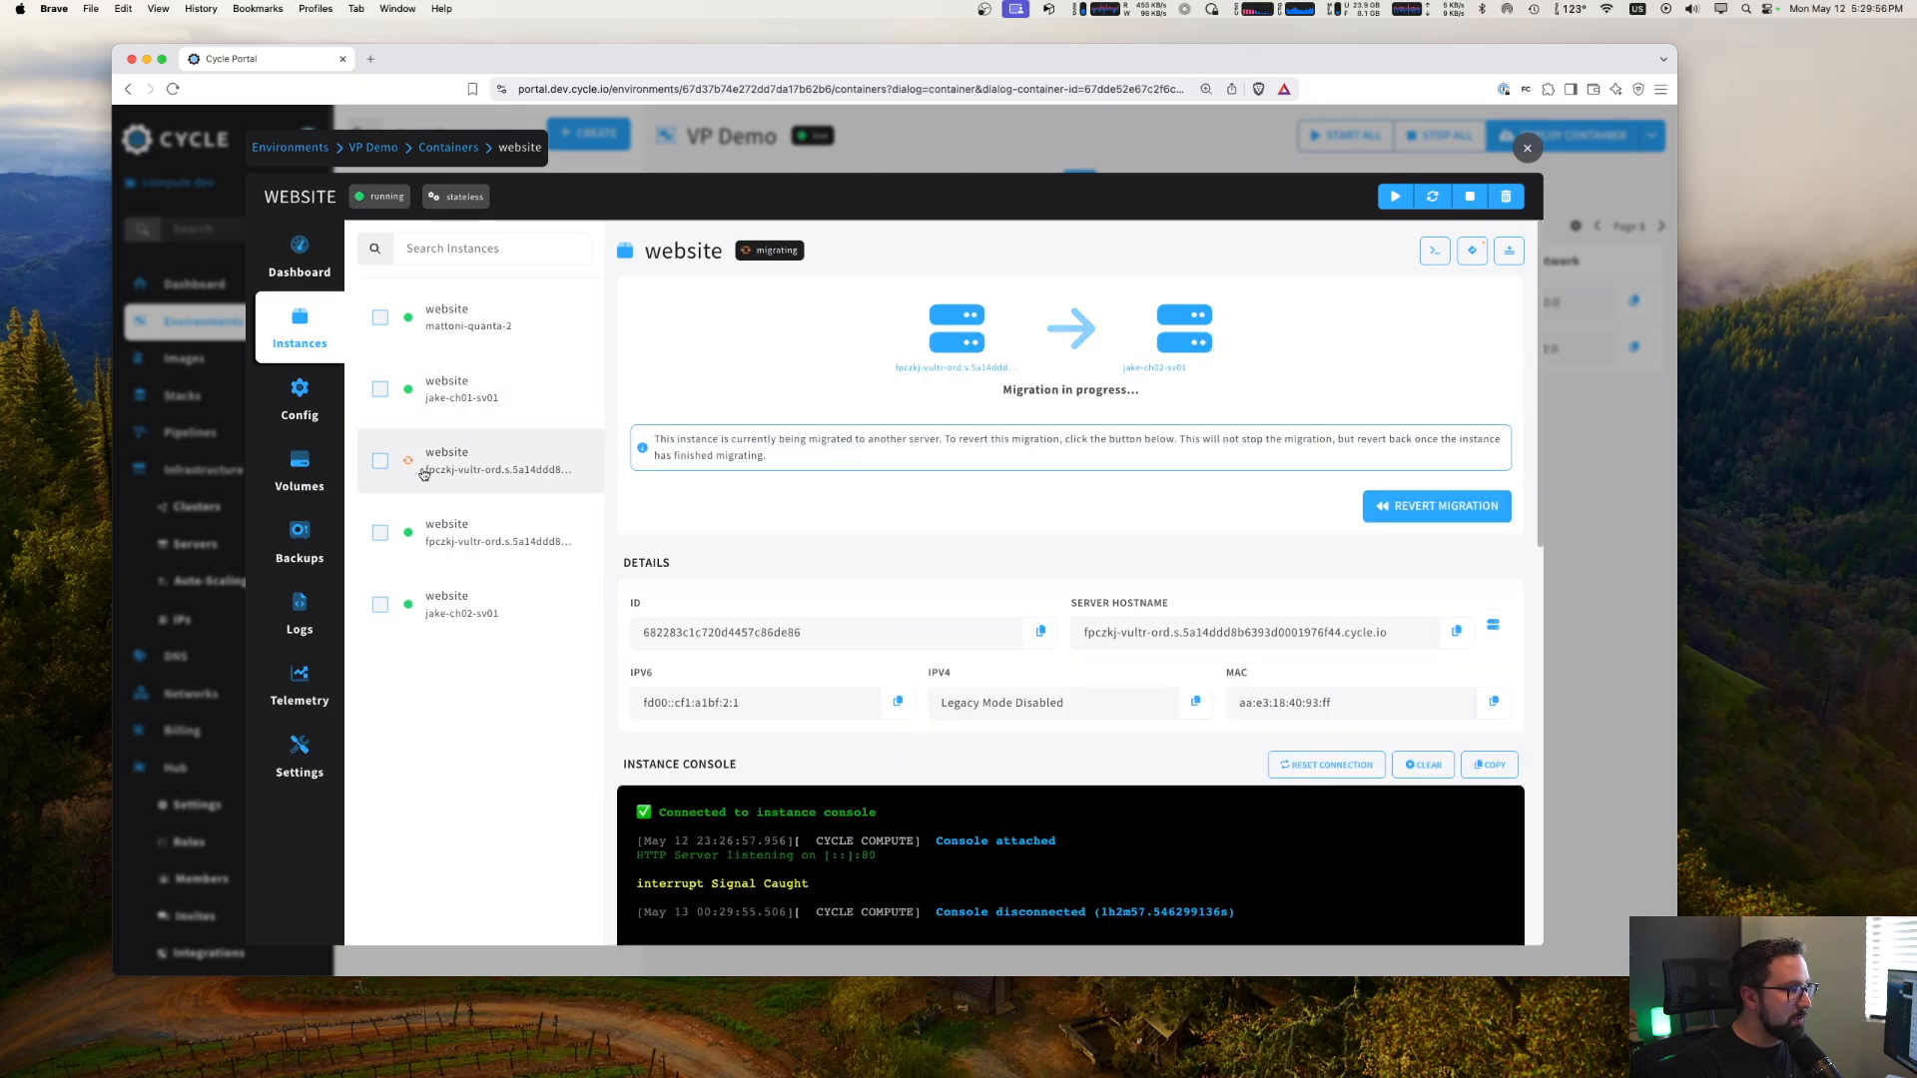
pyautogui.click(440, 619)
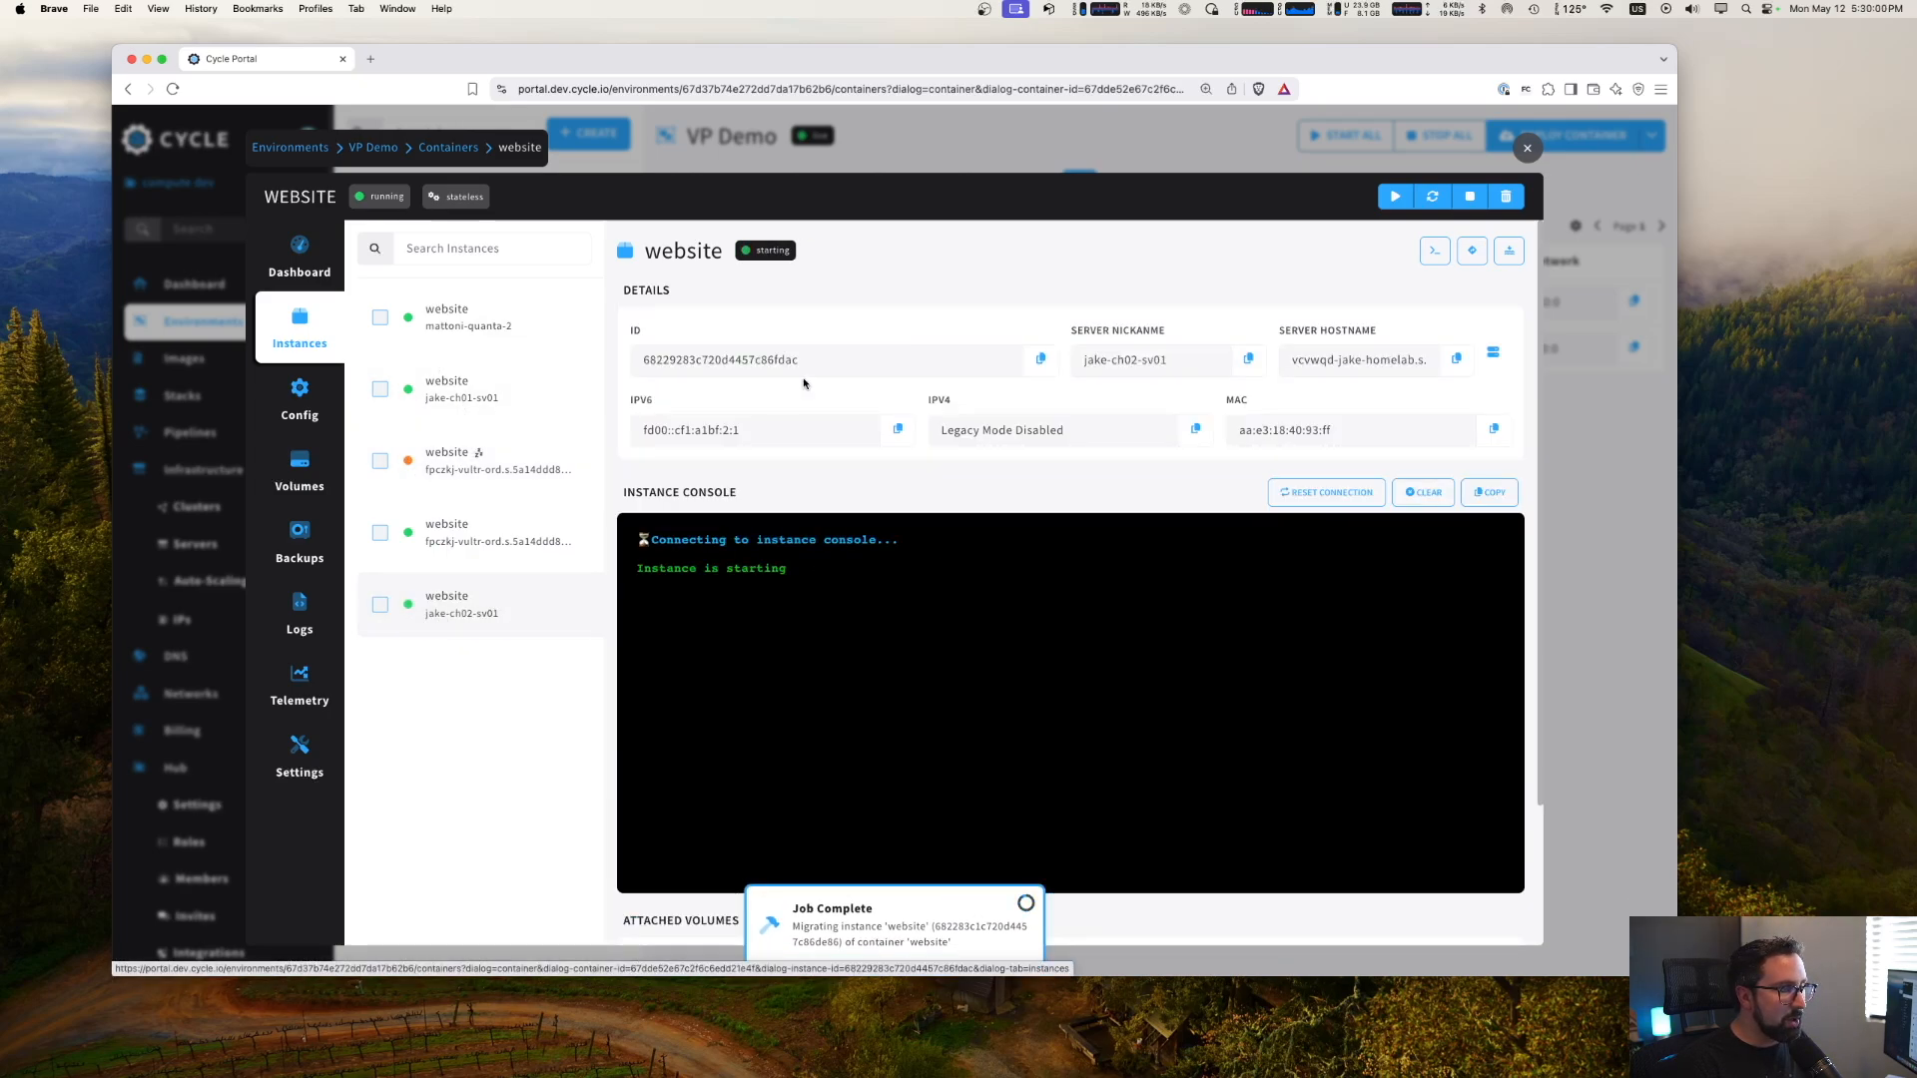